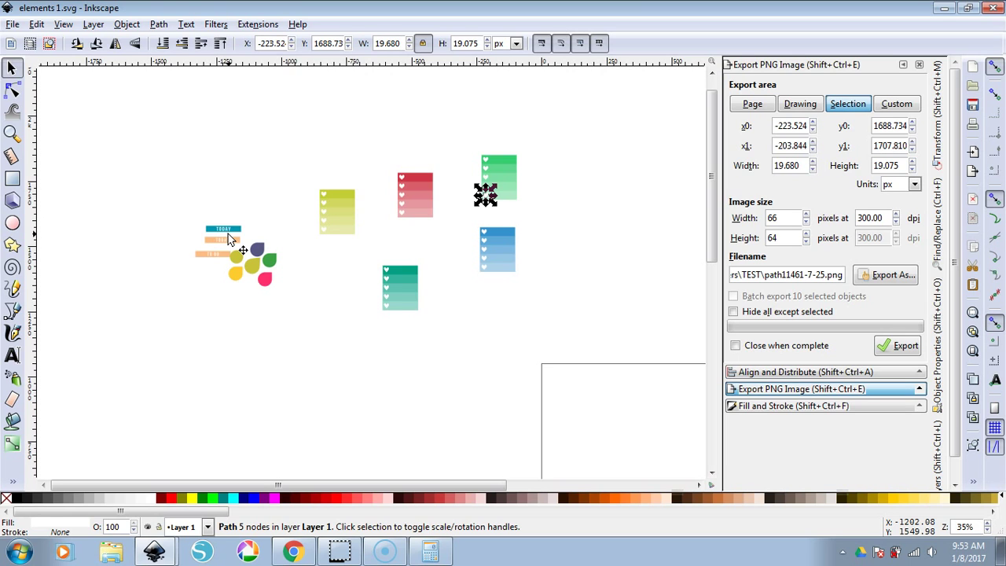
# Switch to the New document 3 drawing and select the four sample label designs.
pyautogui.click(344, 338)
pyautogui.moveTo(154, 553)
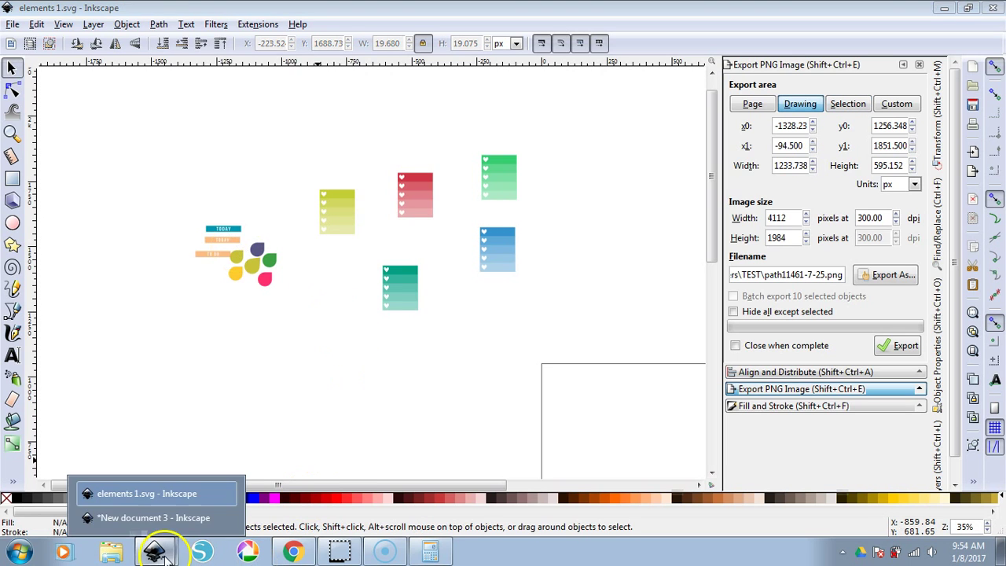
pyautogui.click(156, 525)
pyautogui.scroll(-2, 228, 283)
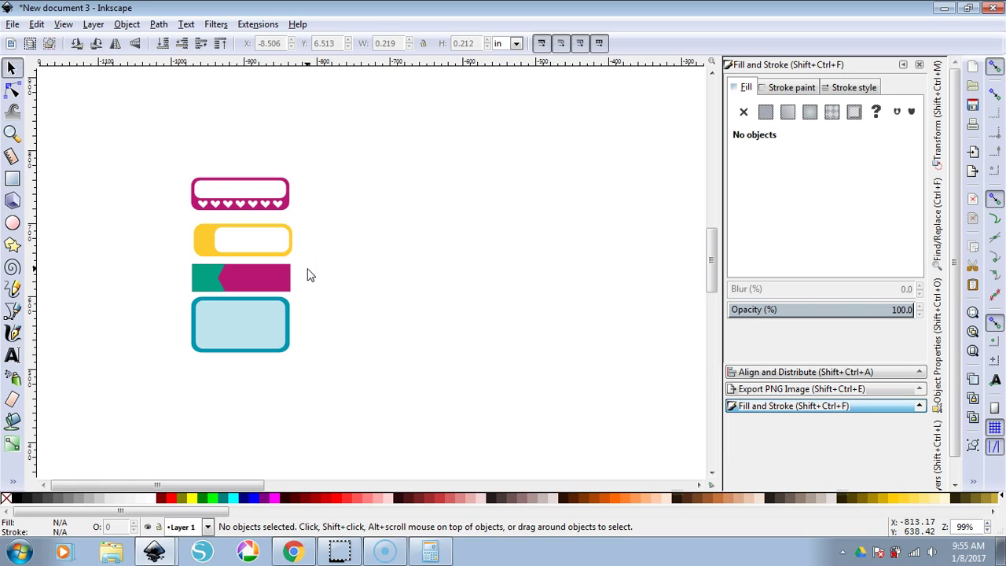
pyautogui.moveTo(173, 142); pyautogui.dragTo(312, 387)
# Copy the lowest white heart on the green checklist in elements 1.svg and paste it into New document 3, beside the label designs.
pyautogui.click(151, 544)
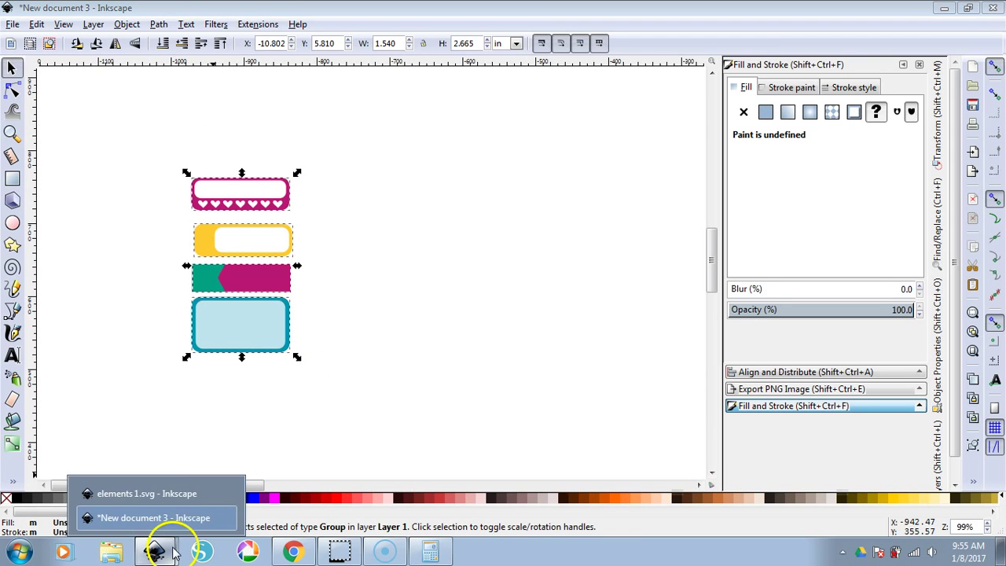
pyautogui.click(180, 494)
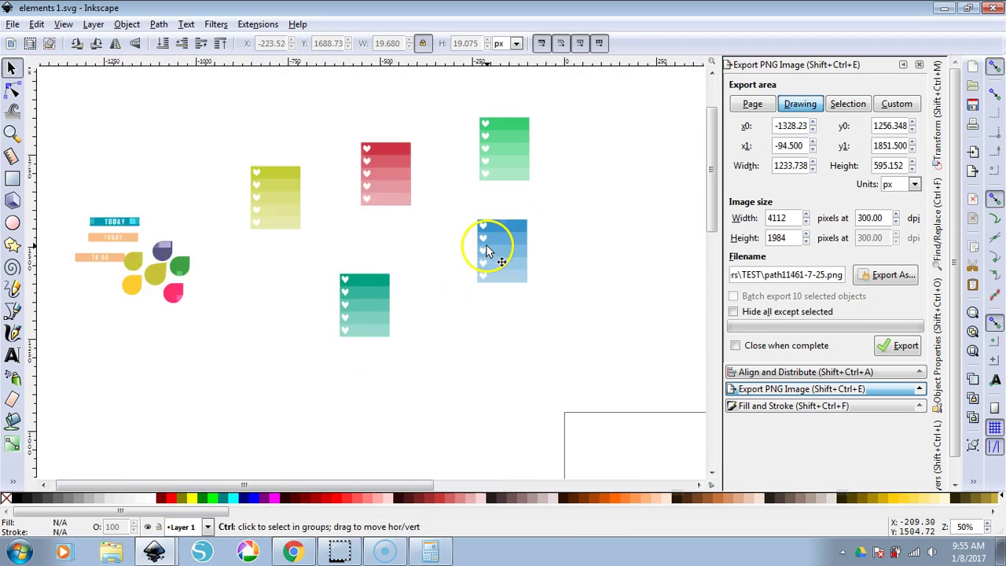
pyautogui.scroll(5, 487, 250)
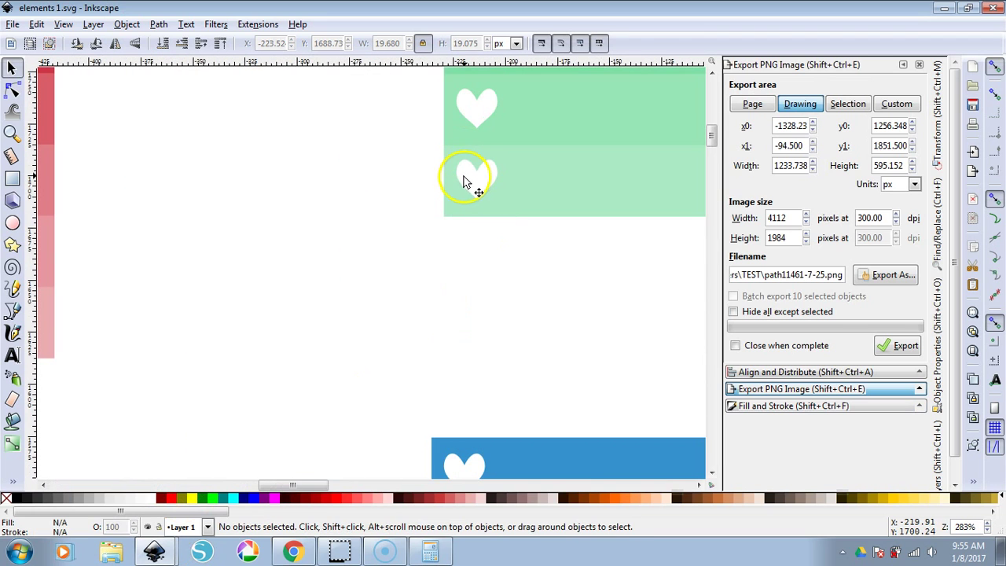
pyautogui.click(465, 183)
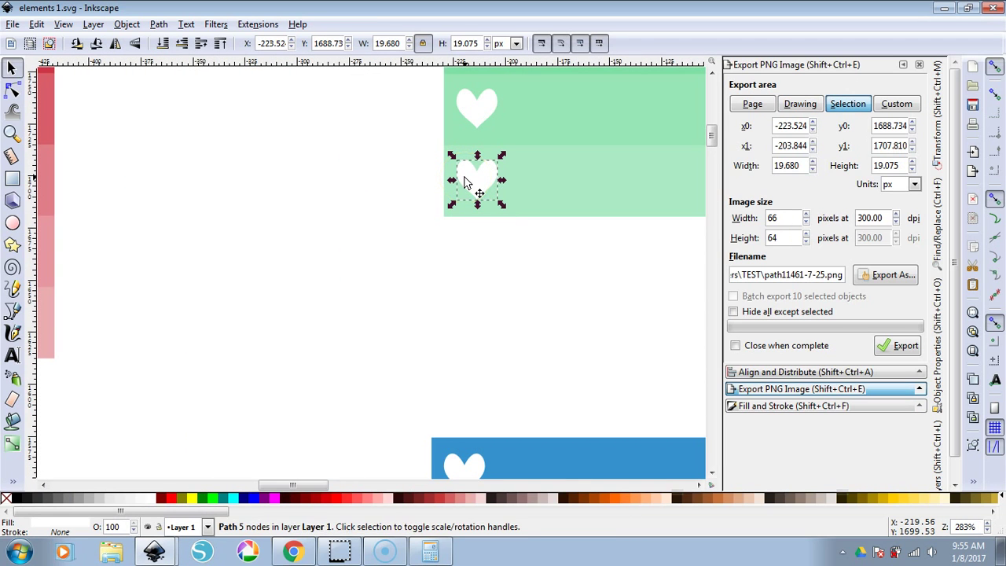
pyautogui.click(154, 551)
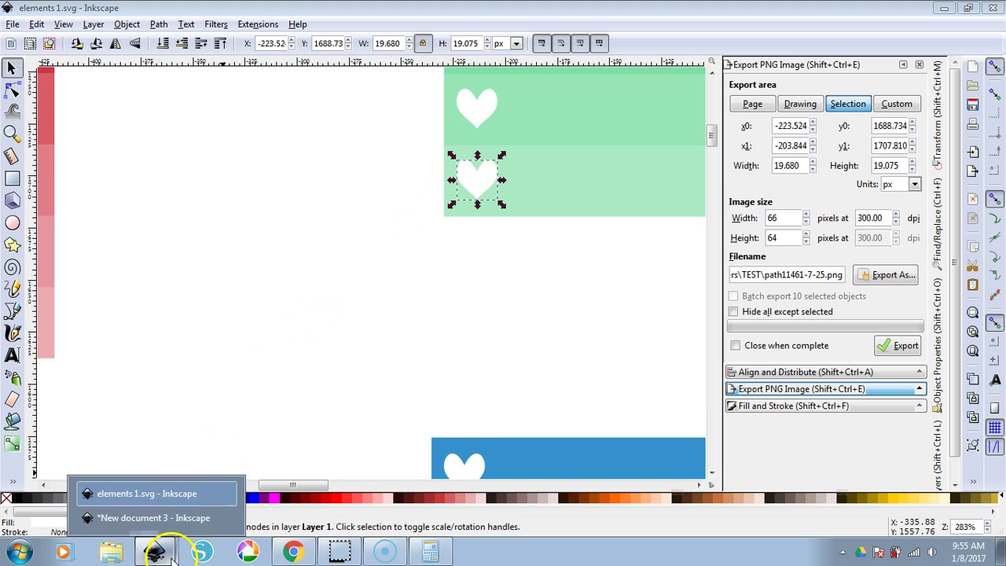
pyautogui.click(196, 519)
pyautogui.click(438, 331)
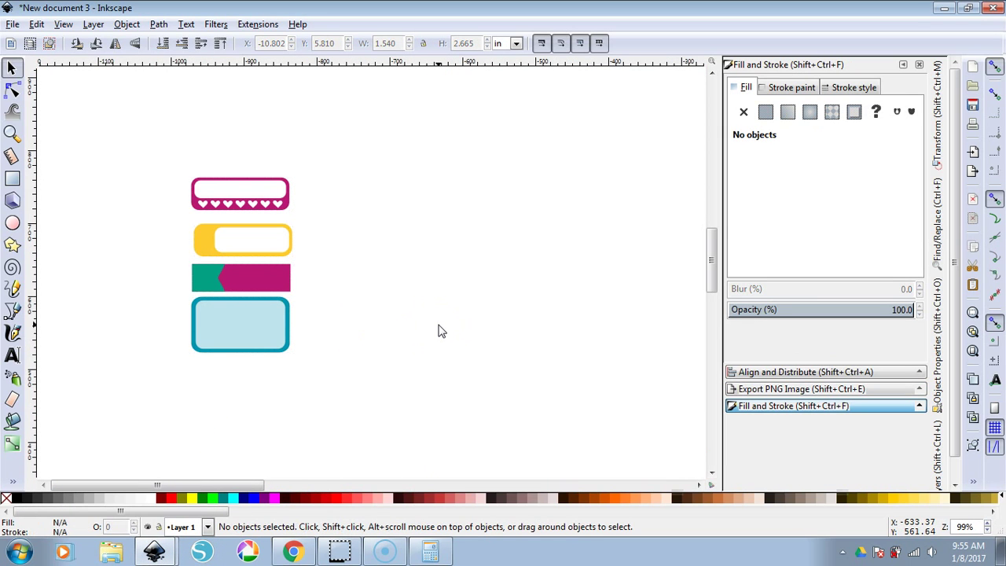
pyautogui.press('ctrl')
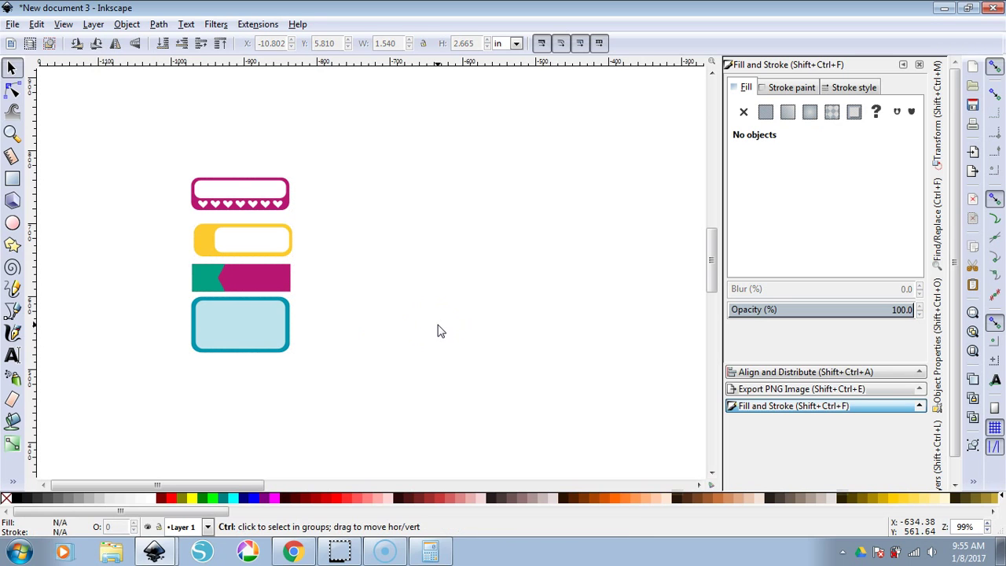
pyautogui.keyDown('ctrl'); pyautogui.click(438, 331); pyautogui.keyUp('ctrl')
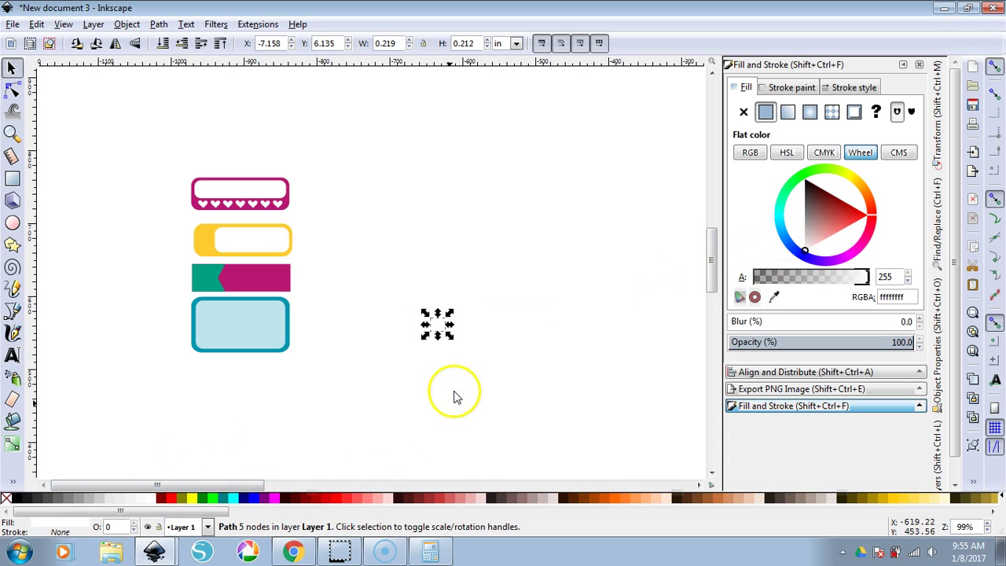
# Fill the pasted heart with muted red a86969ff and move it up nearer the sample labels.
pyautogui.click(821, 218)
pyautogui.moveTo(626, 250); pyautogui.dragTo(570, 259)
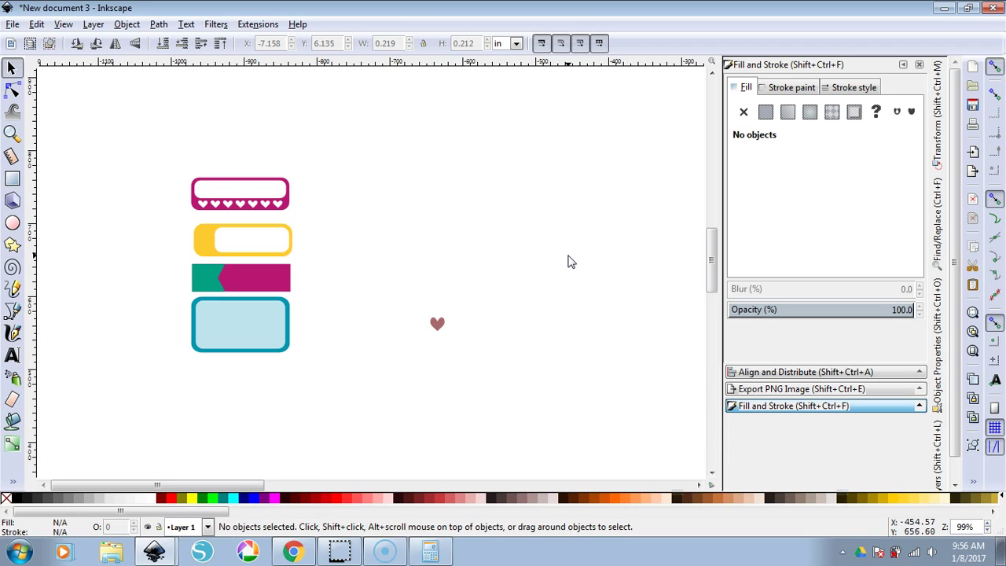
pyautogui.press('ctrl')
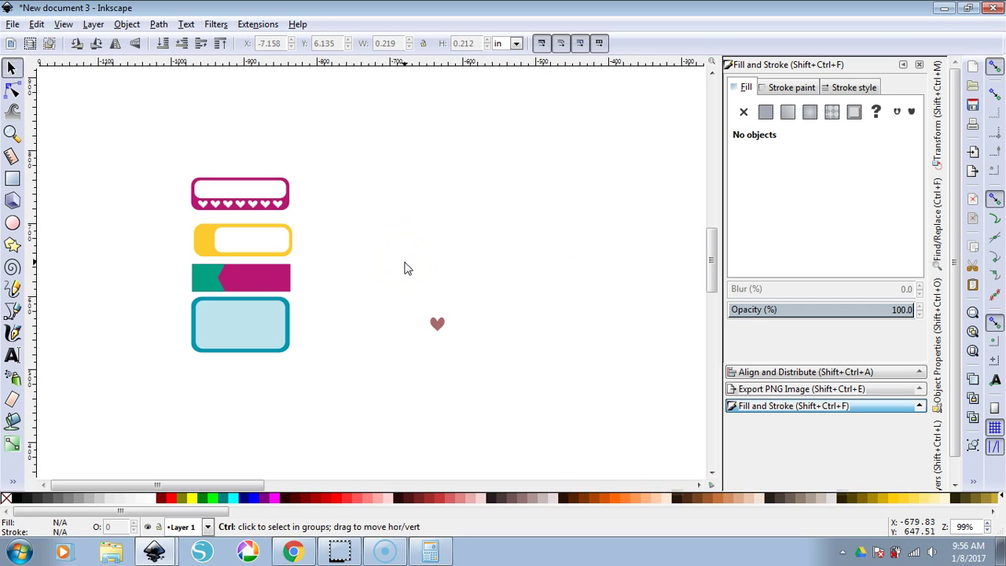
pyautogui.scroll(2, 403, 267)
pyautogui.moveTo(472, 385); pyautogui.dragTo(288, 186)
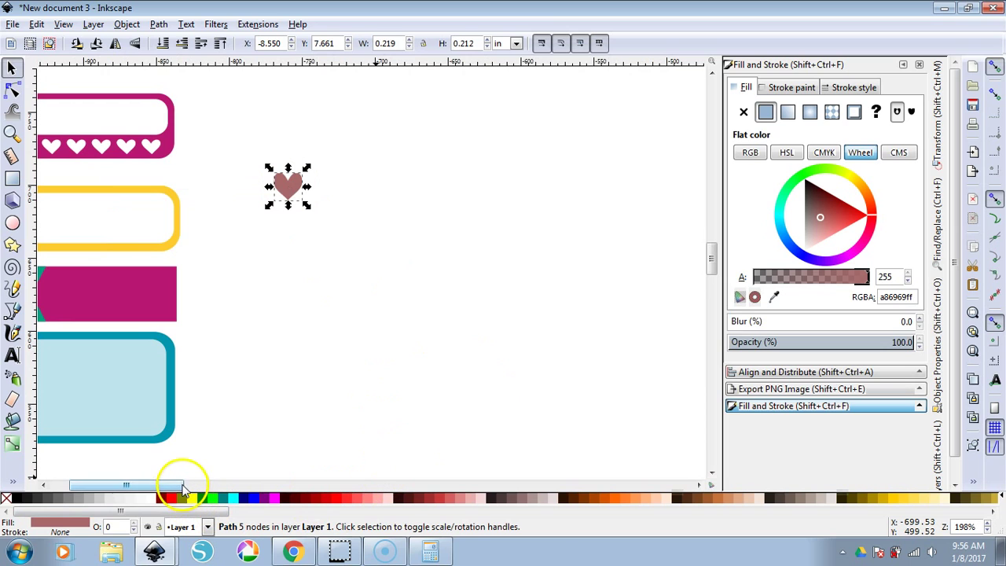
pyautogui.moveTo(177, 488); pyautogui.dragTo(161, 483)
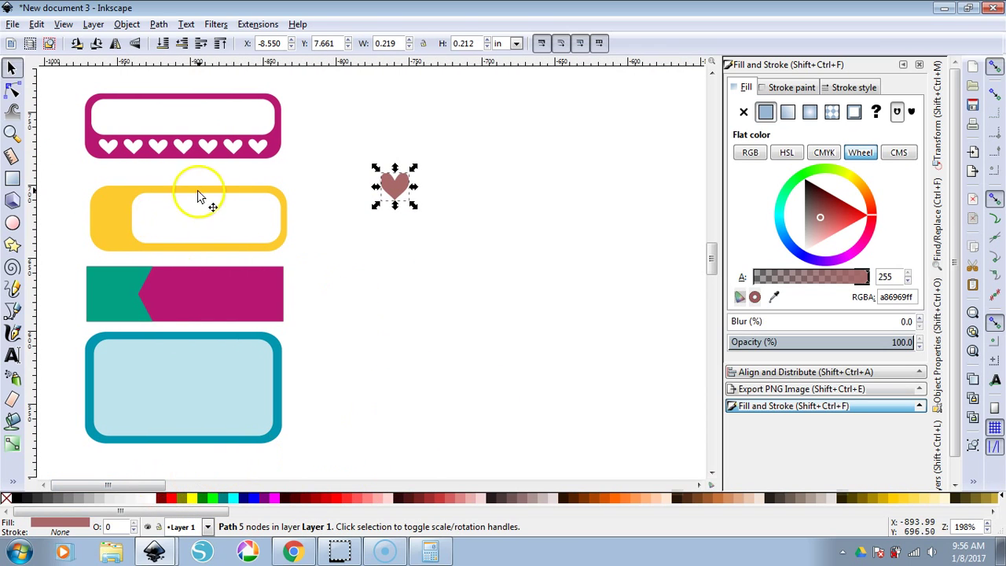
# Draw a rectangle about 1.835 by 0.516 in below the heart and fill it with yellow dbc030ff.
pyautogui.click(12, 179)
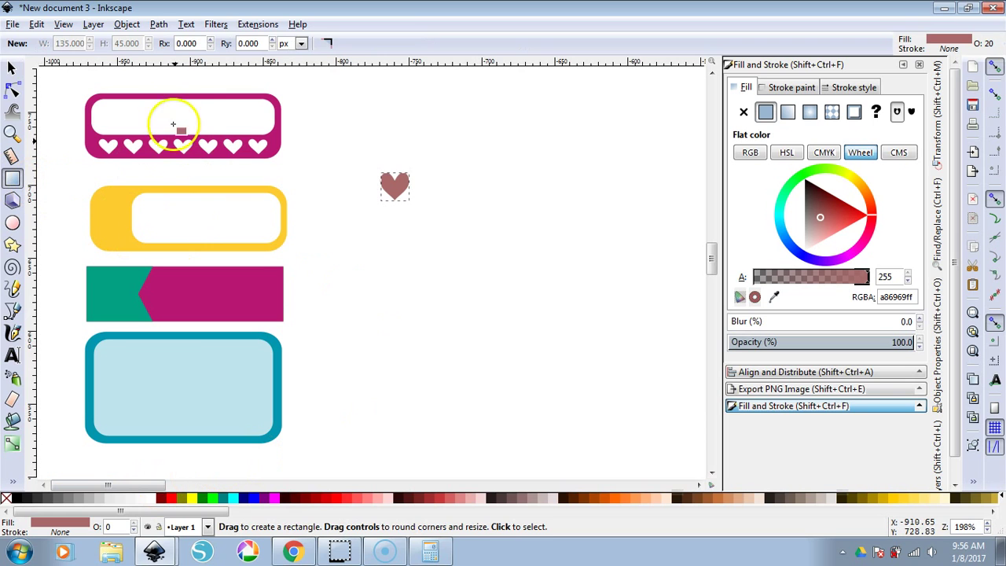
pyautogui.moveTo(360, 254)
pyautogui.mouseDown()
pyautogui.moveTo(558, 295)
pyautogui.moveTo(601, 321)
pyautogui.mouseUp()
pyautogui.click(10, 68)
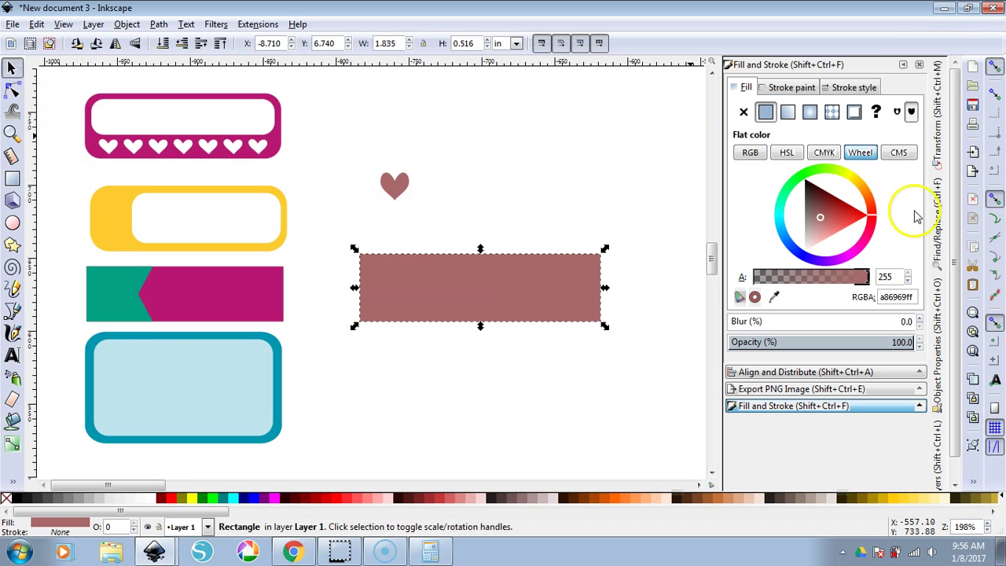
pyautogui.click(859, 181)
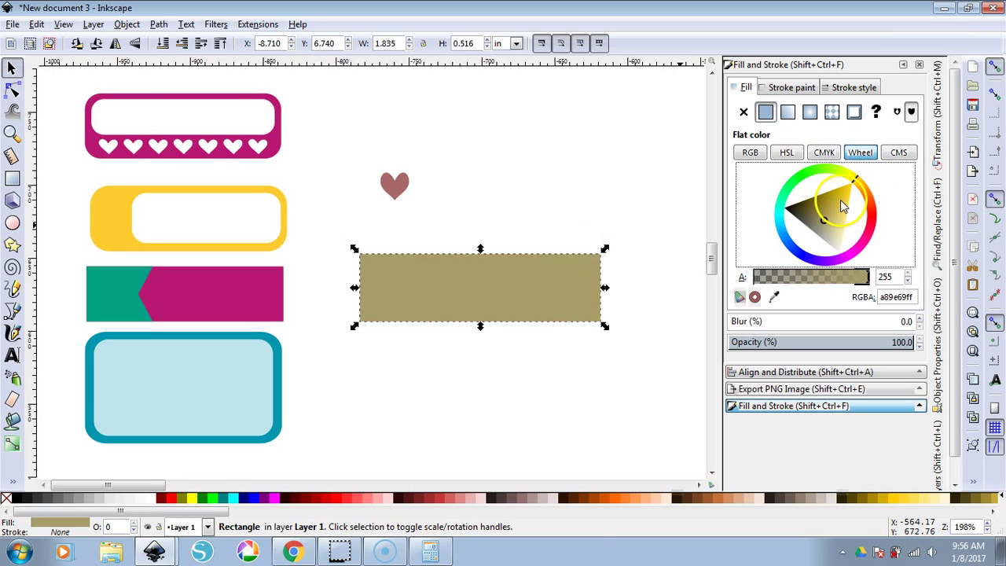
pyautogui.click(840, 200)
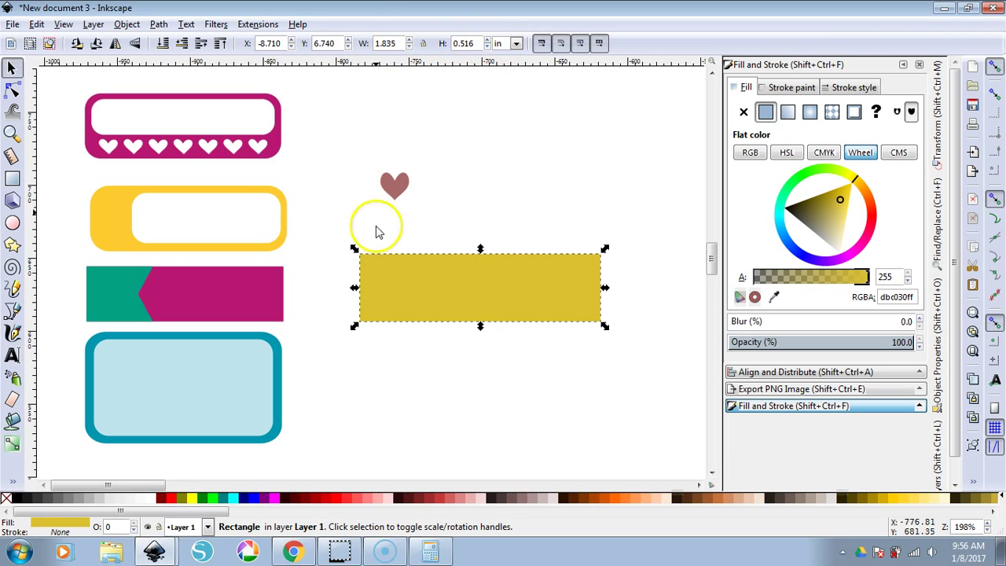
# Set the yellow rectangle's width to 1.5 in and its height to 0.5 in.
pyautogui.tripleClick(389, 44)
pyautogui.write('1.5')
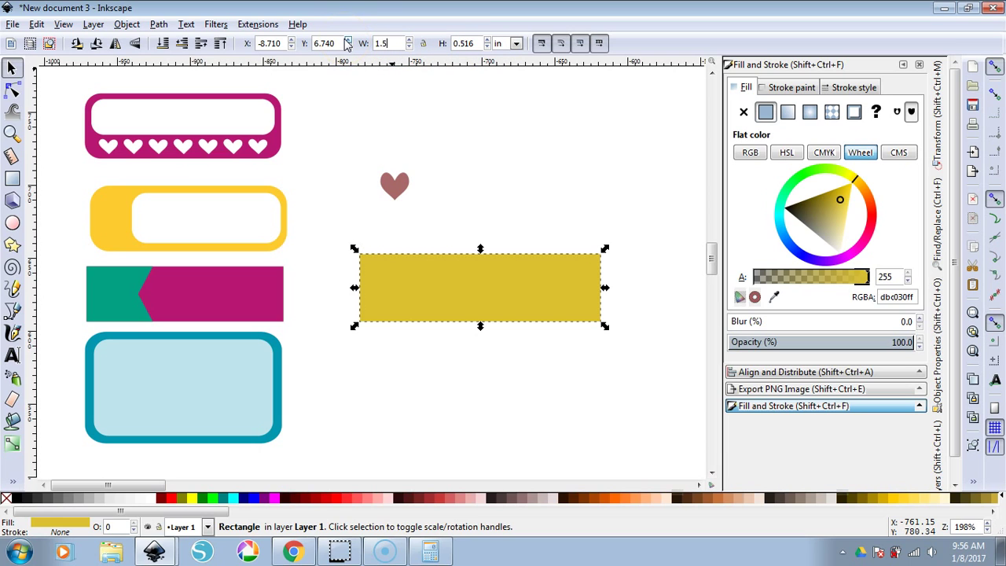
pyautogui.press('Tab')
pyautogui.write('.5')
pyautogui.press('Return')
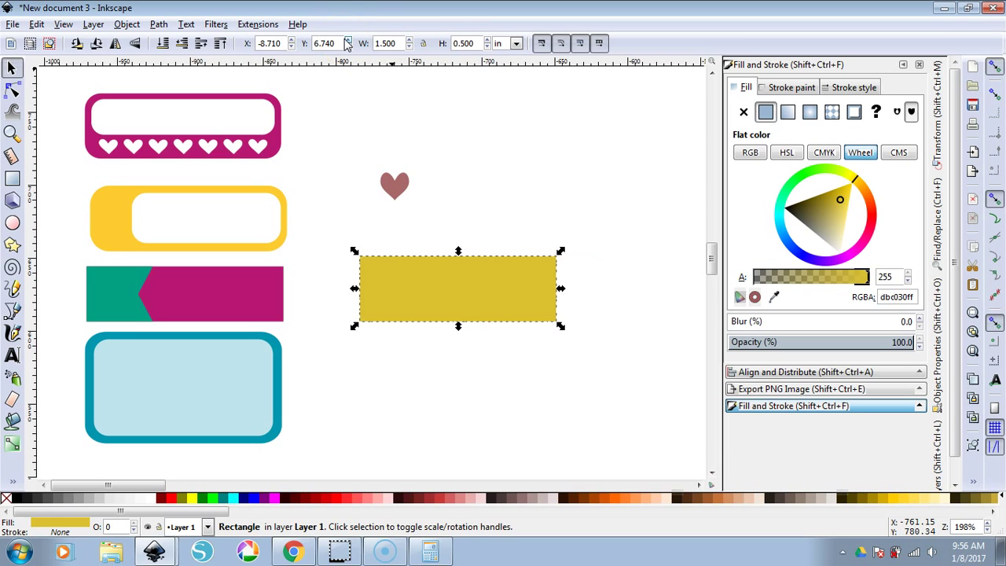
pyautogui.click(505, 198)
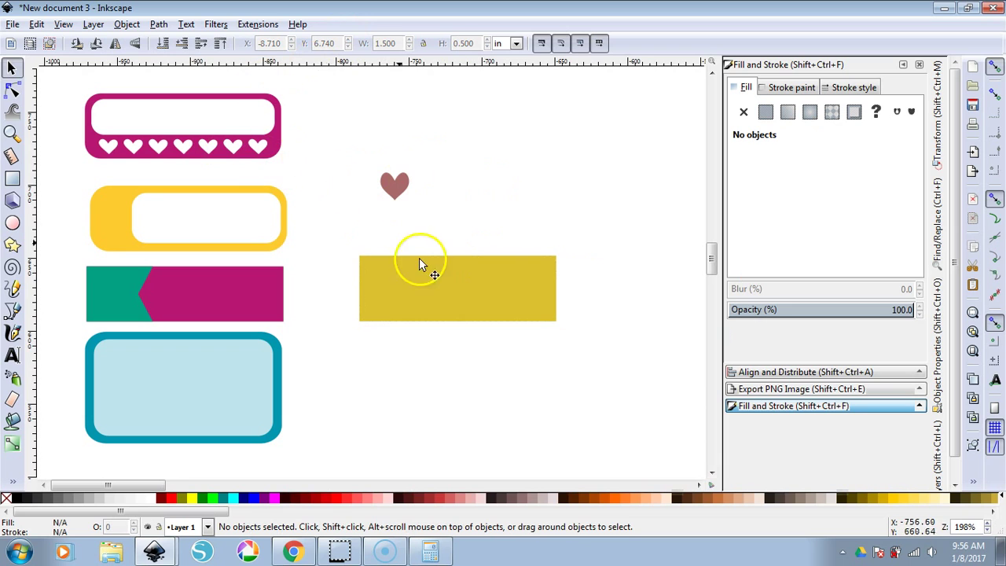
# Round the yellow rectangle's corners with a vertical radius of about 9.3 px.
pyautogui.press('r')
pyautogui.click(445, 281)
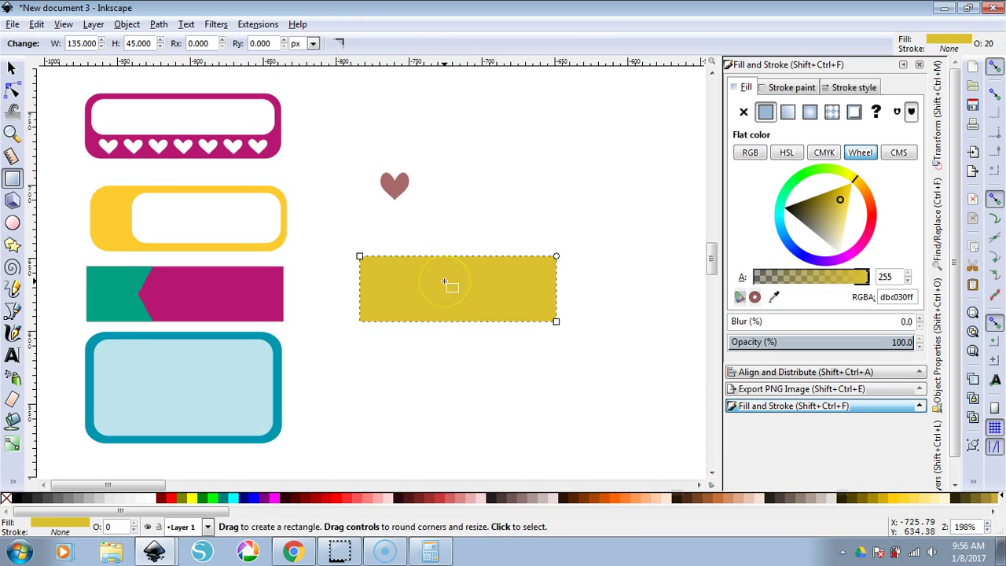
pyautogui.scroll(1, 572, 286)
pyautogui.scroll(1, 571, 286)
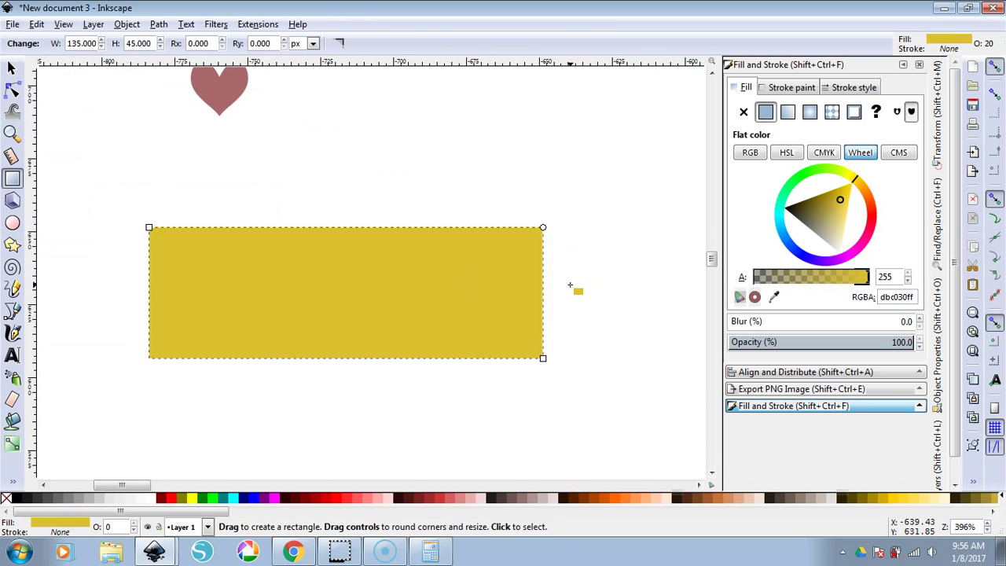
pyautogui.moveTo(543, 227); pyautogui.dragTo(554, 250)
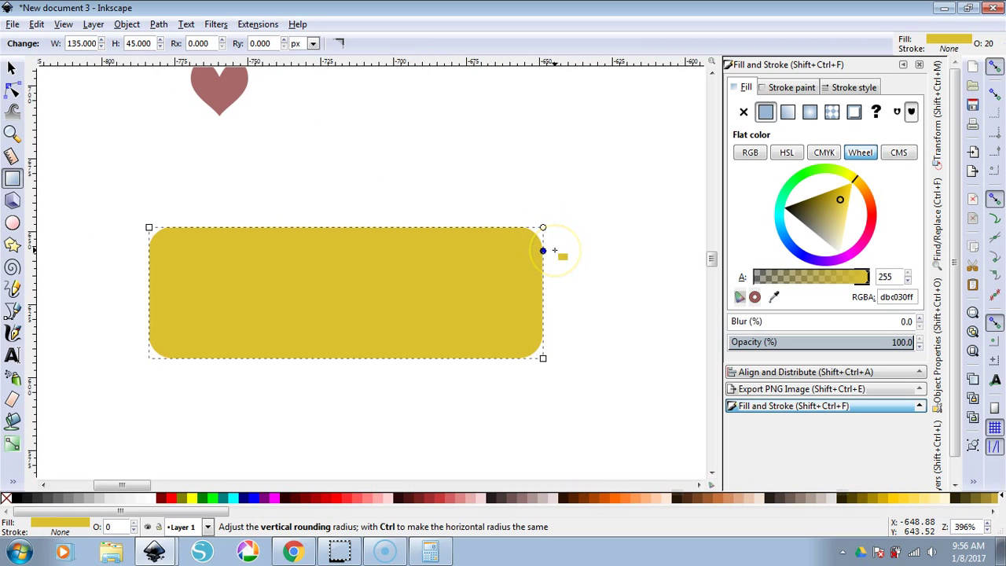
pyautogui.moveTo(555, 250); pyautogui.dragTo(556, 254)
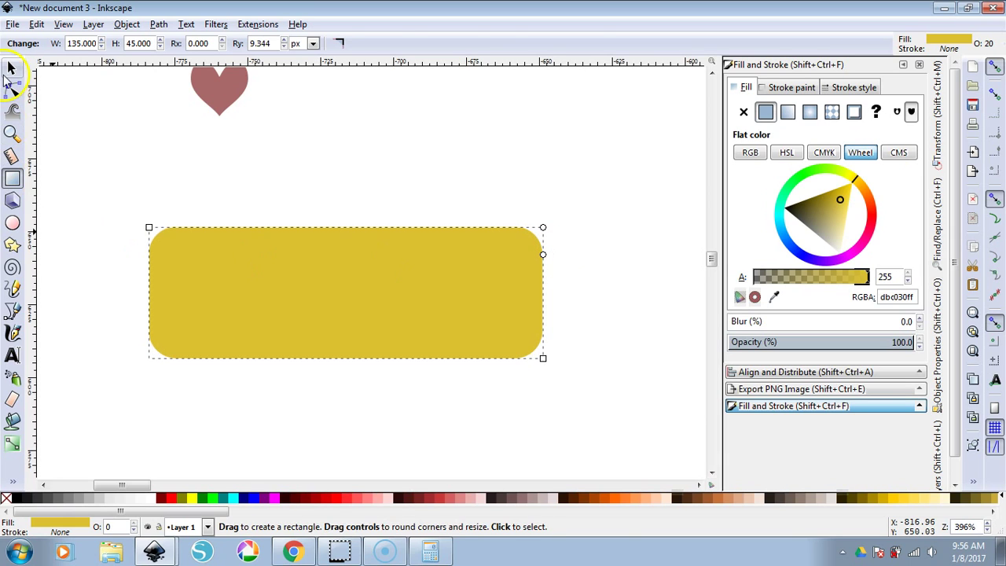
pyautogui.click(12, 68)
pyautogui.click(435, 146)
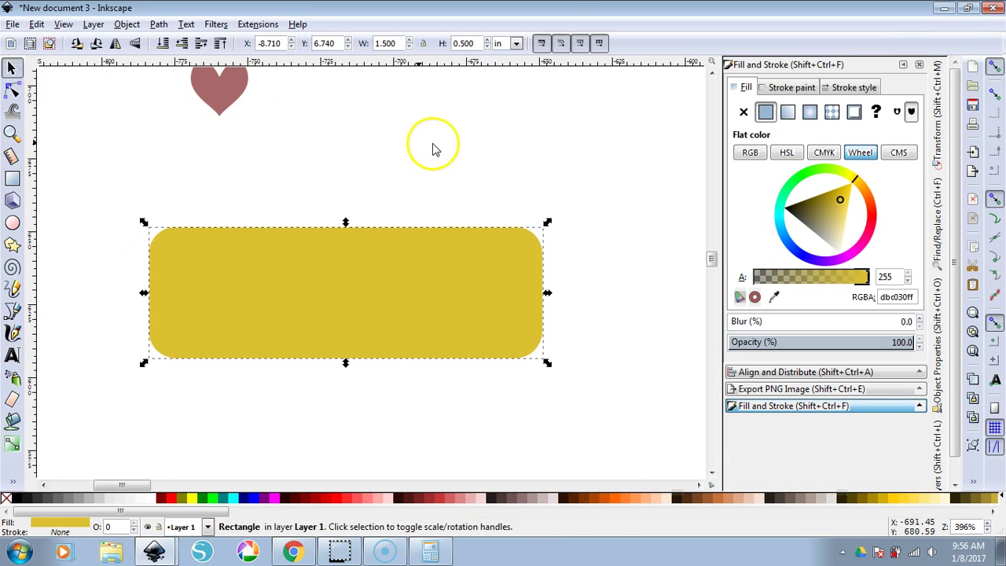
# Duplicate the rounded rectangle in place and fill the copy with pale yellow dbd19dff.
pyautogui.click(493, 298)
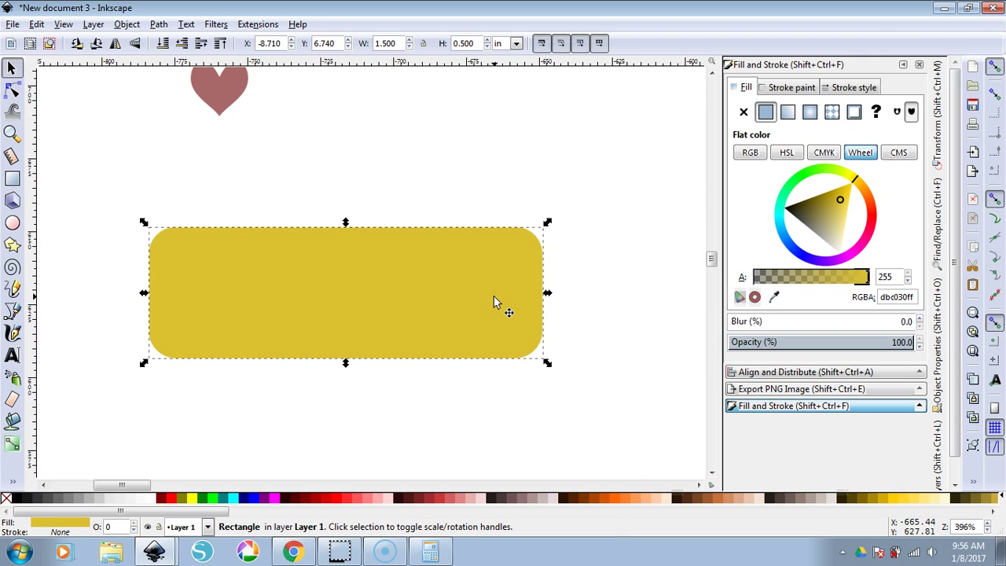
pyautogui.press('ctrl')
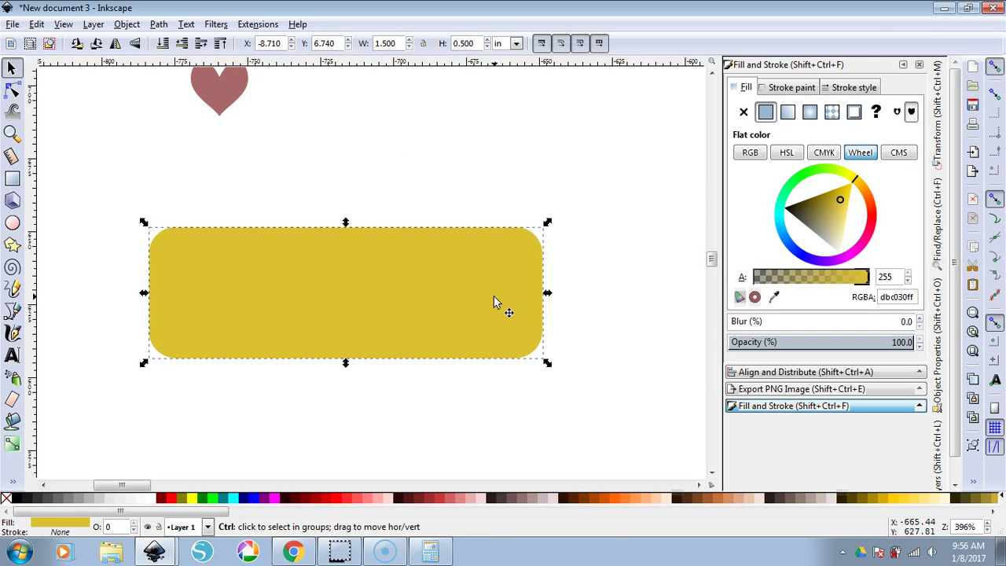
pyautogui.hotkey('ctrl', 'd')
pyautogui.moveTo(494, 296); pyautogui.dragTo(487, 191)
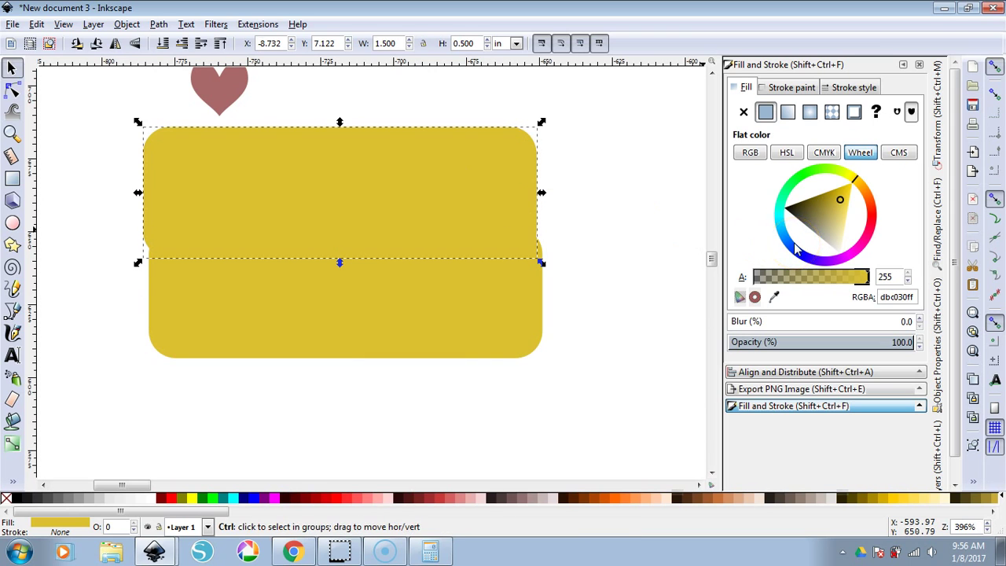
pyautogui.hotkey('ctrl', 'z')
pyautogui.click(488, 297)
pyautogui.click(832, 232)
pyautogui.moveTo(835, 234); pyautogui.dragTo(835, 229)
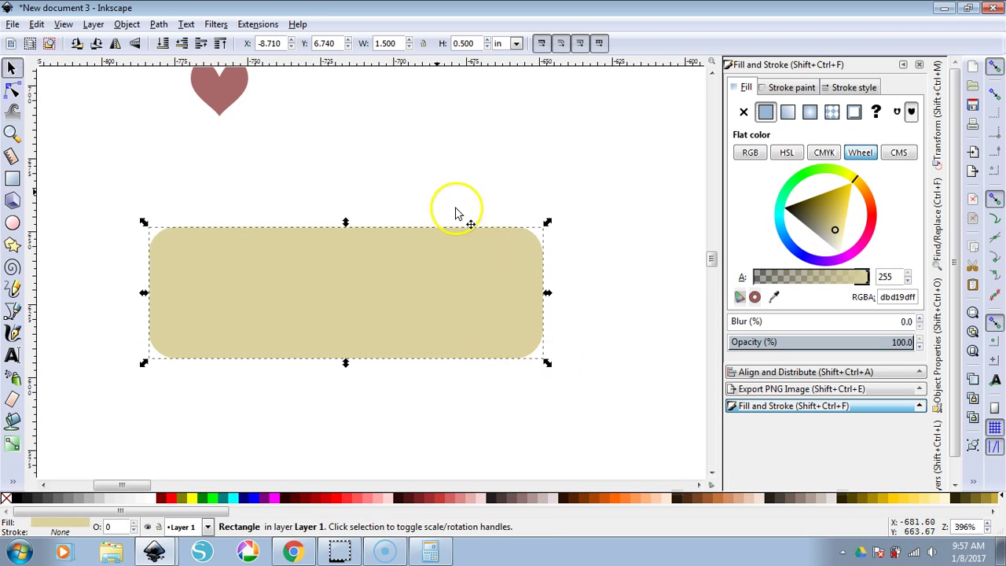
# Shrink the pale copy to about 1.413 by 0.278 in and position it inside the upper part of the yellow rectangle.
pyautogui.moveTo(548, 364); pyautogui.dragTo(534, 339)
pyautogui.moveTo(435, 269); pyautogui.dragTo(441, 282)
pyautogui.moveTo(543, 294); pyautogui.dragTo(534, 293)
pyautogui.moveTo(344, 352); pyautogui.dragTo(343, 309)
pyautogui.click(602, 285)
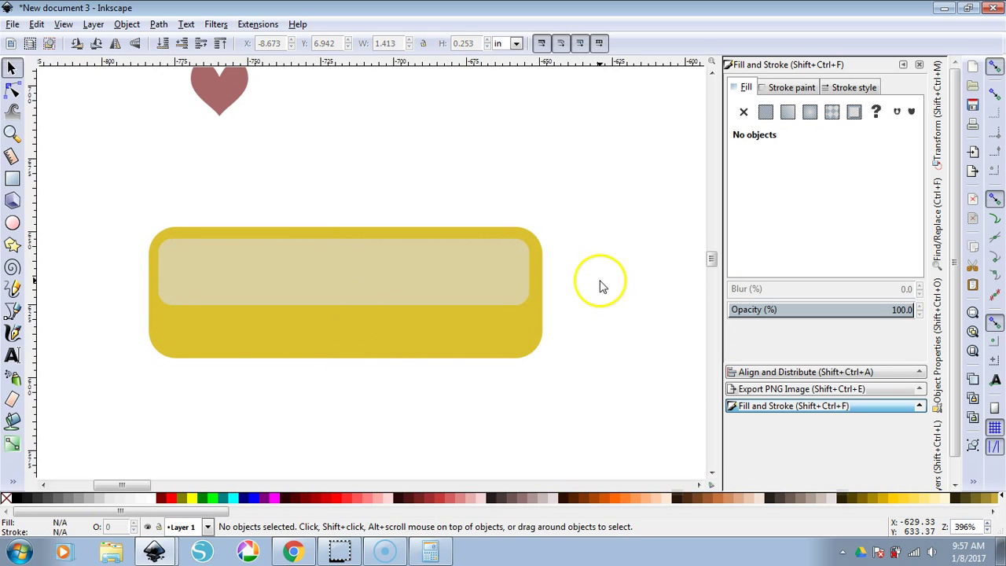
pyautogui.click(355, 293)
pyautogui.moveTo(343, 316); pyautogui.dragTo(343, 322)
pyautogui.click(633, 346)
# Move the magenta heart-row label to just above the yellow rectangle as a reference.
pyautogui.keyDown('ctrl'); pyautogui.scroll(-1, 633, 346); pyautogui.keyUp('ctrl')
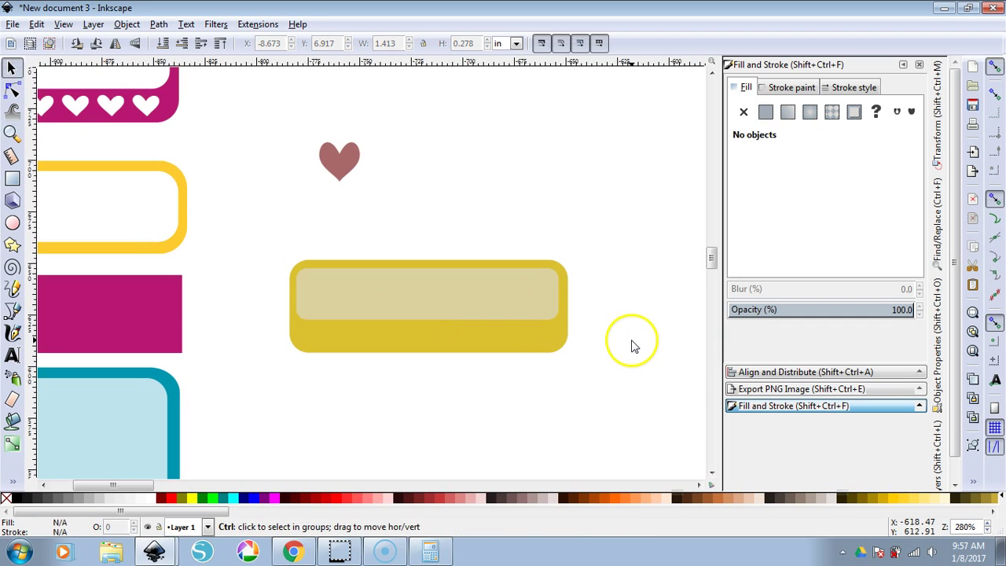
pyautogui.moveTo(165, 97); pyautogui.dragTo(635, 208)
pyautogui.click(652, 465)
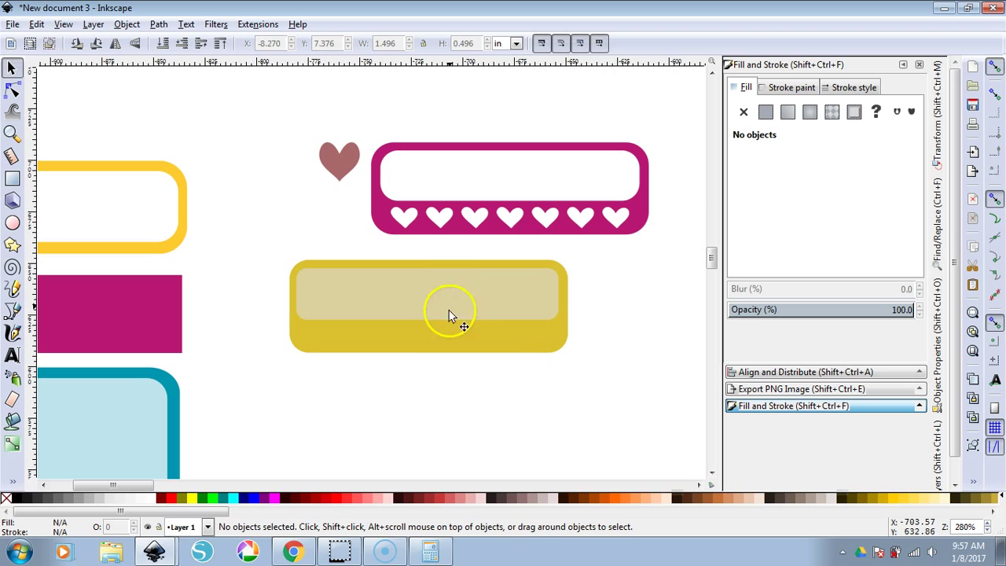
# Centre the pale box and the yellow rectangle on a common vertical axis, relative to the selection area.
pyautogui.click(438, 348)
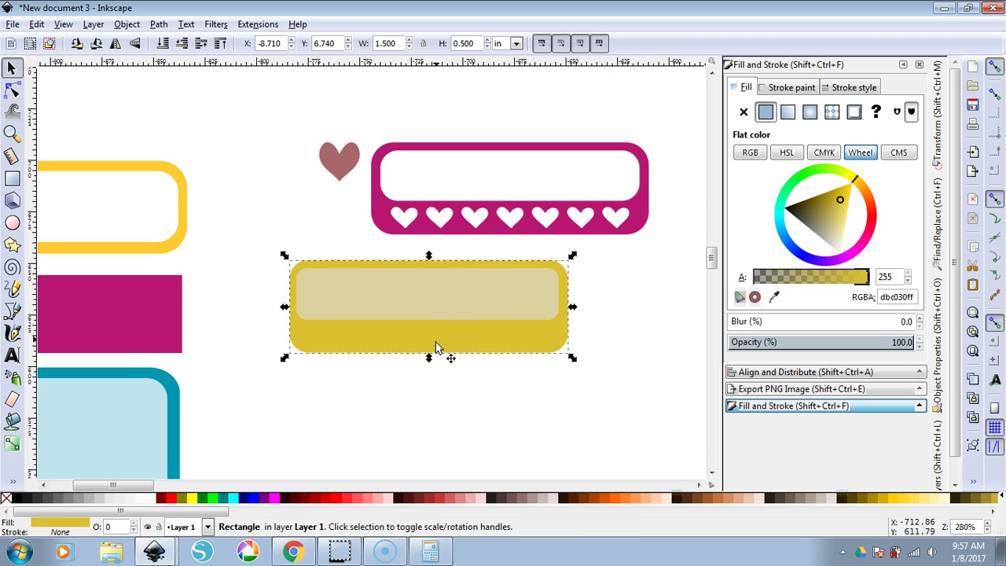
pyautogui.keyDown('shift'); pyautogui.click(437, 294); pyautogui.keyUp('shift')
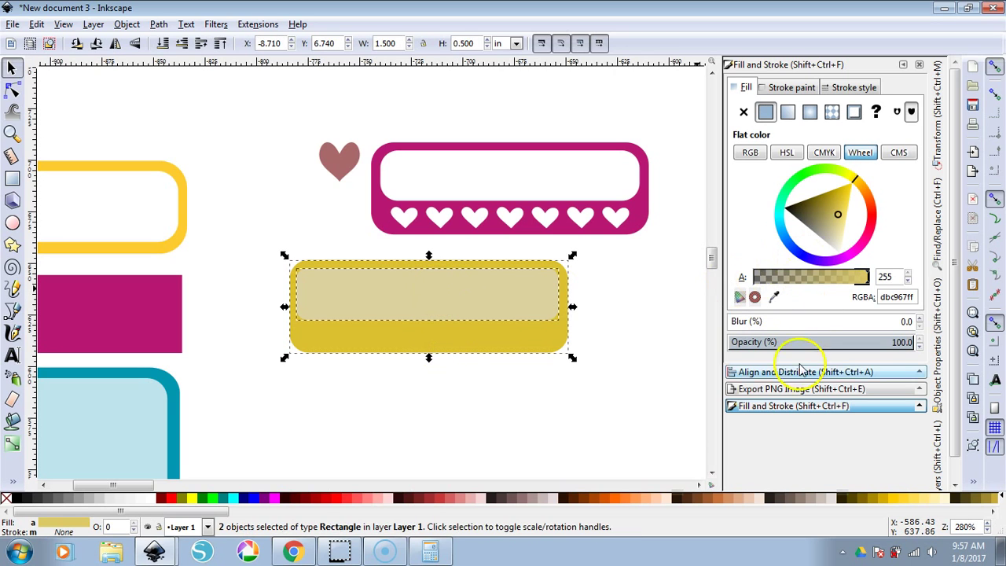
pyautogui.click(798, 372)
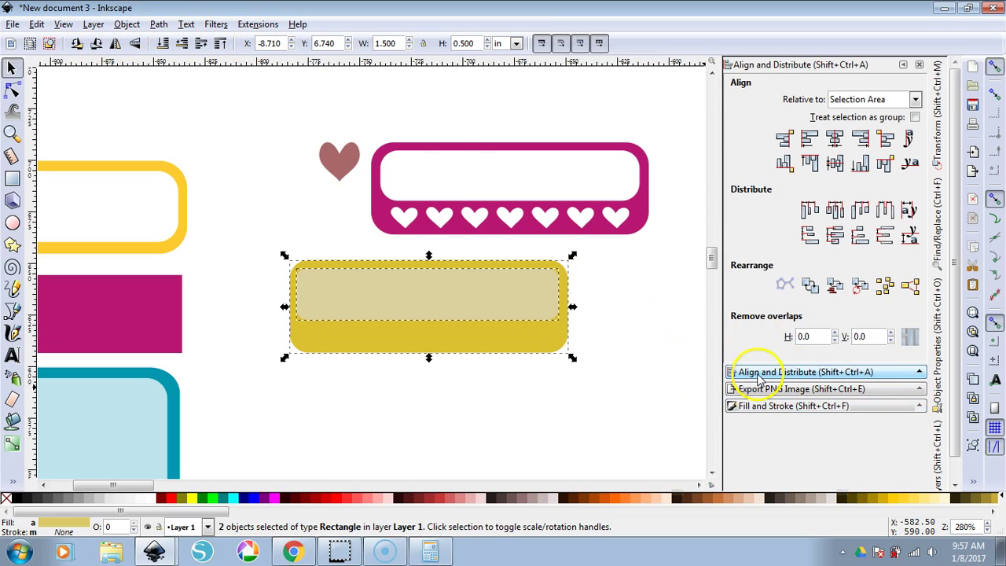
pyautogui.click(126, 25)
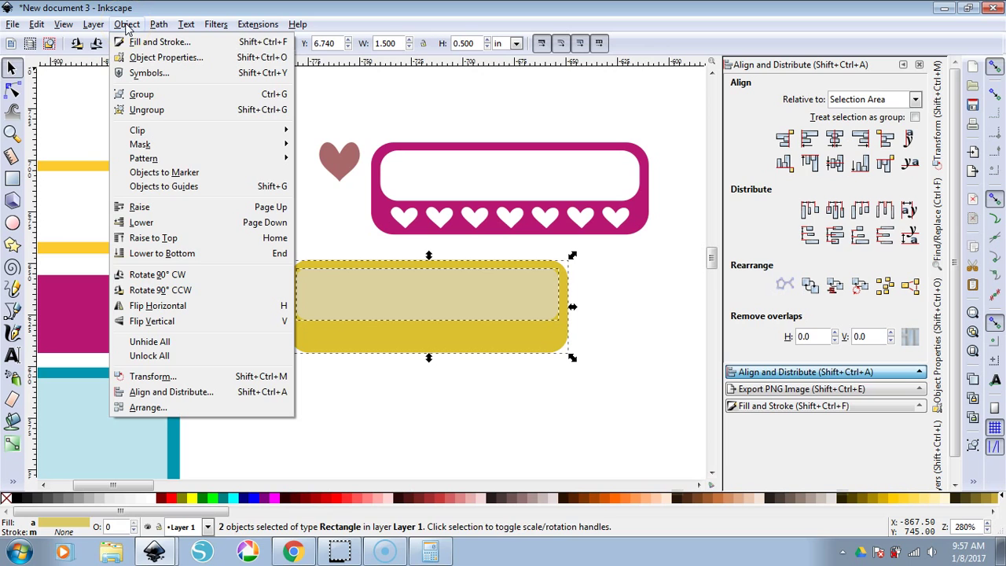
pyautogui.click(140, 41)
pyautogui.click(126, 24)
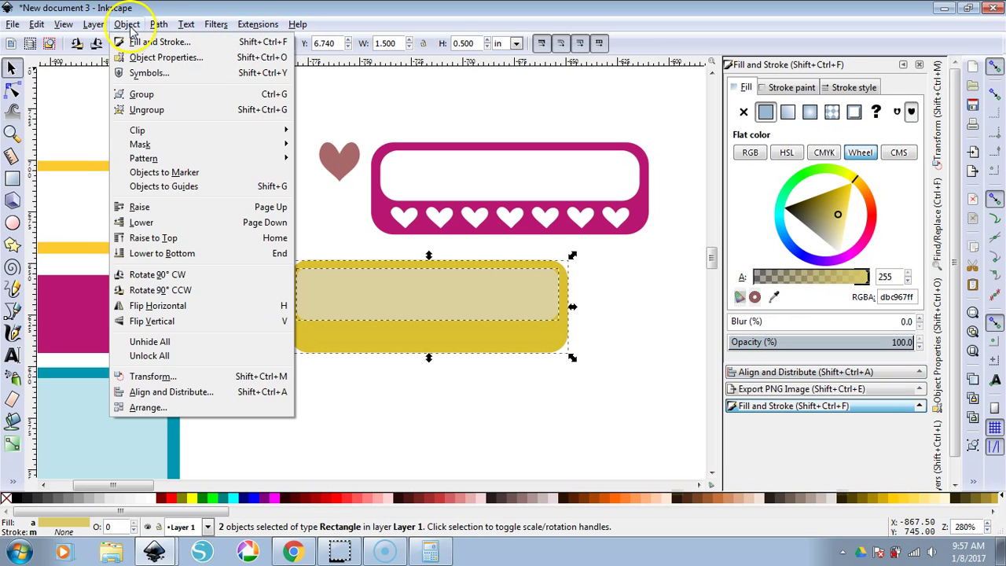
pyautogui.click(157, 391)
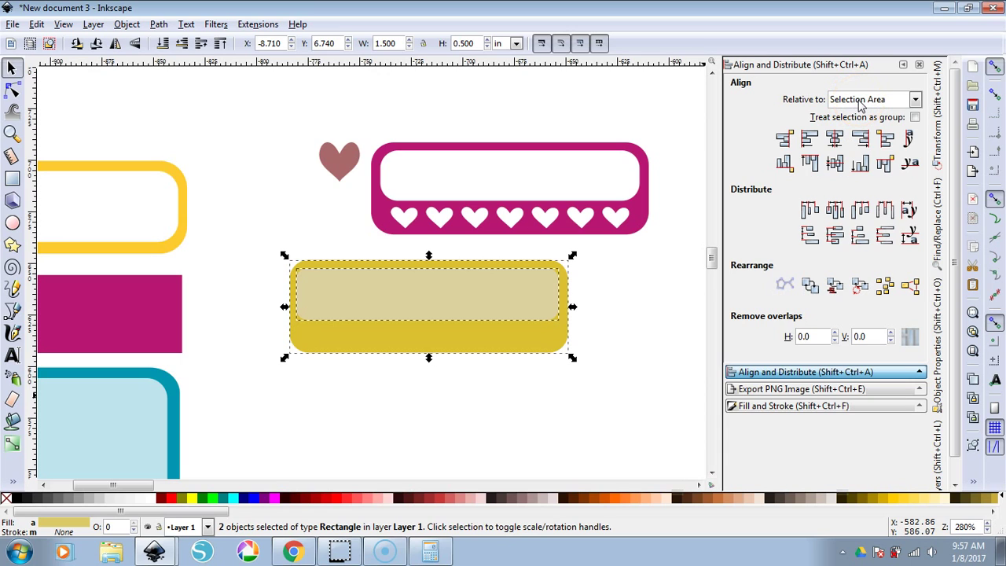
pyautogui.click(837, 142)
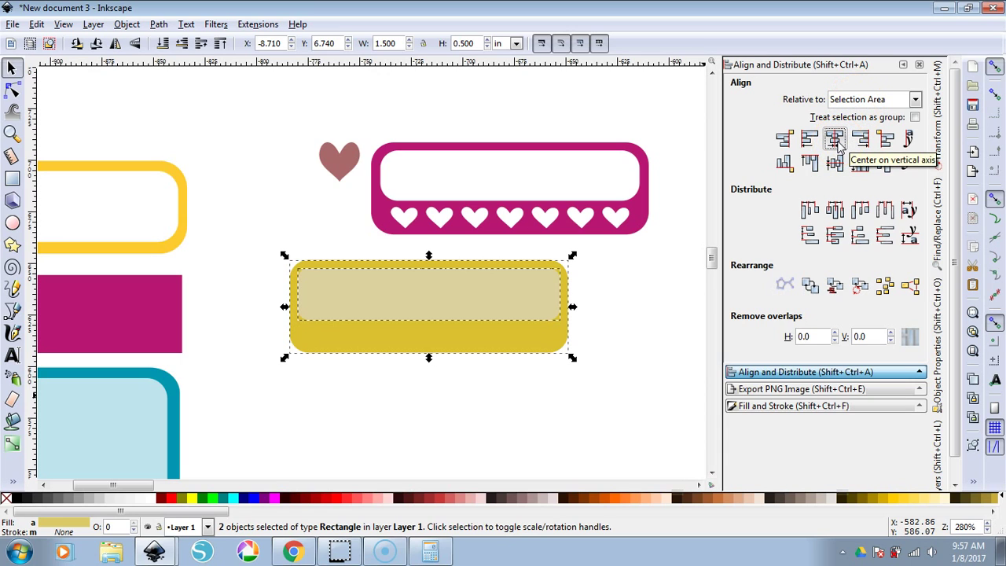
pyautogui.click(557, 372)
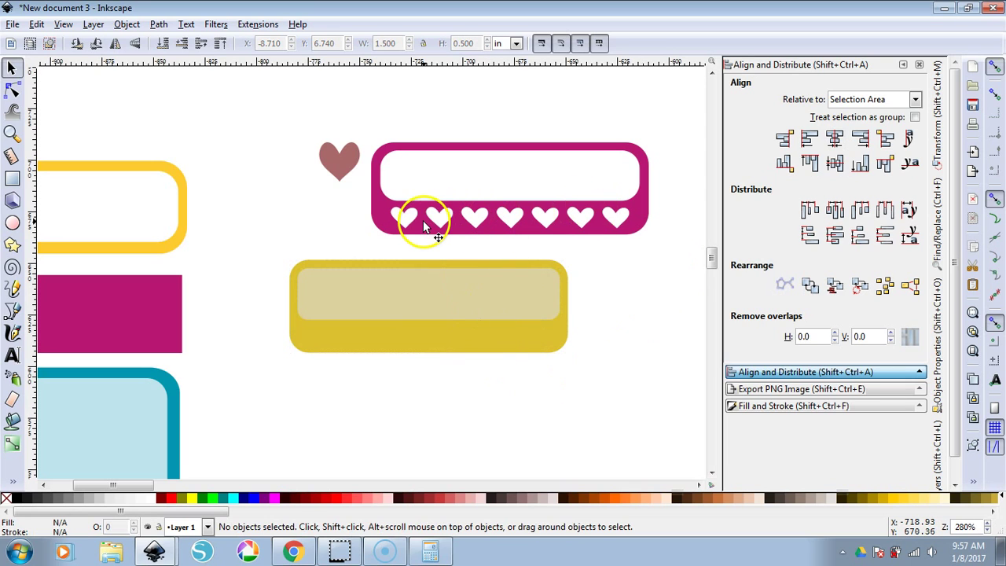
pyautogui.click(498, 307)
pyautogui.scroll(1, 499, 306)
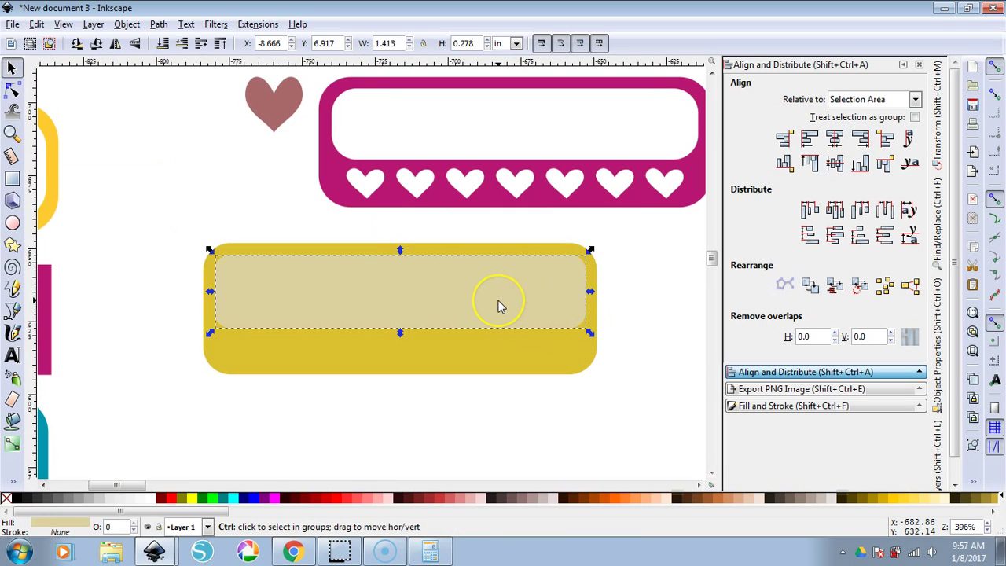
pyautogui.press('Down')
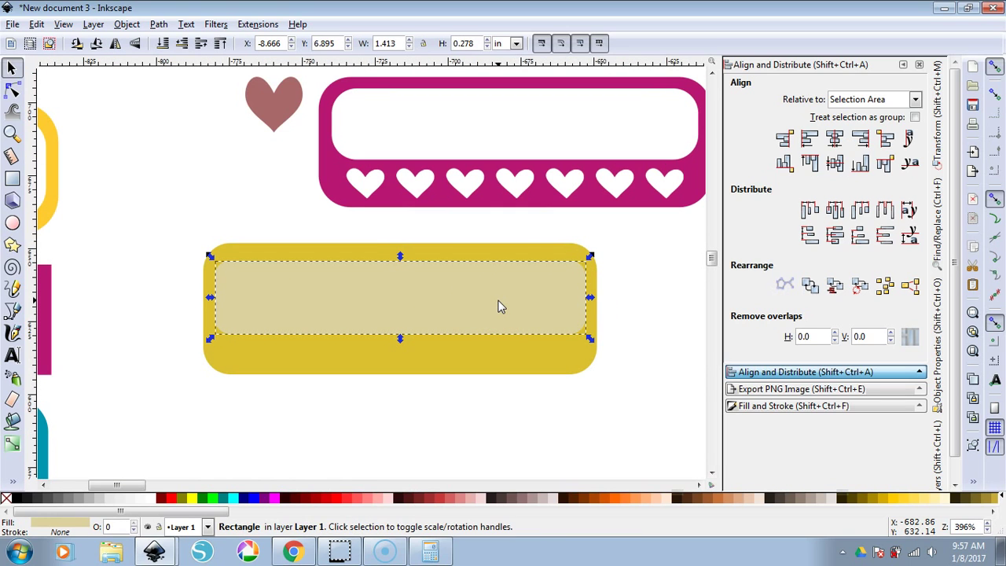
pyautogui.press('Up')
pyautogui.moveTo(399, 248); pyautogui.dragTo(400, 248)
pyautogui.press('Escape')
pyautogui.click(699, 263)
# Increase the pale inner box's corner rounding to a vertical radius of about 7 px.
pyautogui.click(434, 302)
pyautogui.press('r')
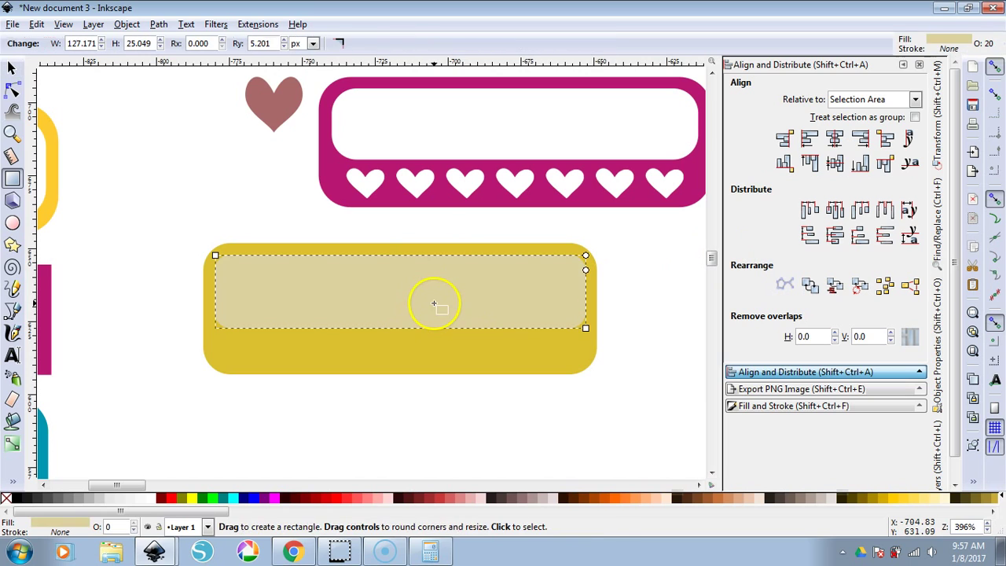
pyautogui.moveTo(586, 270); pyautogui.dragTo(586, 275)
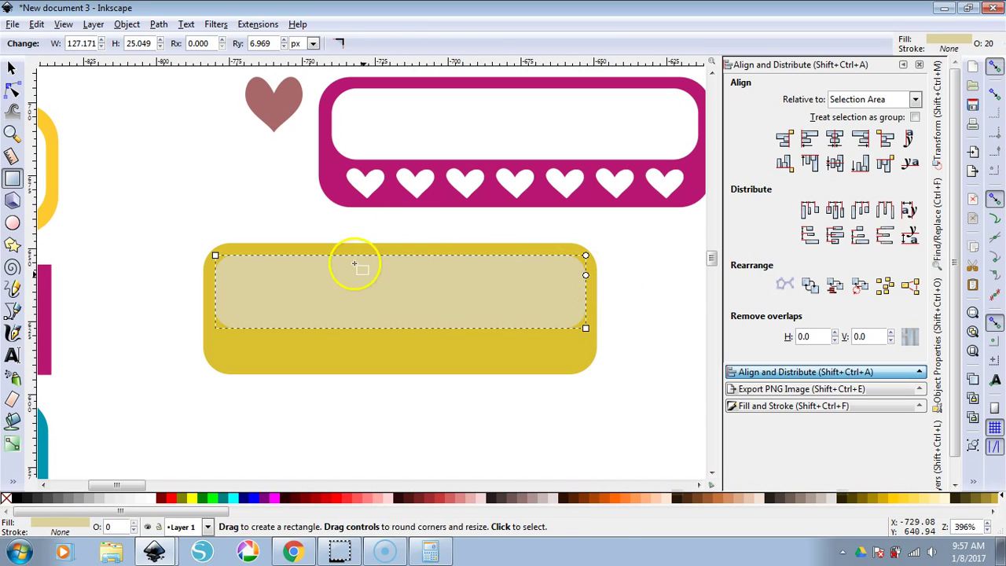
pyautogui.click(12, 68)
pyautogui.click(157, 128)
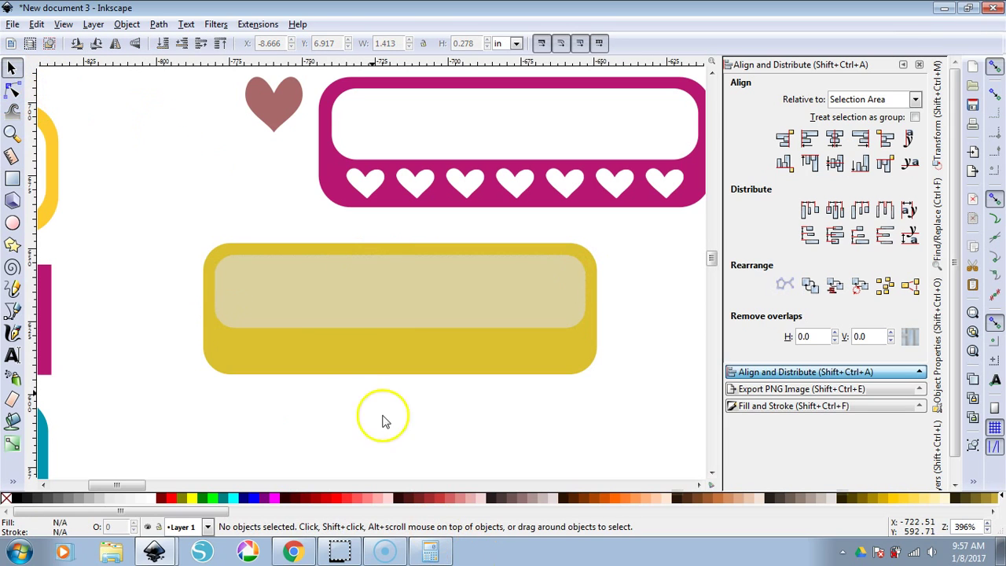
# Realign the rounded inner box and the yellow rectangle on their vertical axis.
pyautogui.click(353, 308)
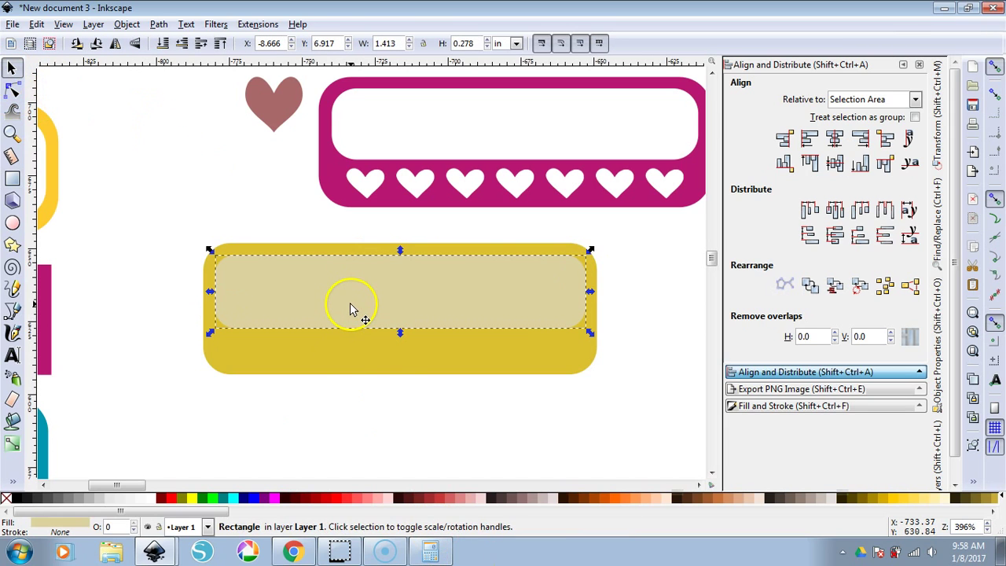
pyautogui.keyDown('shift'); pyautogui.click(384, 368); pyautogui.keyUp('shift')
pyautogui.click(835, 138)
pyautogui.click(681, 314)
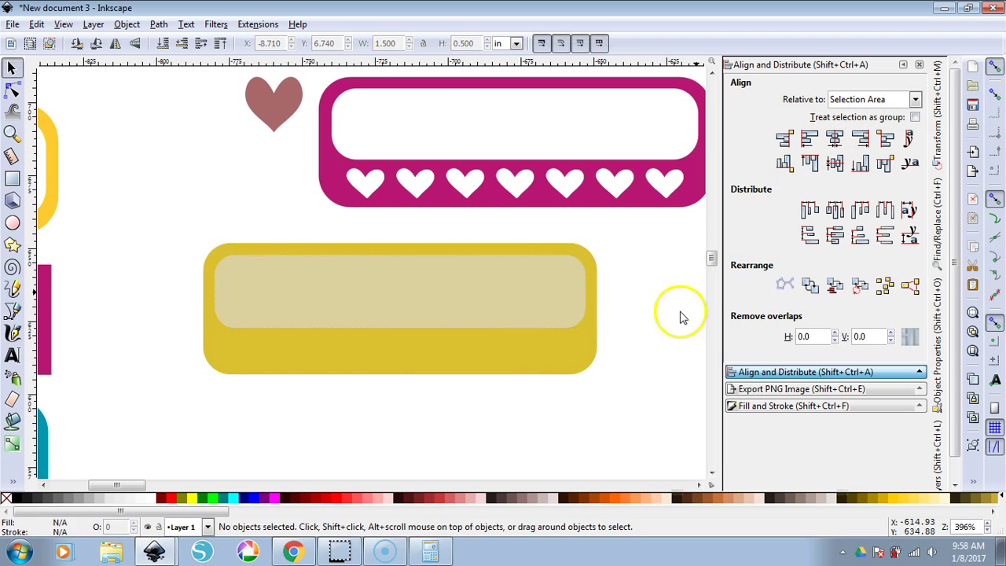
# Change the inner box's fill from pale yellow to white.
pyautogui.click(432, 299)
pyautogui.click(811, 406)
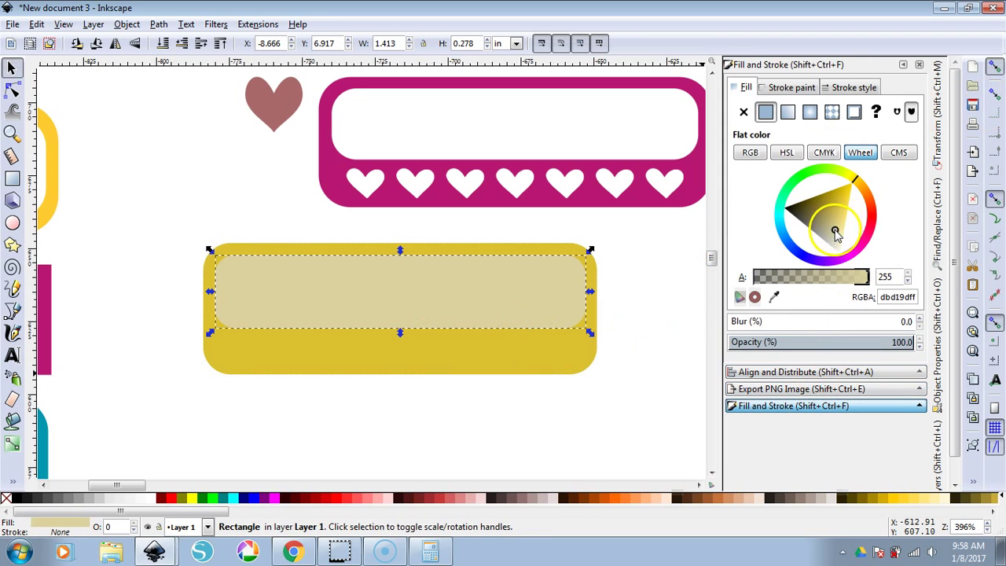
pyautogui.moveTo(838, 232); pyautogui.dragTo(836, 298)
pyautogui.click(682, 347)
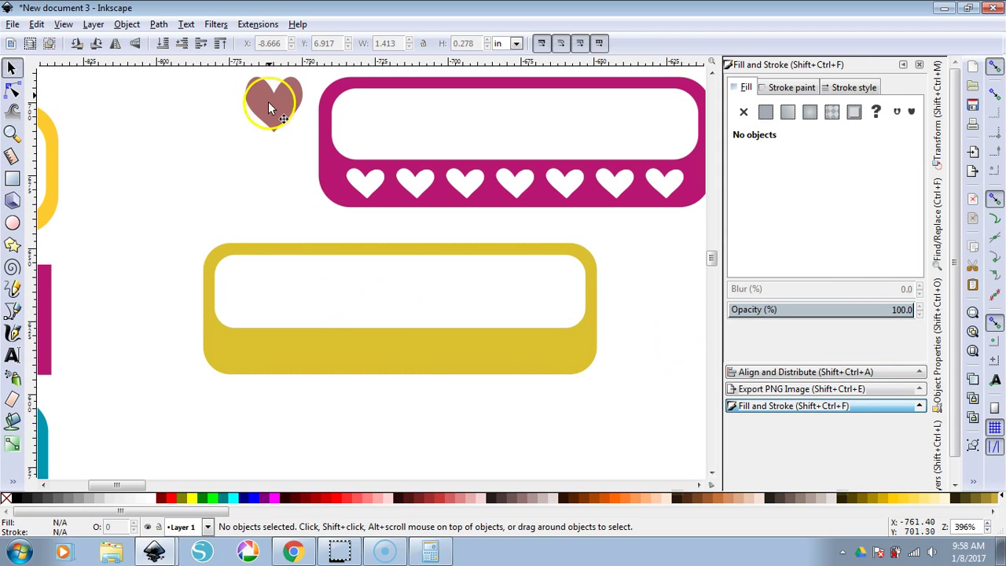
# Move the dusty-red heart onto the lower left of the yellow rectangle and raise it to the top of the stacking order.
pyautogui.click(279, 110)
pyautogui.moveTo(270, 235); pyautogui.dragTo(251, 371)
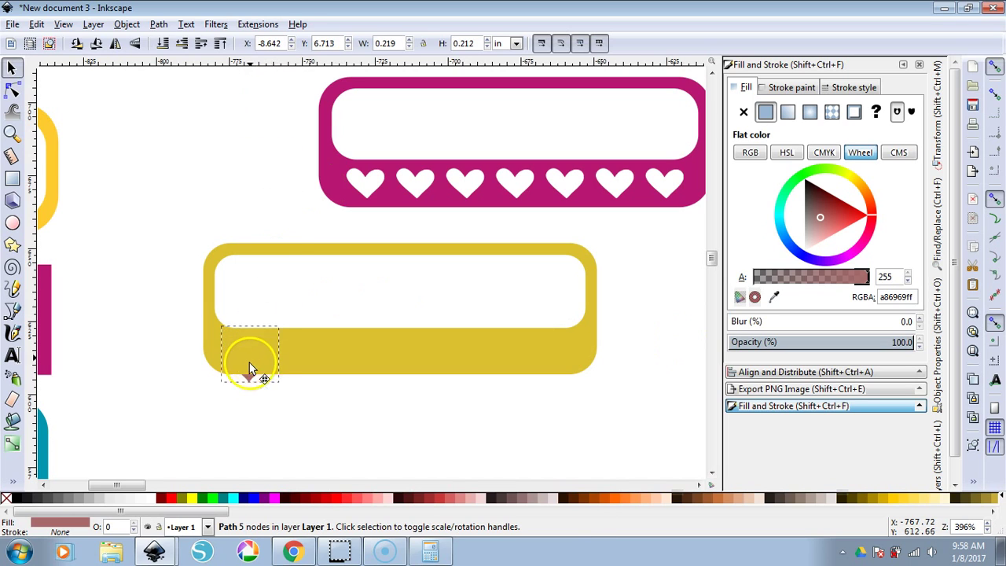
pyautogui.click(221, 44)
pyautogui.click(221, 46)
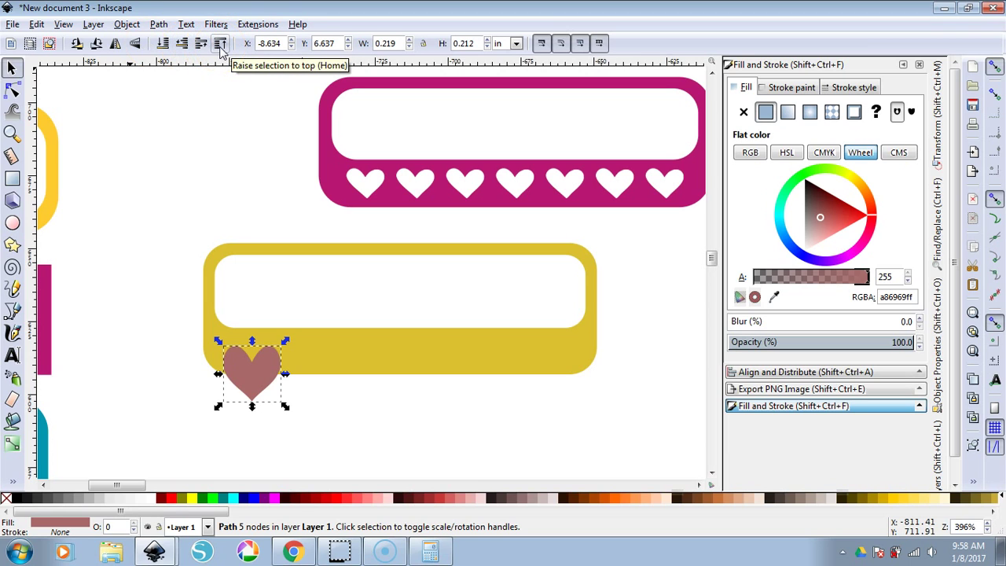
pyautogui.click(250, 401)
pyautogui.click(242, 401)
# Lock the width-to-height ratio and shrink the heart to about 0.116 by 0.113 in.
pyautogui.click(425, 78)
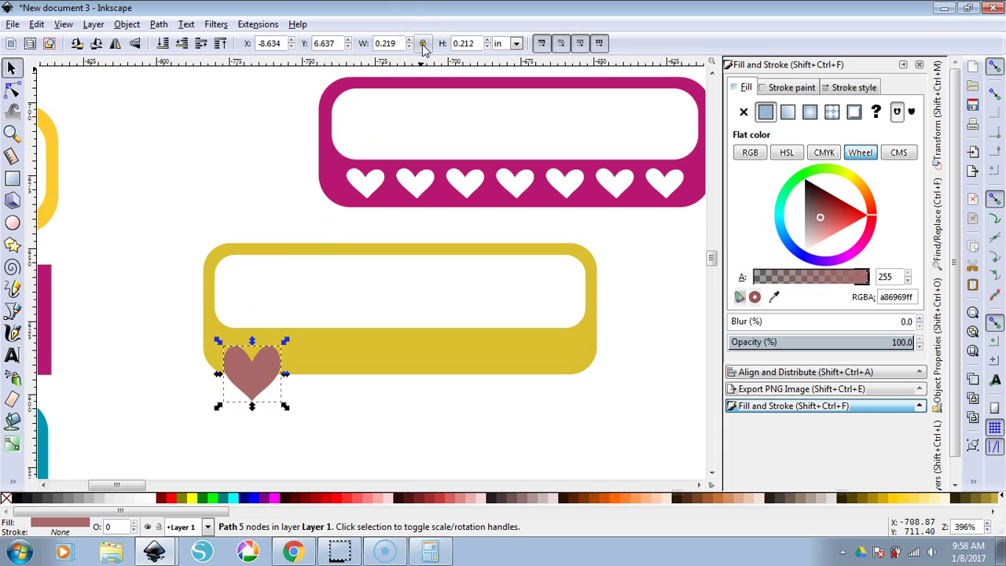
pyautogui.click(423, 49)
pyautogui.click(277, 404)
pyautogui.moveTo(284, 408)
pyautogui.mouseDown()
pyautogui.moveTo(236, 375)
pyautogui.moveTo(299, 417)
pyautogui.mouseUp()
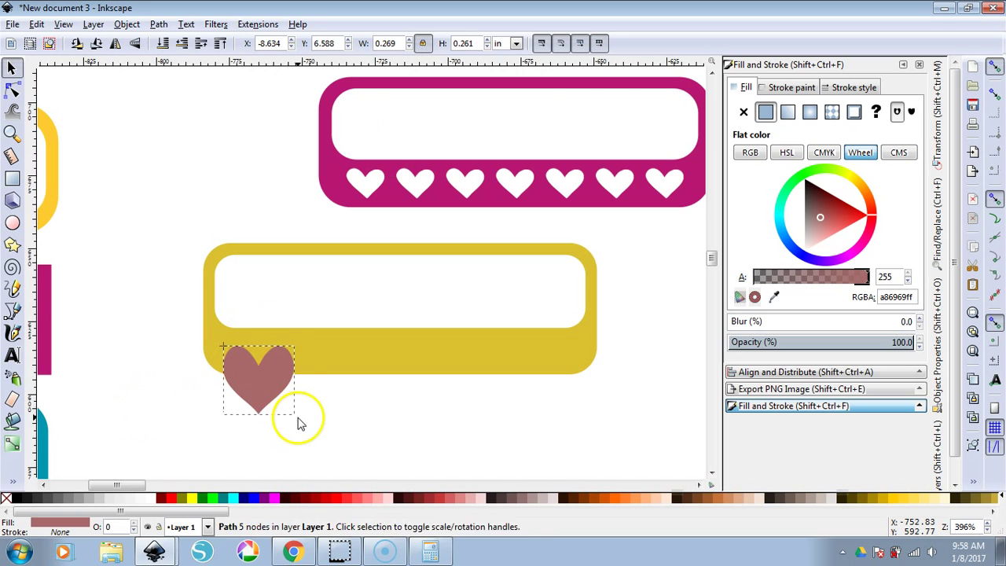
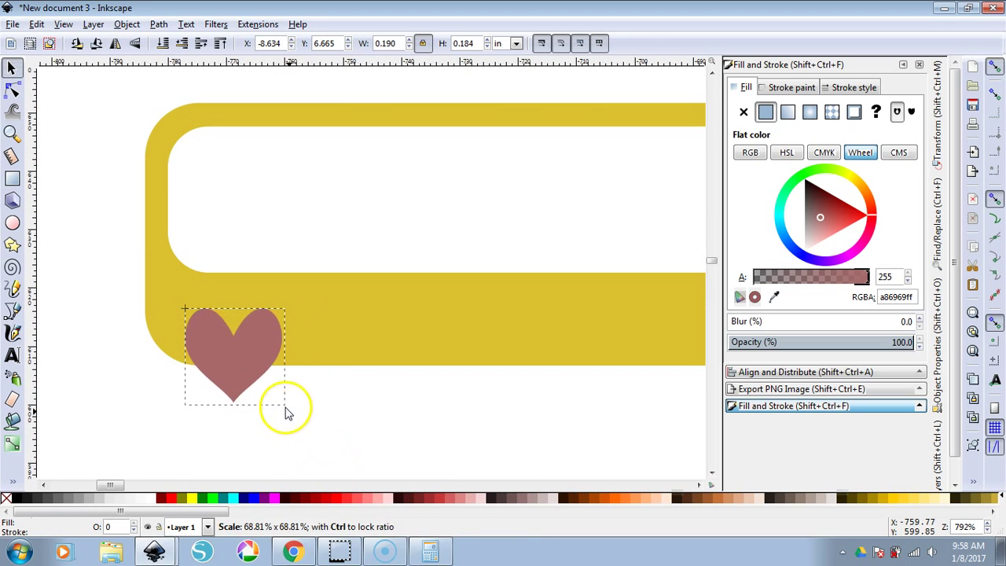
# Position the small heart at the left end of the yellow band below the white box, at about X -8.611, Y 6.774 in.
pyautogui.moveTo(225, 337); pyautogui.dragTo(238, 322)
pyautogui.click(239, 316)
pyautogui.scroll(-3, 253, 336)
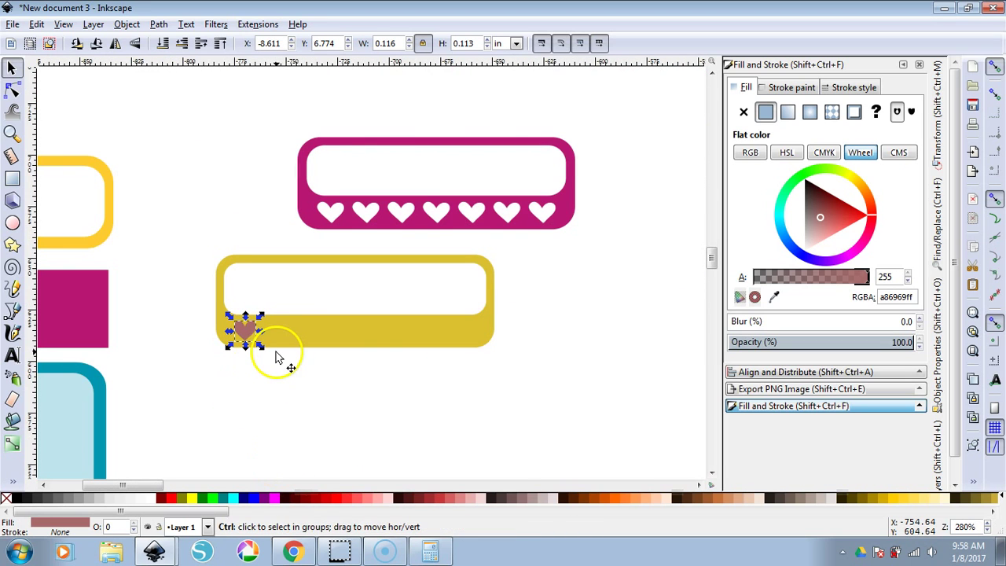
pyautogui.scroll(1, 276, 355)
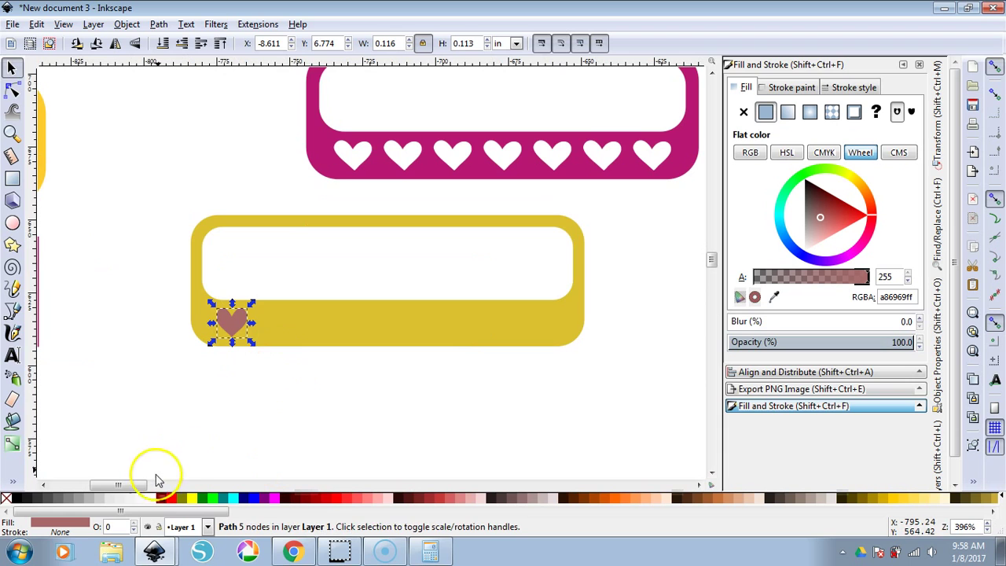
pyautogui.moveTo(135, 482); pyautogui.dragTo(140, 482)
pyautogui.click(190, 427)
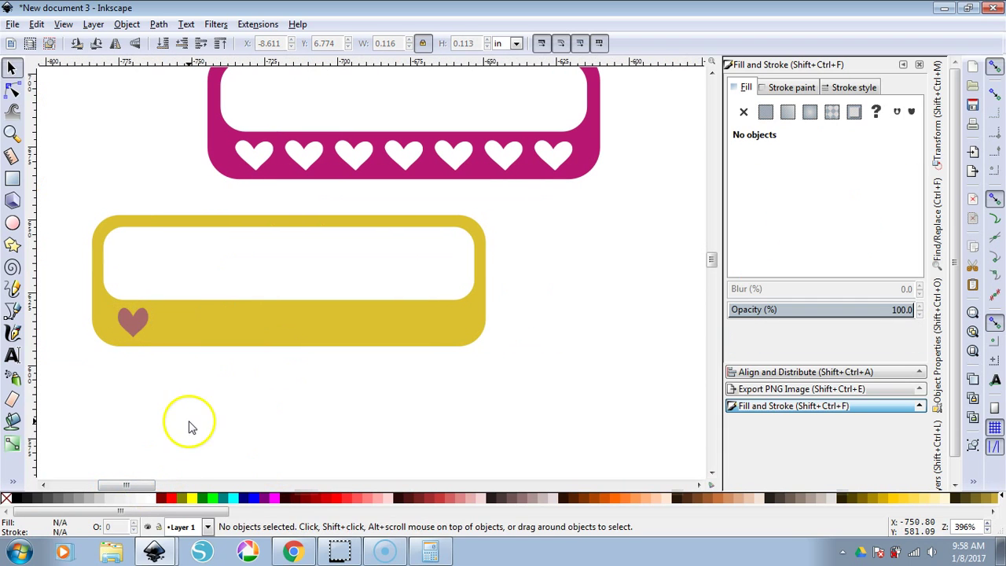
# Duplicate the small heart six times in place.
pyautogui.click(138, 321)
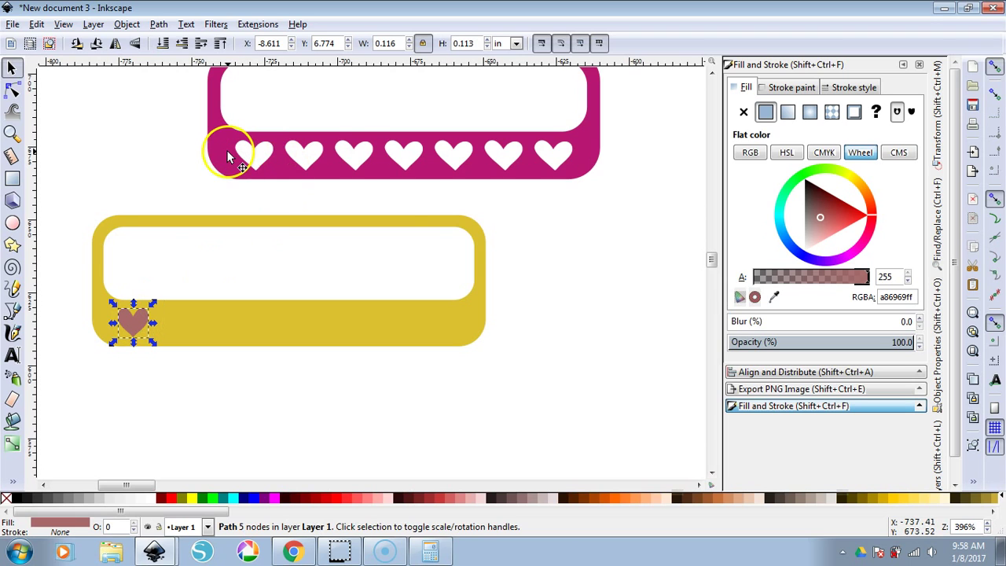
pyautogui.click(180, 427)
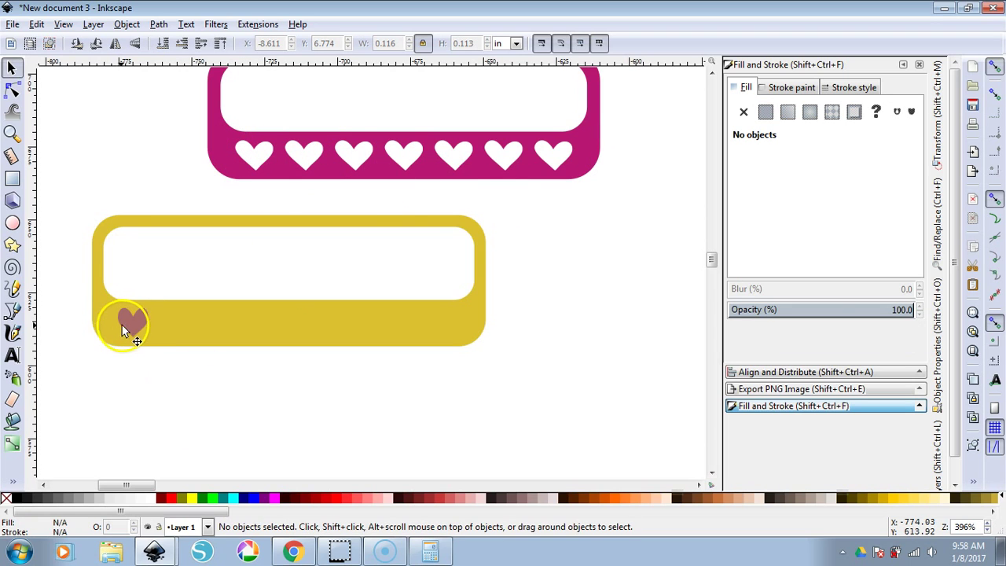
pyautogui.click(126, 321)
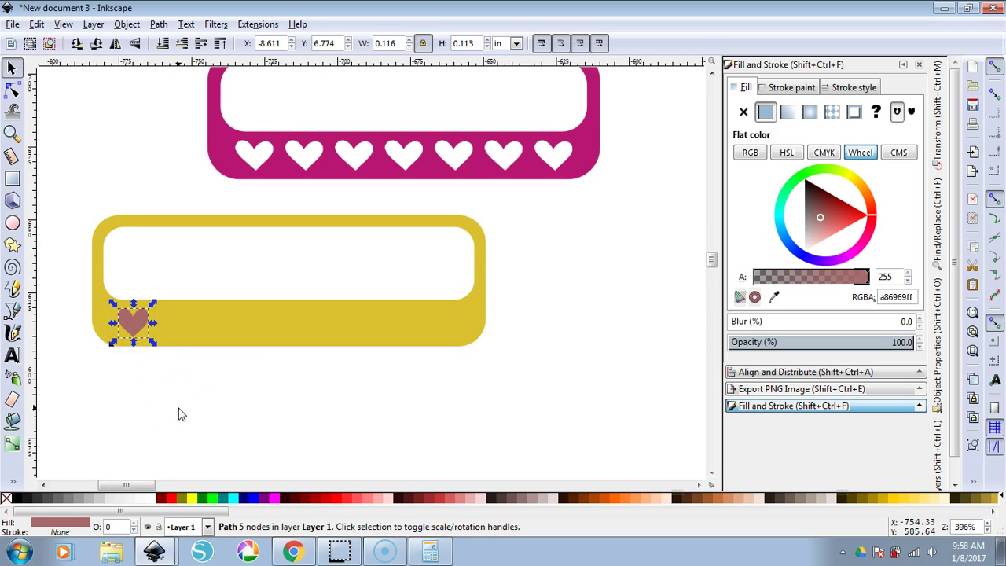
pyautogui.press('ctrl')
pyautogui.press('shift')
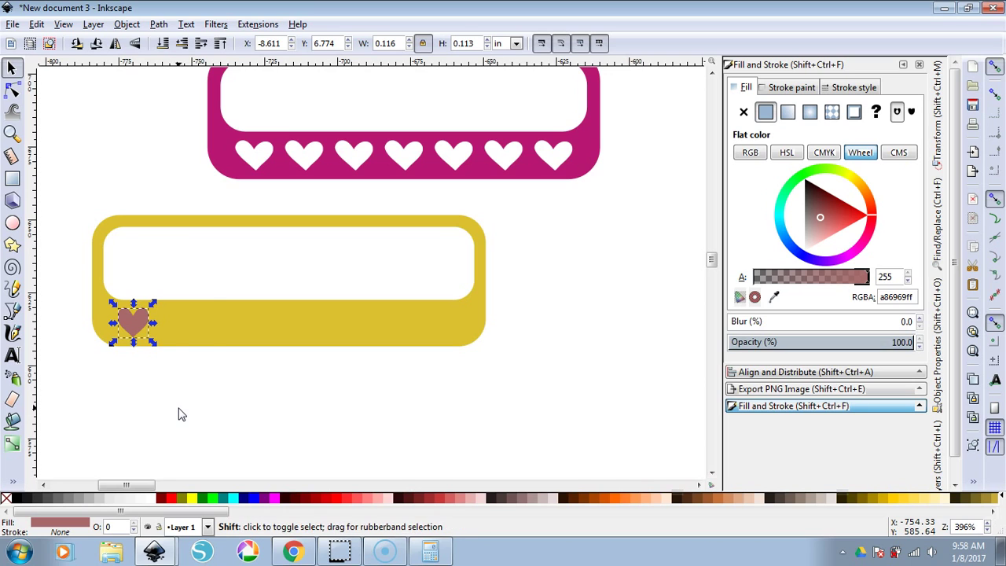
pyautogui.hotkey('ctrl', 'd')
# Move the topmost heart copy horizontally to the right end of the yellow band, at about X -7.434 in.
pyautogui.hotkey('shift', 'Right')
pyautogui.hotkey('shift', 'Right')
pyautogui.hotkey('shift', 'Right')
pyautogui.hotkey('shift', 'Right')
pyautogui.hotkey('shift', 'Right')
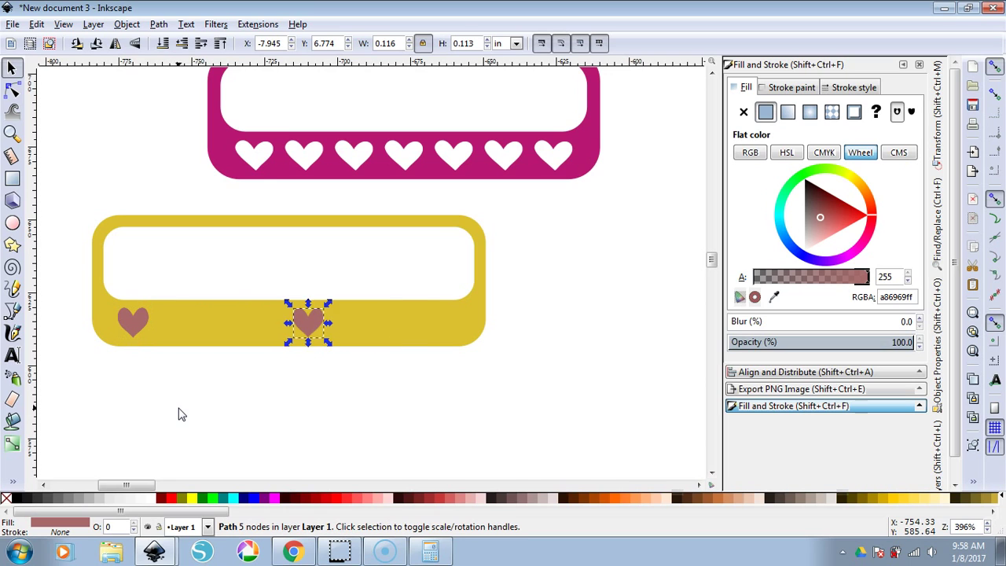
pyautogui.hotkey('shift', 'Right')
pyautogui.hotkey('shift', 'Left')
pyautogui.press('Right')
pyautogui.press('Right')
pyautogui.press('Right')
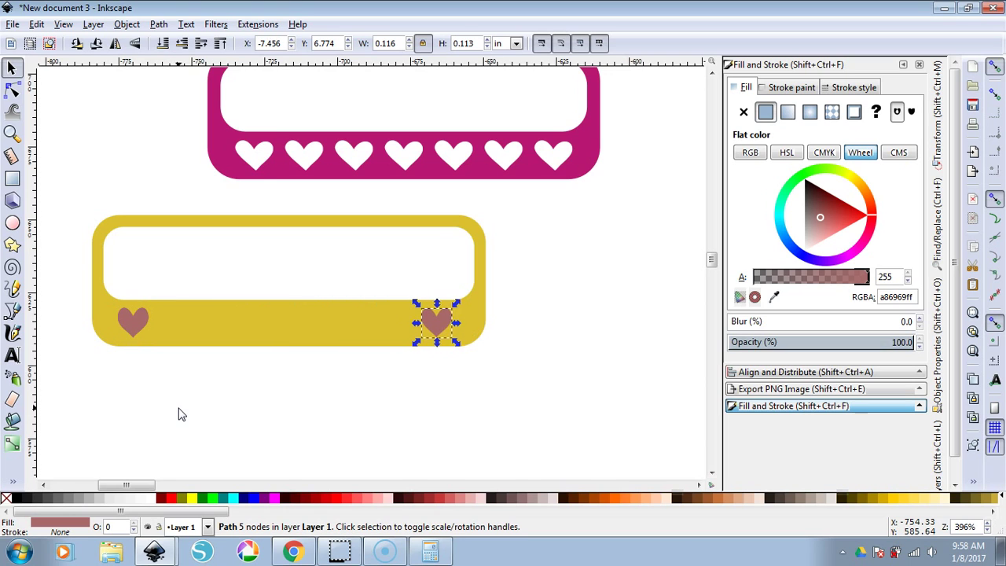
pyautogui.click(454, 448)
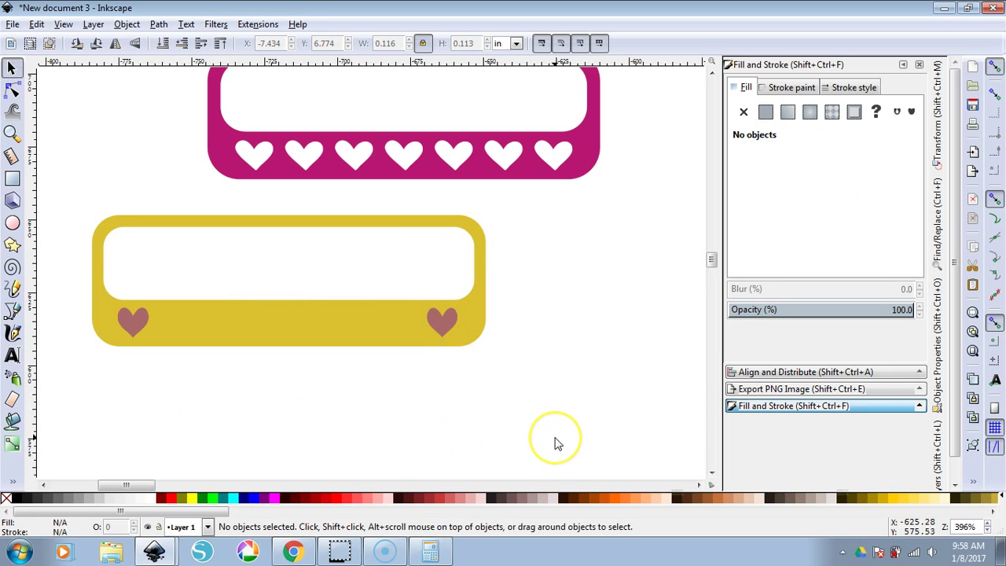
# Distribute the seven stacked hearts across the yellow band with equal horizontal gaps between them.
pyautogui.click(436, 320)
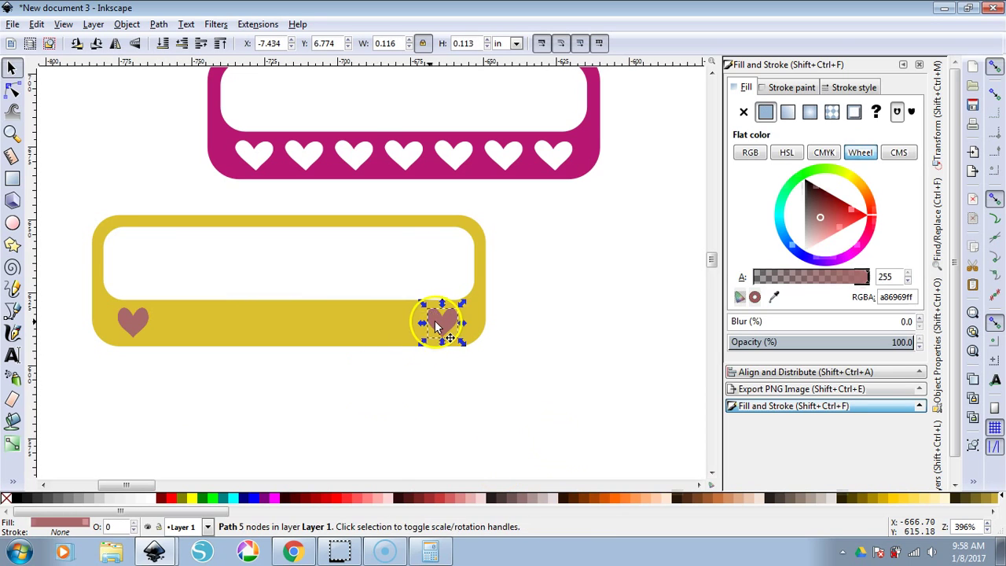
pyautogui.click(418, 365)
pyautogui.moveTo(492, 408)
pyautogui.mouseDown()
pyautogui.moveTo(186, 349)
pyautogui.moveTo(98, 295)
pyautogui.mouseUp()
pyautogui.click(382, 433)
pyautogui.moveTo(517, 431); pyautogui.dragTo(89, 296)
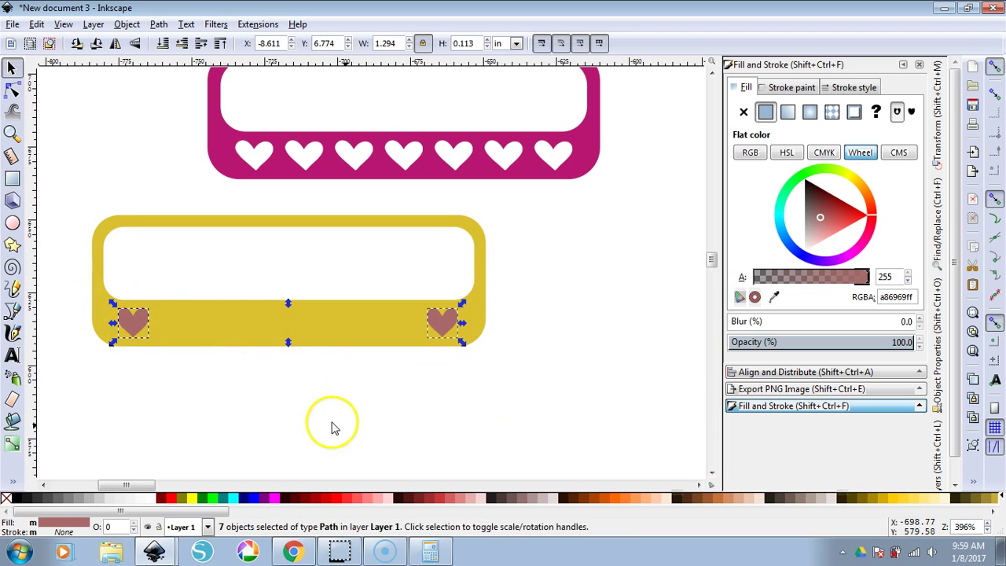
pyautogui.click(492, 414)
pyautogui.moveTo(497, 418); pyautogui.dragTo(68, 295)
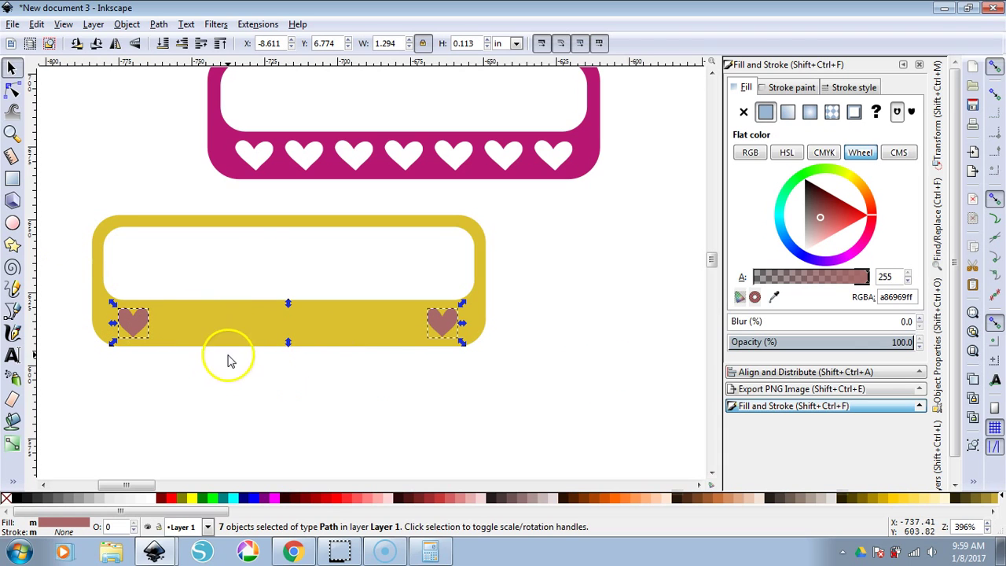
pyautogui.click(853, 390)
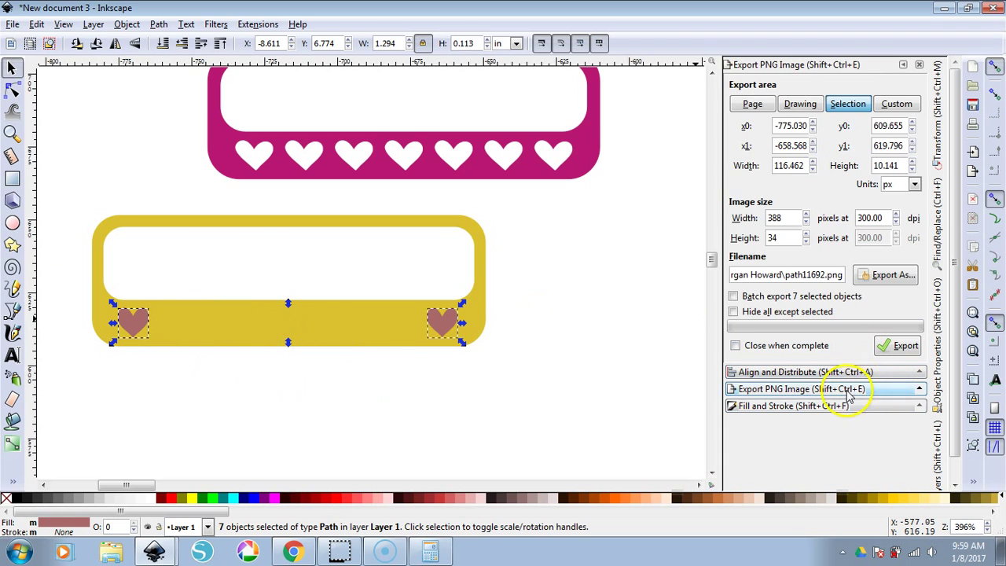
pyautogui.click(838, 375)
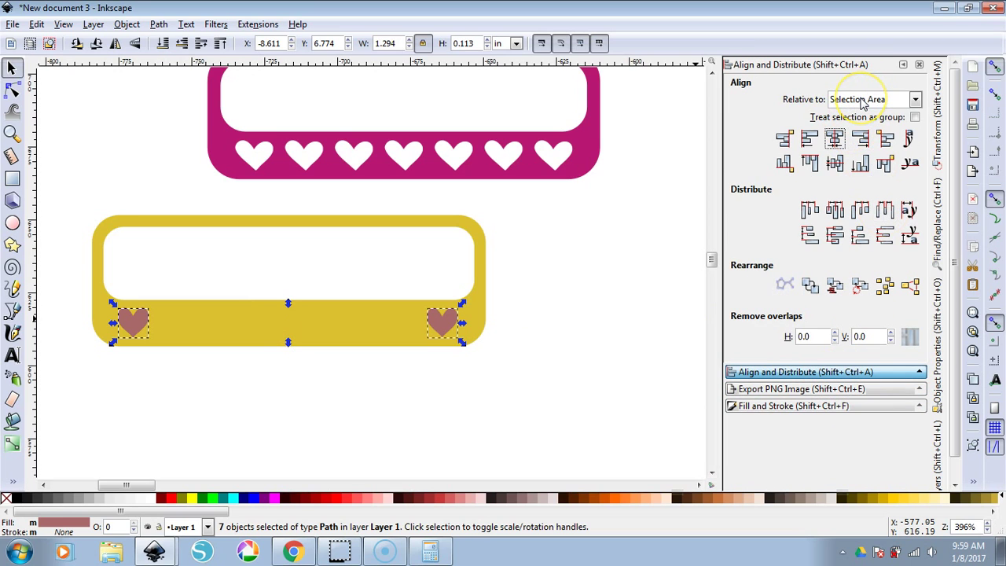
pyautogui.click(886, 211)
pyautogui.click(353, 389)
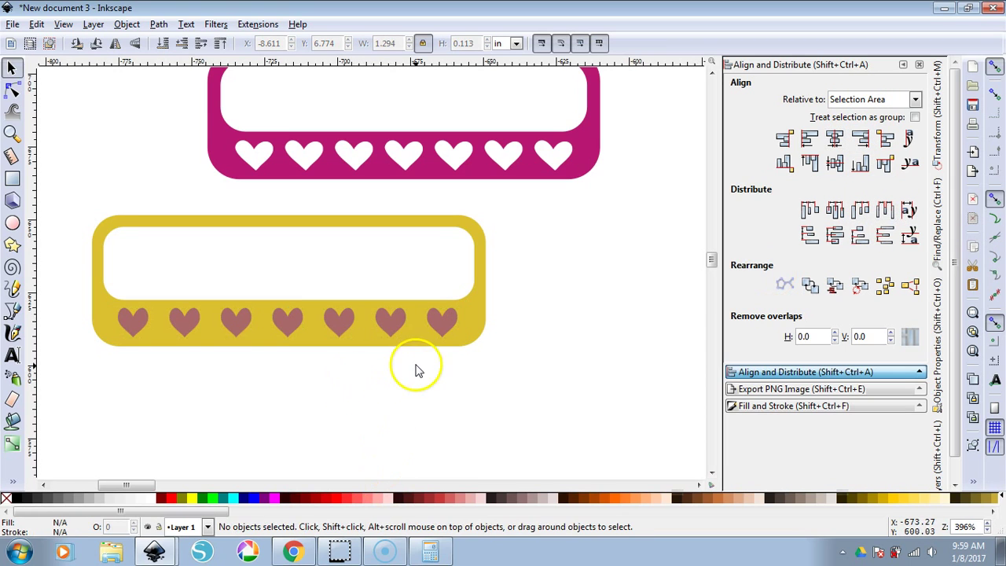
# Recolour all seven hearts on the yellow label to white (ffffffff).
pyautogui.scroll(-2, 415, 401)
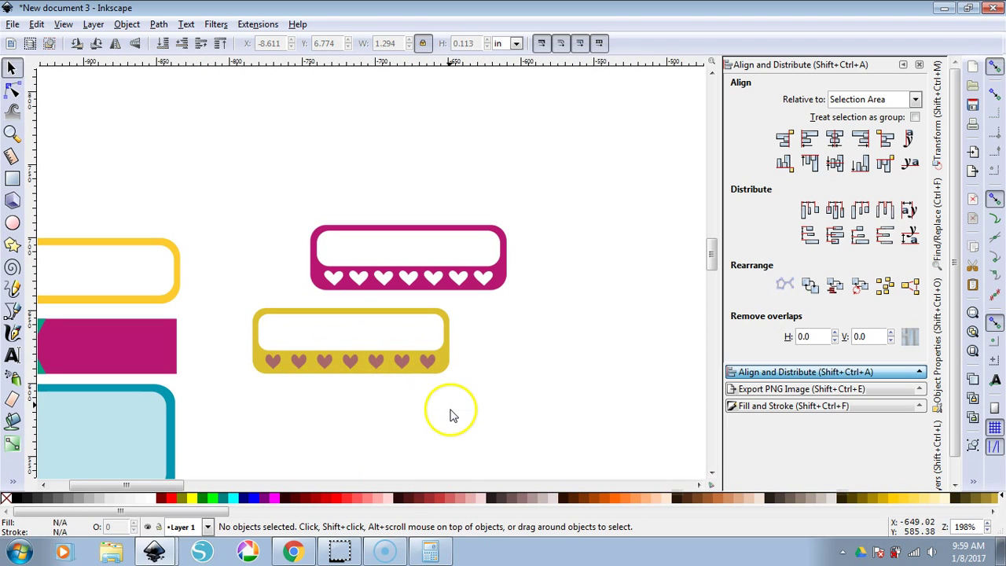
pyautogui.moveTo(453, 401); pyautogui.dragTo(238, 353)
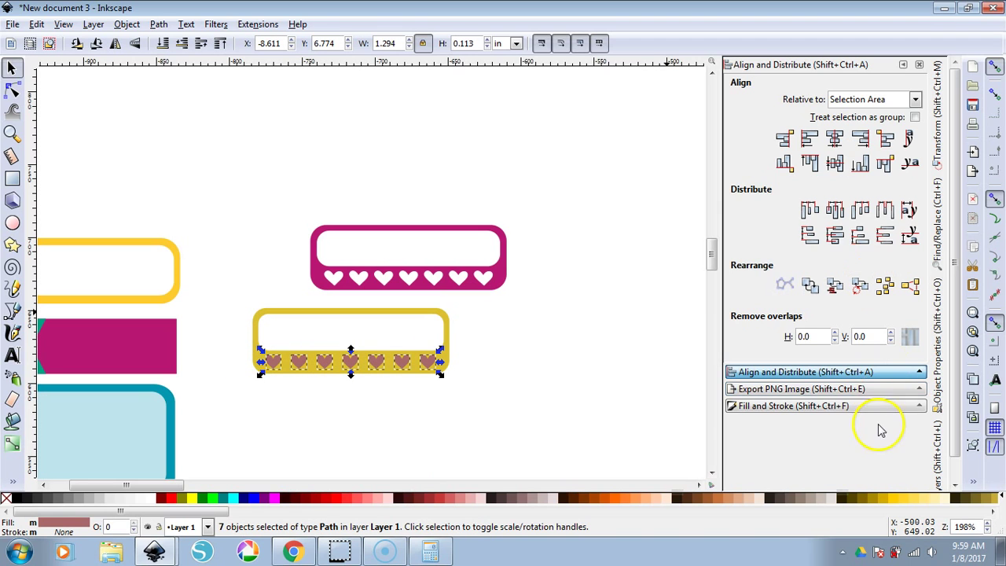
pyautogui.click(863, 406)
pyautogui.moveTo(821, 219); pyautogui.dragTo(811, 248)
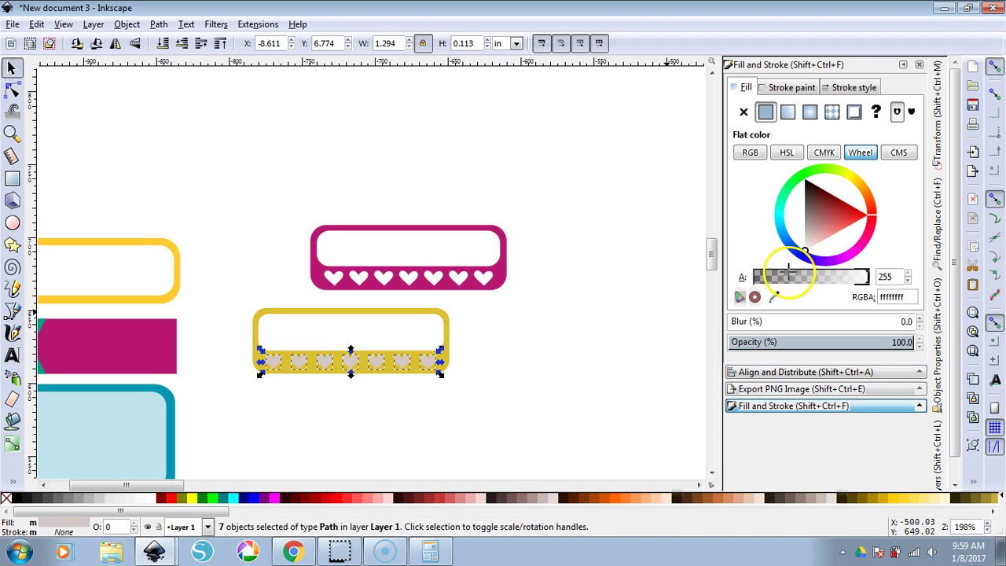
pyautogui.click(633, 440)
# Copy the complete yellow heart label, paste a duplicate beside it, and recolour the duplicate's base green (64db30ff).
pyautogui.moveTo(546, 422); pyautogui.dragTo(227, 299)
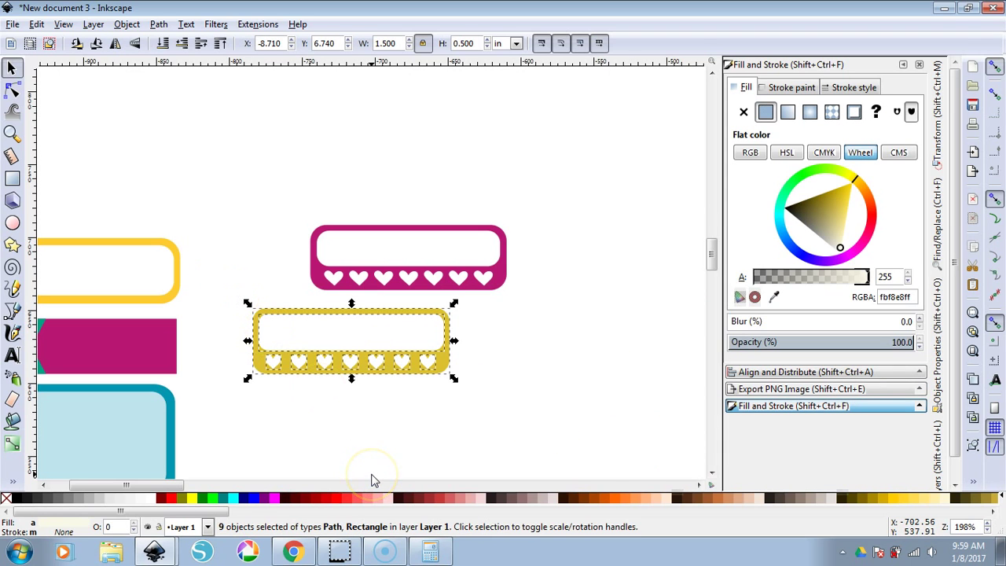
pyautogui.hotkey('ctrl', 'c')
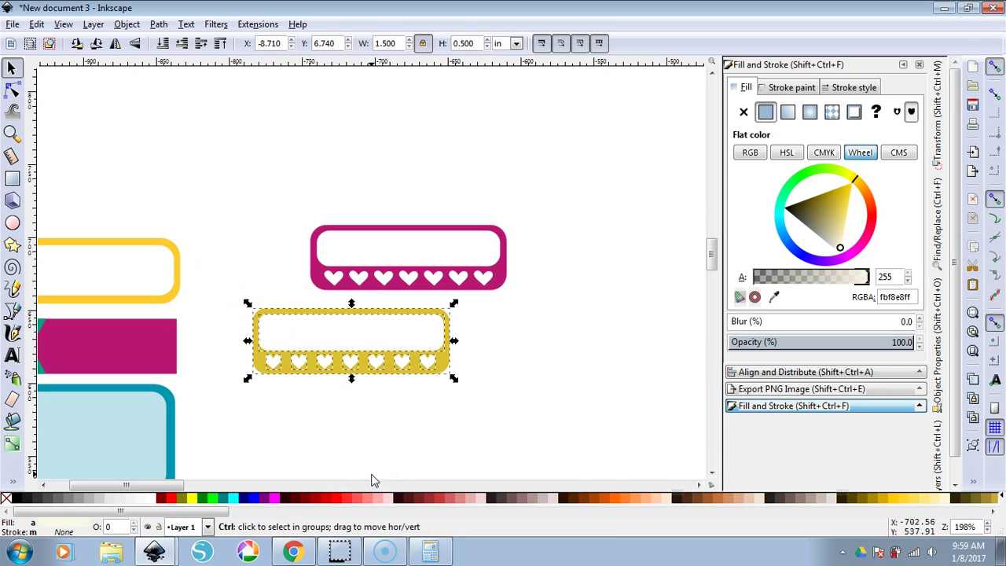
pyautogui.hotkey('ctrl', 'v')
pyautogui.click(471, 434)
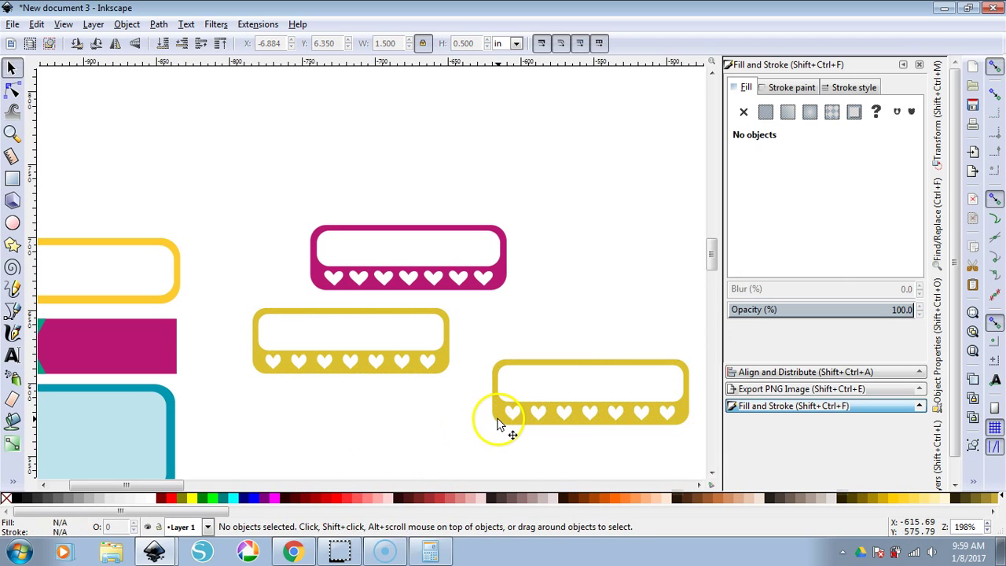
pyautogui.click(498, 420)
pyautogui.moveTo(828, 175); pyautogui.dragTo(788, 185)
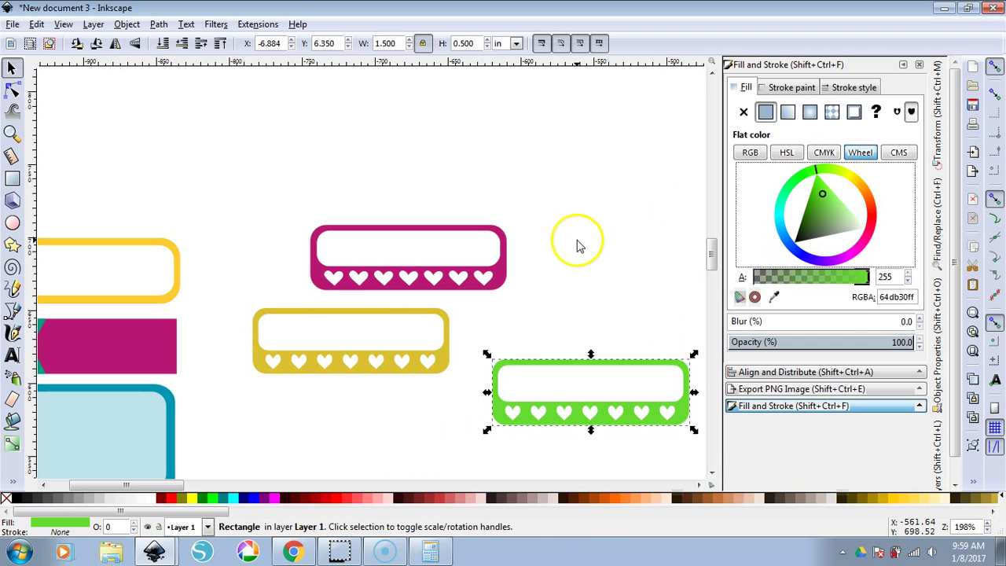
# Paste another yellow heart label above the magenta one, at about X -6.845, Y 7.932 in, and recolour its base blue.
pyautogui.hotkey('ctrl', 'v')
pyautogui.moveTo(540, 213); pyautogui.dragTo(569, 174)
pyautogui.click(606, 270)
pyautogui.click(584, 222)
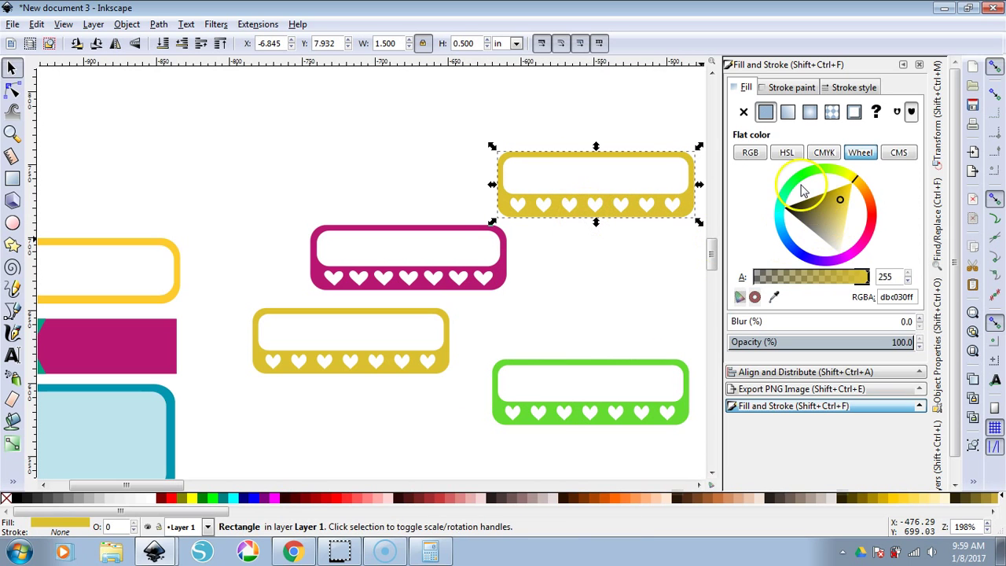
pyautogui.click(801, 253)
pyautogui.click(566, 288)
# Move all four heart labels together up and left of the other samples, to about X -13.413, Y 8.224 in.
pyautogui.scroll(-2, 567, 288)
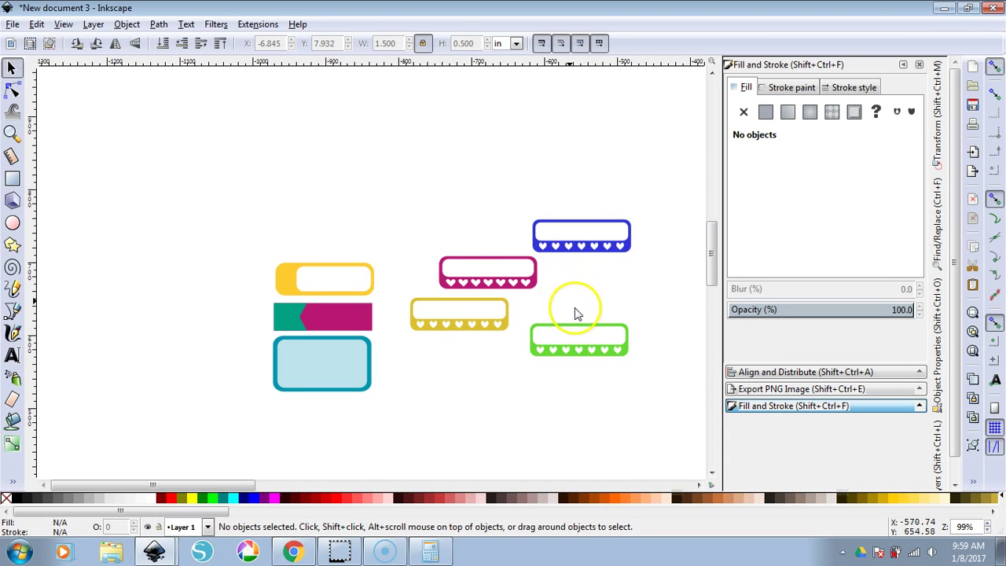
pyautogui.moveTo(668, 405); pyautogui.dragTo(400, 162)
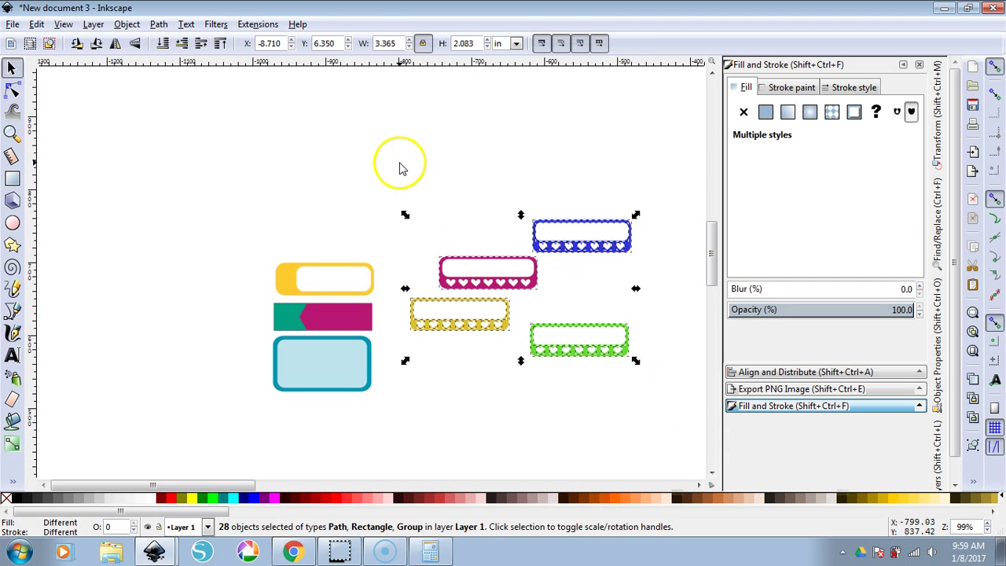
pyautogui.moveTo(511, 265); pyautogui.dragTo(203, 150)
pyautogui.click(466, 192)
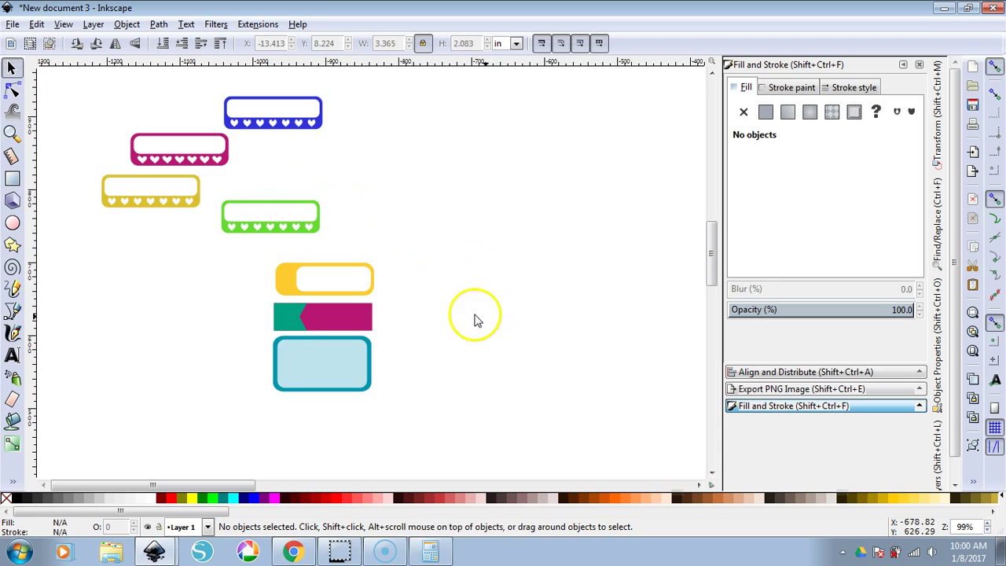
# Move the yellow-orange side-band sample label into the empty area above, at about X -9.095, Y 8.701 in.
pyautogui.keyDown('ctrl'); pyautogui.scroll(1, 447, 313); pyautogui.keyUp('ctrl')
pyautogui.click(236, 273)
pyautogui.moveTo(275, 275); pyautogui.dragTo(430, 143)
pyautogui.click(434, 212)
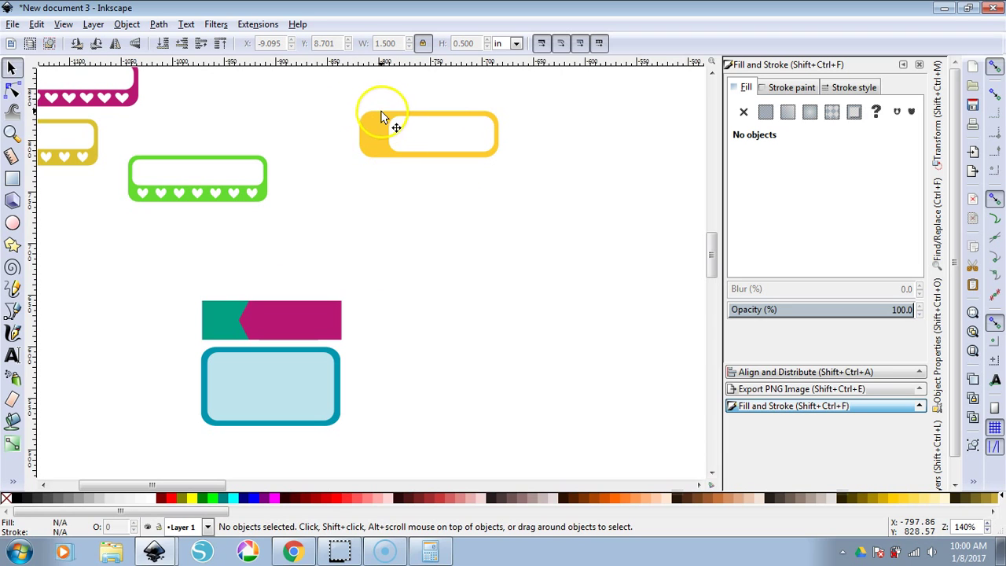
# Copy the base rectangle of the green heart label and paste it below the yellow-orange sample, at about X -8.758, Y 7.567 in.
pyautogui.click(267, 206)
pyautogui.hotkey('ctrl', 'c')
pyautogui.hotkey('ctrl', 'v')
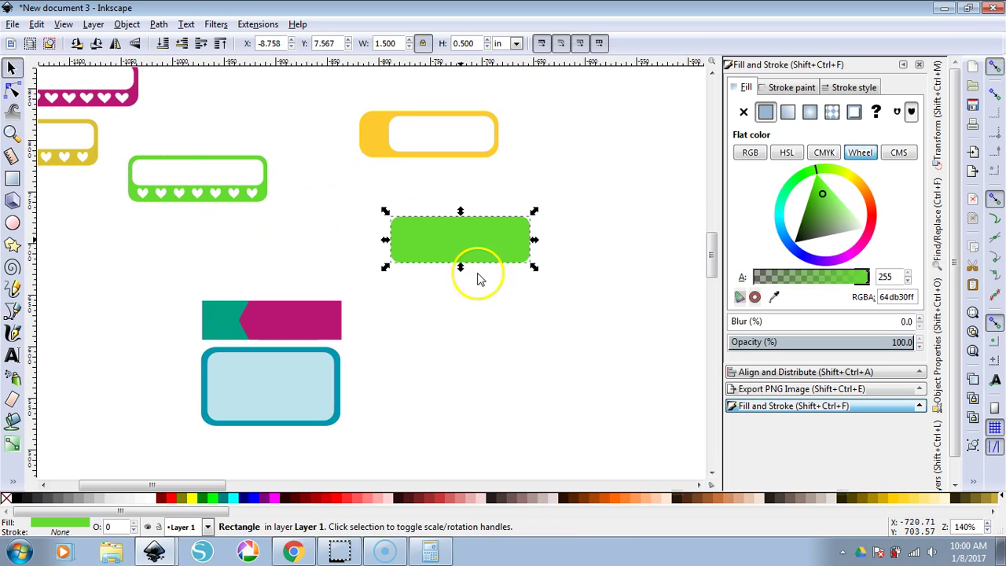
pyautogui.click(497, 331)
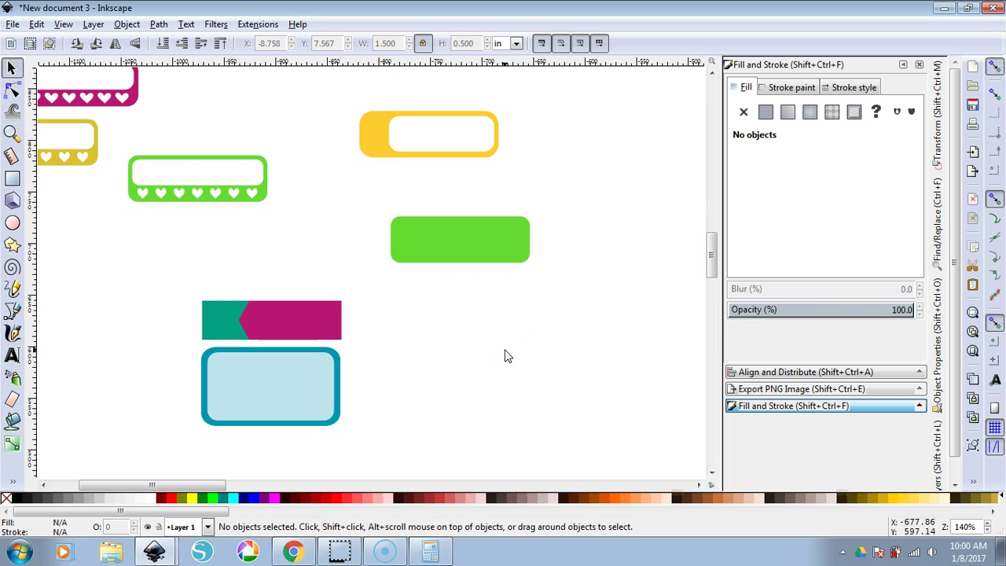
# Duplicate the new green rectangle in place and fill the duplicate with pale green (c7dcbeff).
pyautogui.keyDown('ctrl'); pyautogui.scroll(2, 485, 252); pyautogui.keyUp('ctrl')
pyautogui.click(486, 256)
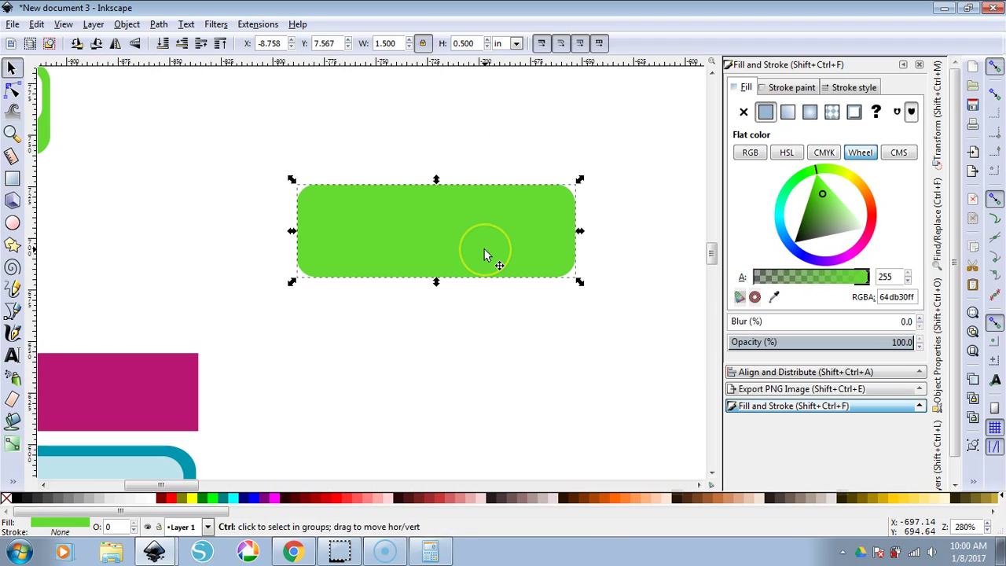
pyautogui.click(850, 224)
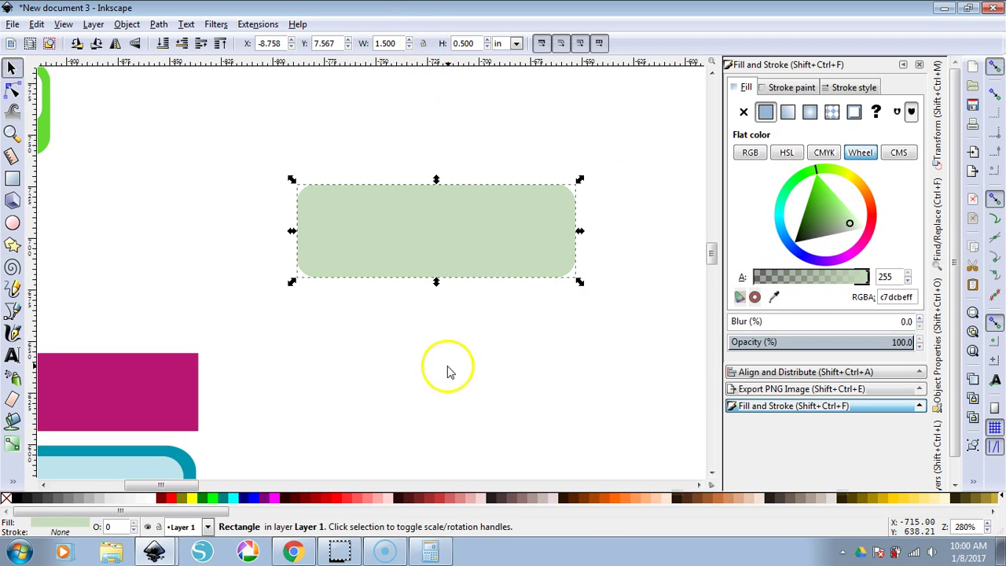
# Shrink the pale rectangle to about 1.167 by 0.385 in and place it inside the green base at about X -8.476, Y 7.631 in.
pyautogui.moveTo(292, 281); pyautogui.dragTo(325, 260)
pyautogui.moveTo(421, 210); pyautogui.dragTo(412, 214)
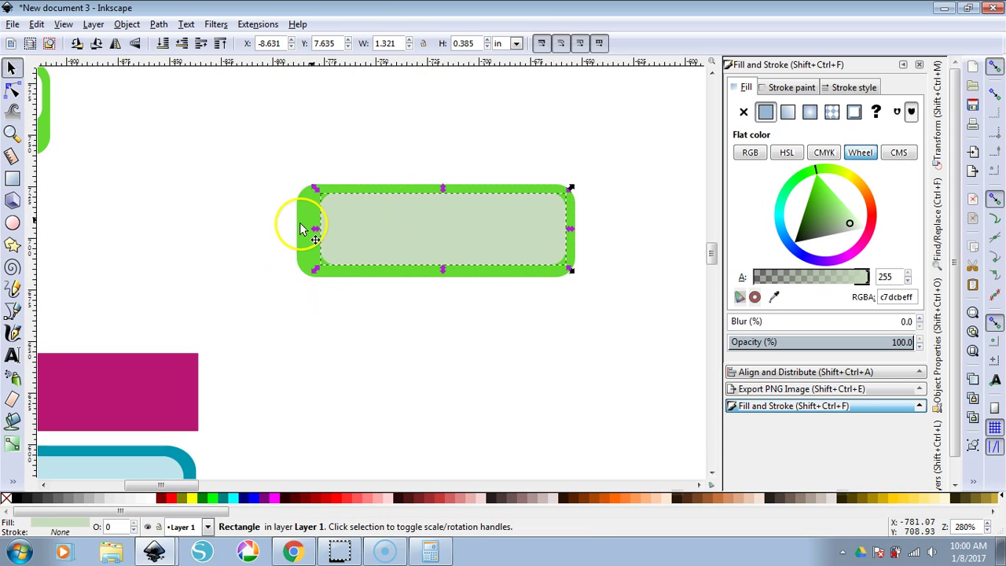
pyautogui.moveTo(308, 229); pyautogui.dragTo(344, 240)
pyautogui.click(640, 260)
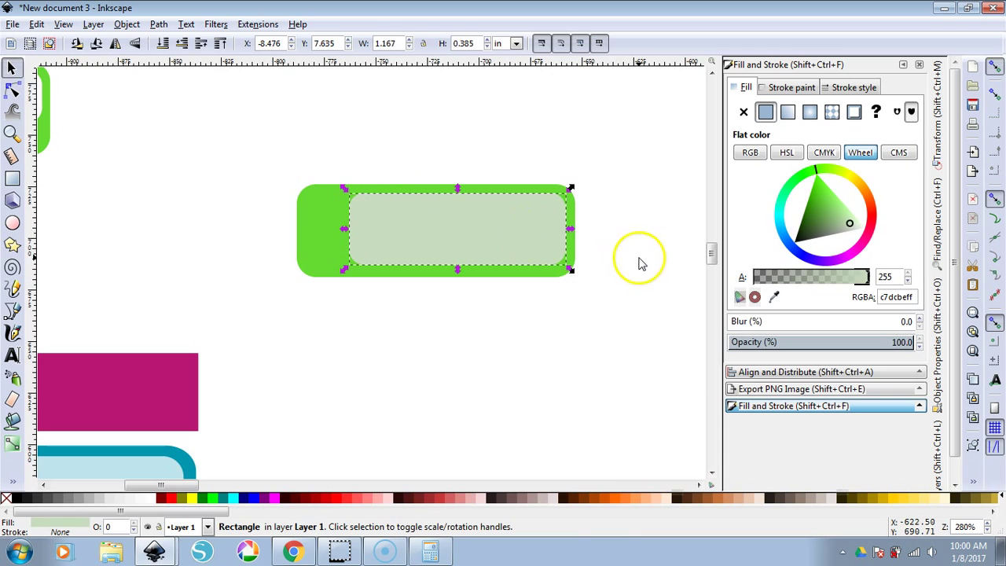
pyautogui.moveTo(460, 238); pyautogui.dragTo(462, 241)
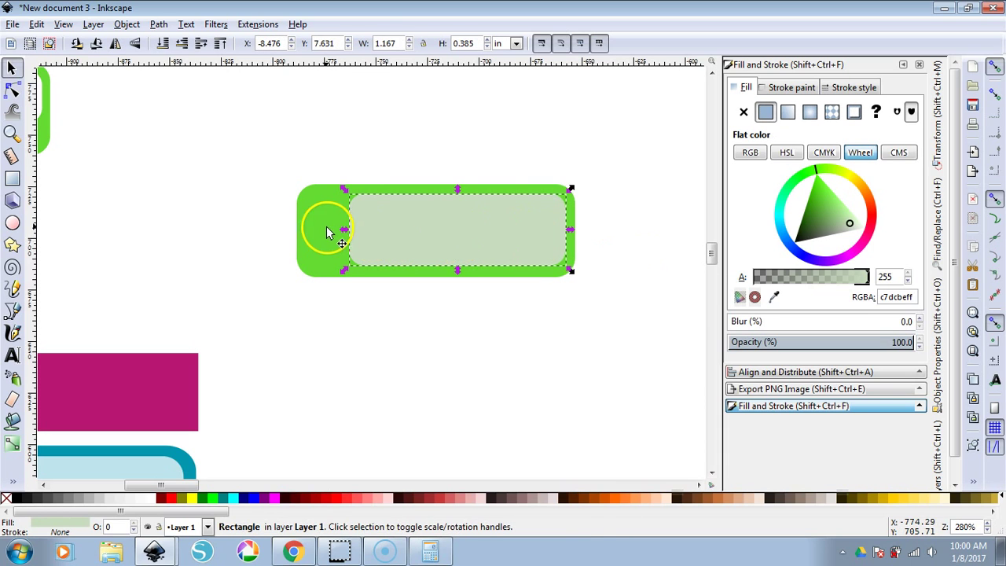
# Round the pale rectangle's corners to a vertical radius of about 9.3 px and the green base's corners to about 10.8 px.
pyautogui.press('r')
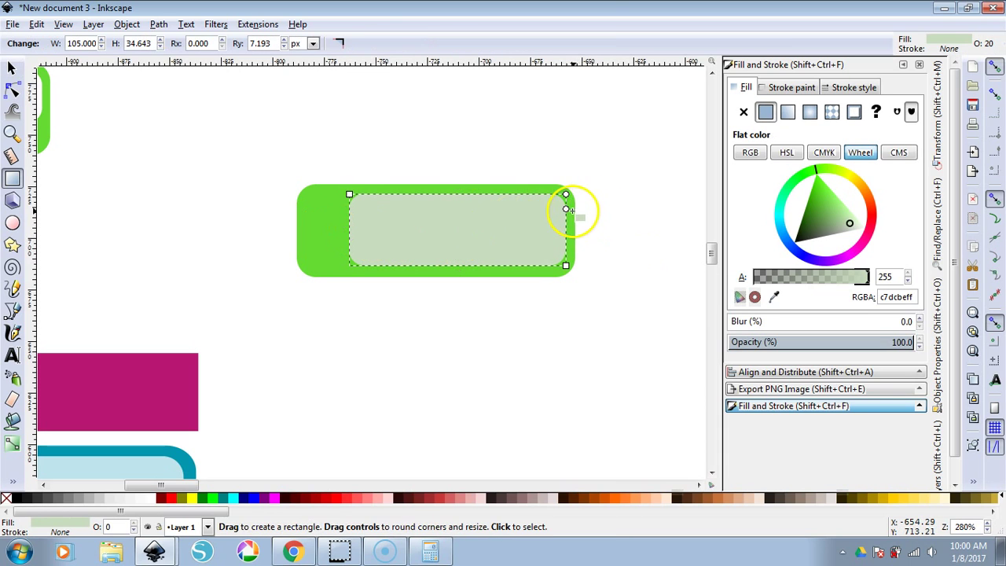
pyautogui.moveTo(566, 213); pyautogui.dragTo(566, 214)
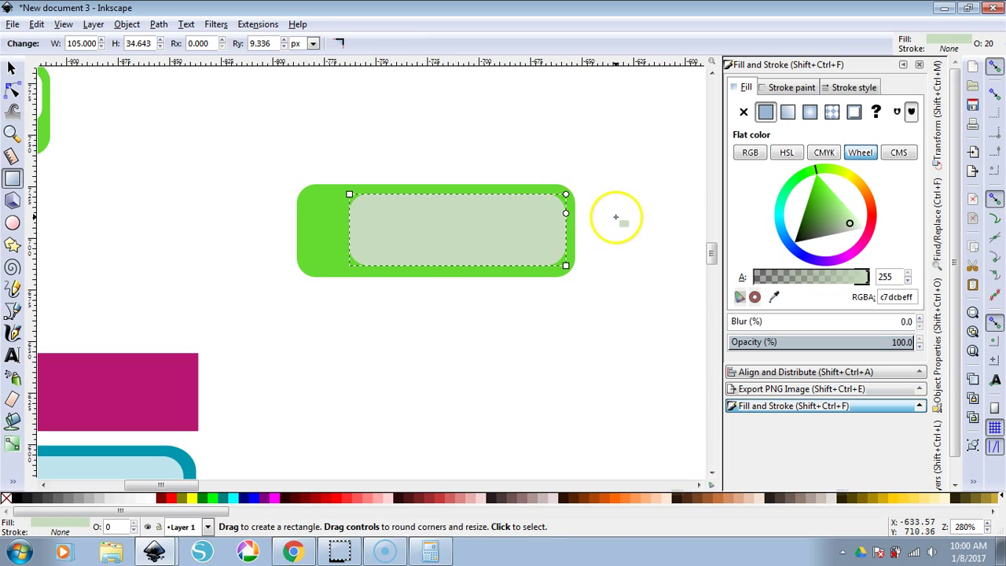
pyautogui.click(12, 69)
pyautogui.click(313, 235)
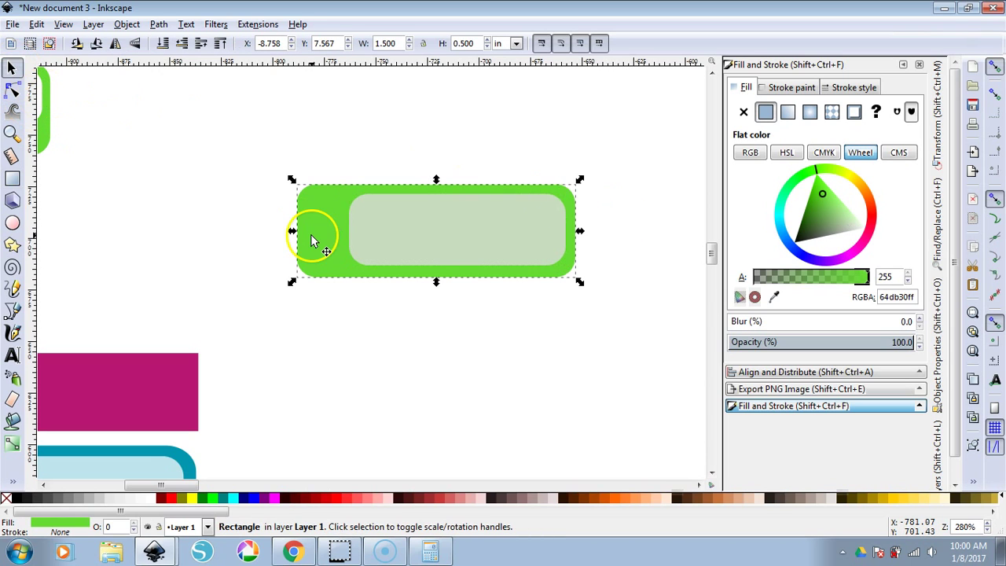
pyautogui.doubleClick(326, 231)
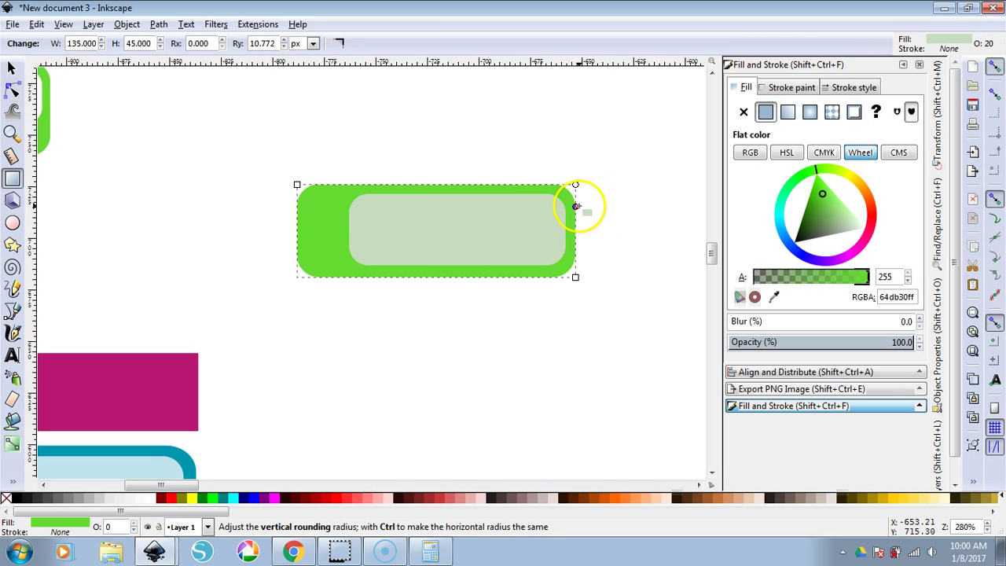
pyautogui.click(12, 68)
pyautogui.click(274, 245)
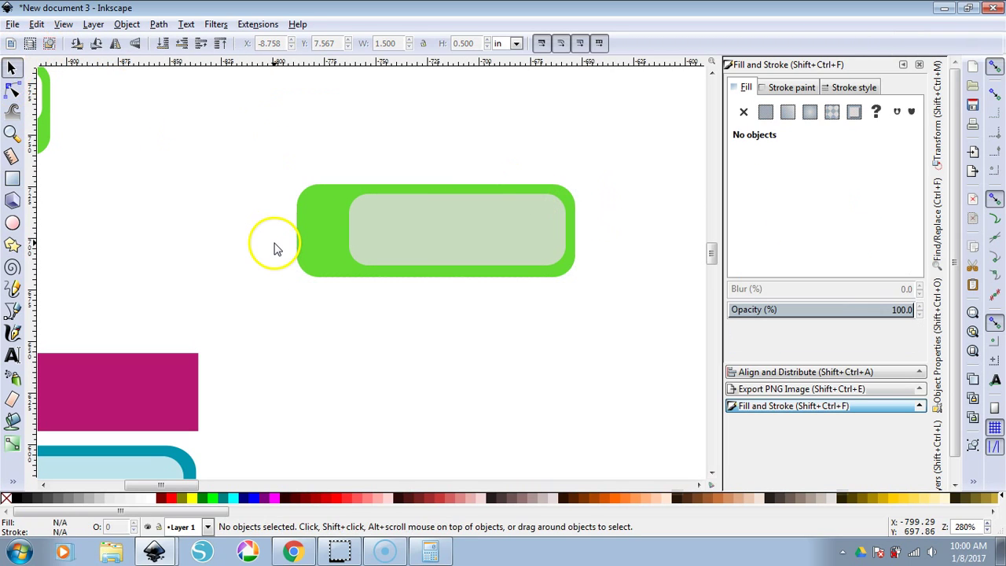
# Recolour the inner pale green rectangle to white.
pyautogui.click(437, 237)
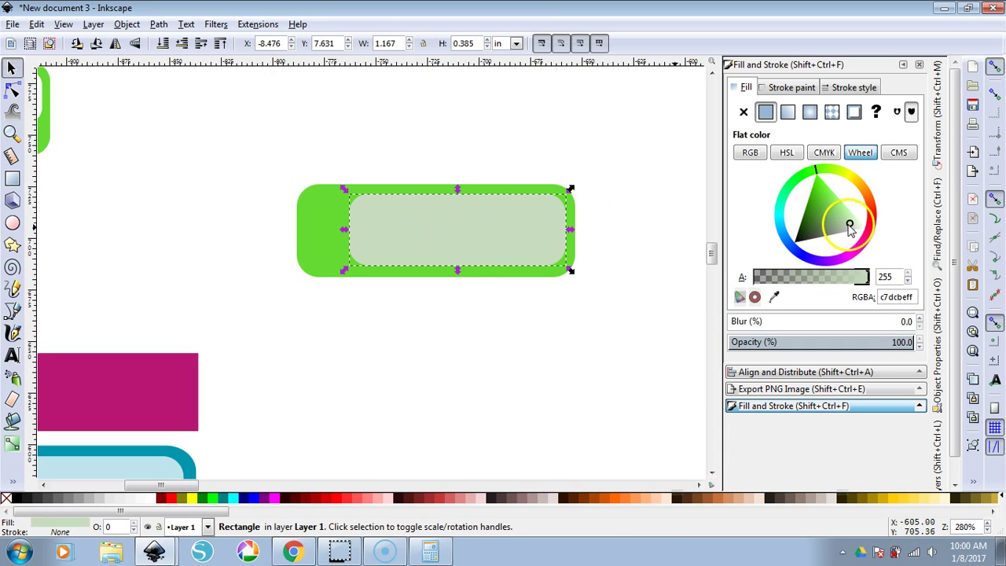
pyautogui.click(881, 240)
pyautogui.click(600, 333)
# Centre the white writing box and the green base on each other vertically, relative to the selection area.
pyautogui.moveTo(242, 140)
pyautogui.mouseDown()
pyautogui.moveTo(622, 316)
pyautogui.moveTo(637, 332)
pyautogui.mouseUp()
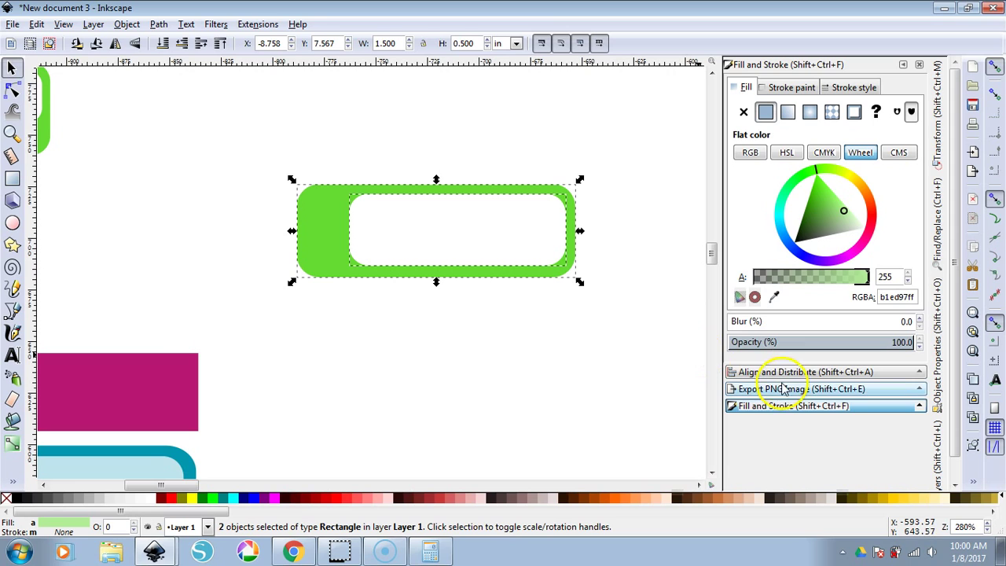
pyautogui.click(618, 404)
pyautogui.click(326, 230)
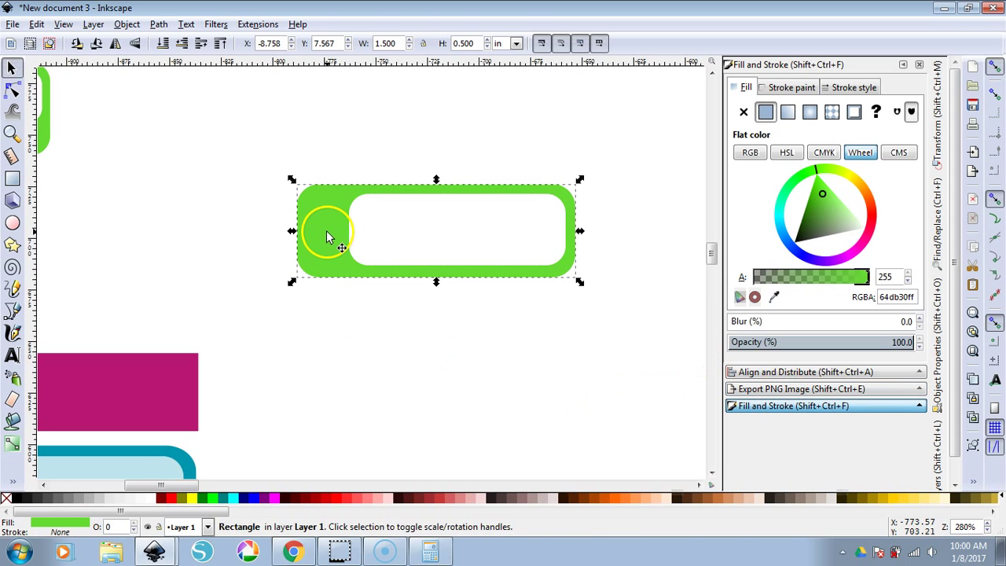
pyautogui.keyDown('shift'); pyautogui.click(397, 233); pyautogui.keyUp('shift')
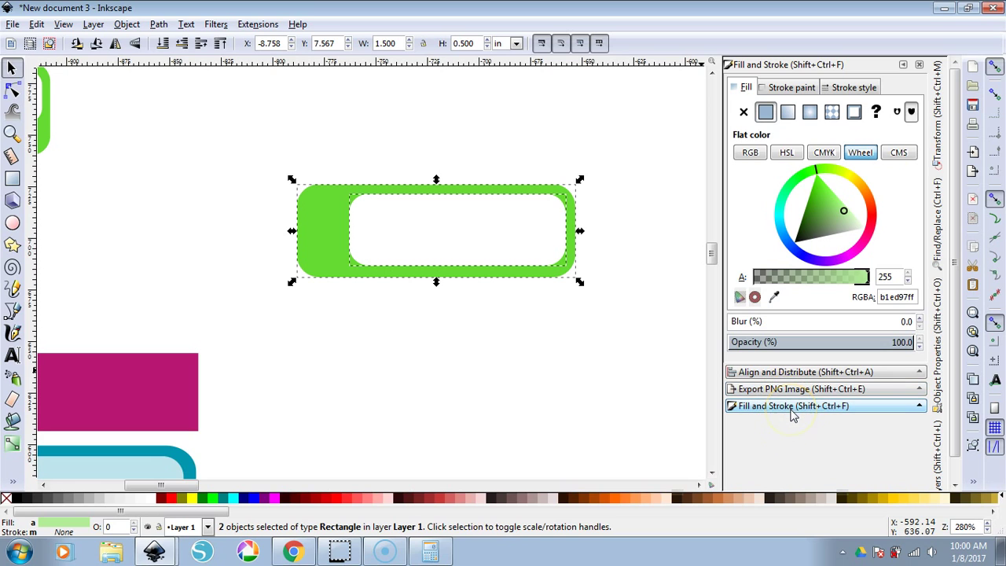
pyautogui.click(779, 372)
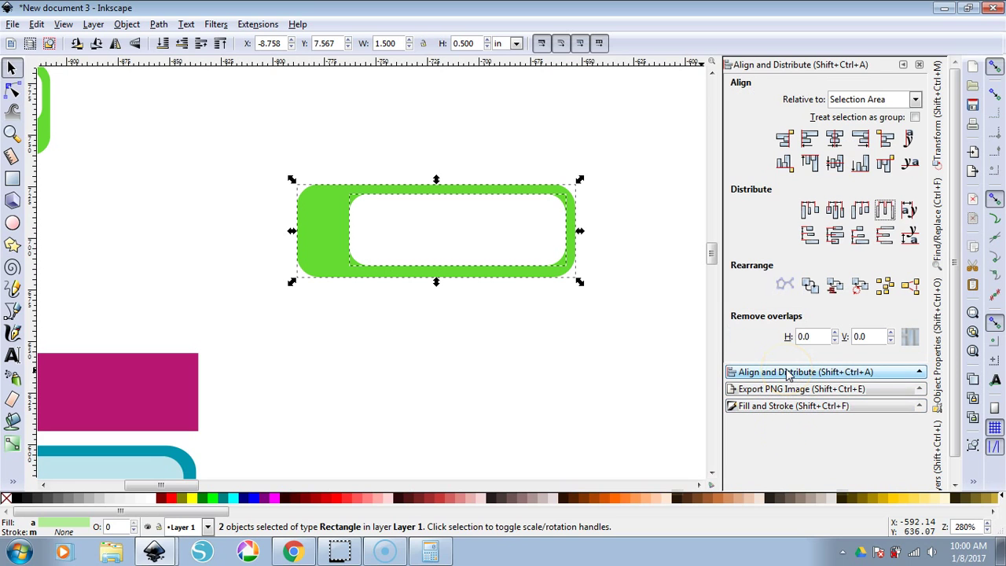
pyautogui.click(835, 163)
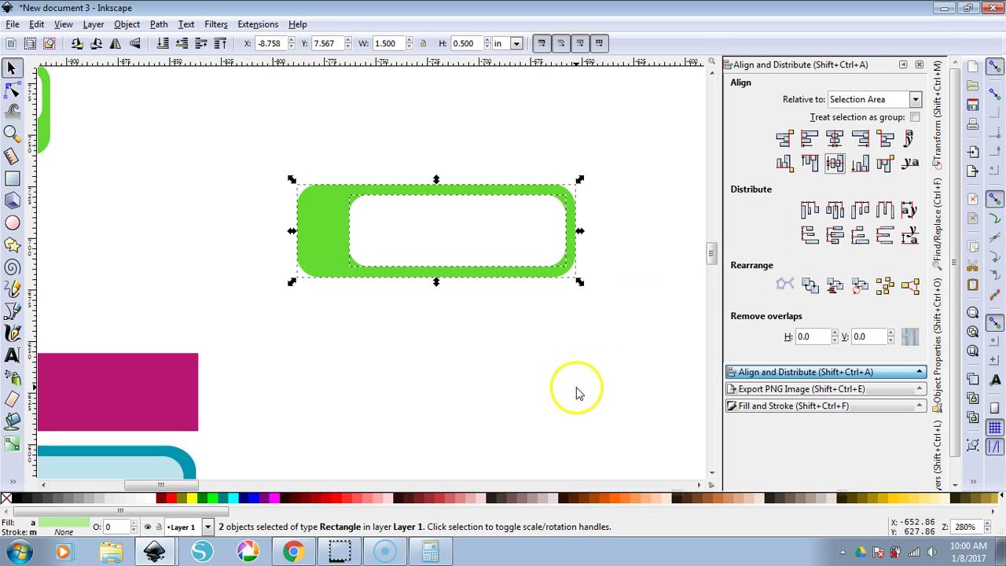
pyautogui.click(503, 376)
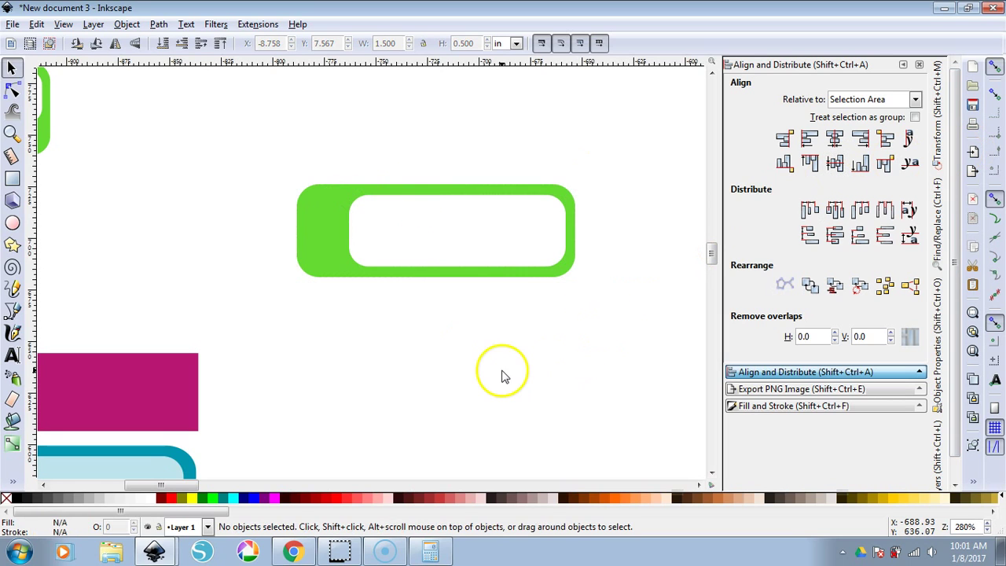
pyautogui.moveTo(252, 153); pyautogui.dragTo(671, 335)
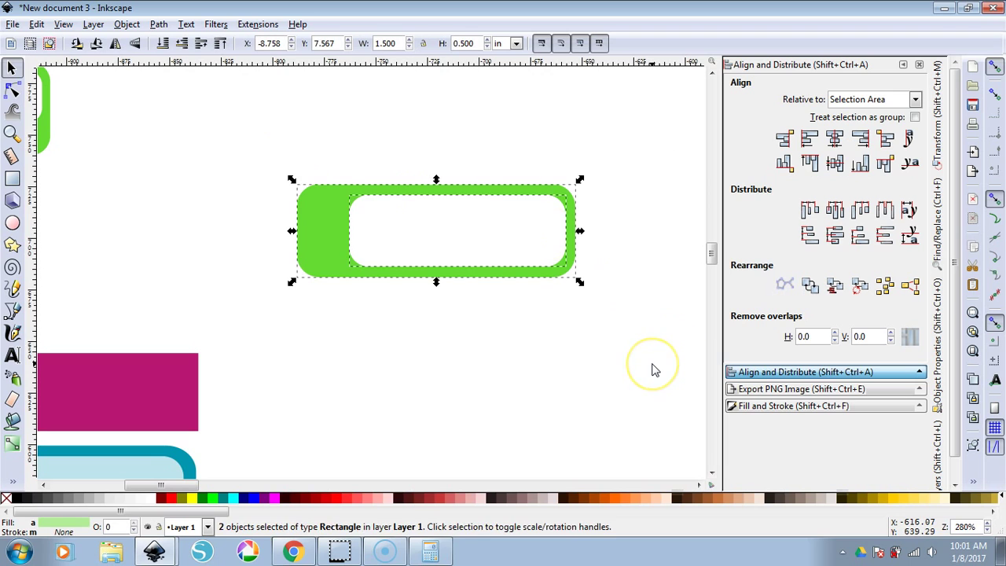
pyautogui.hotkey('ctrl', 'g')
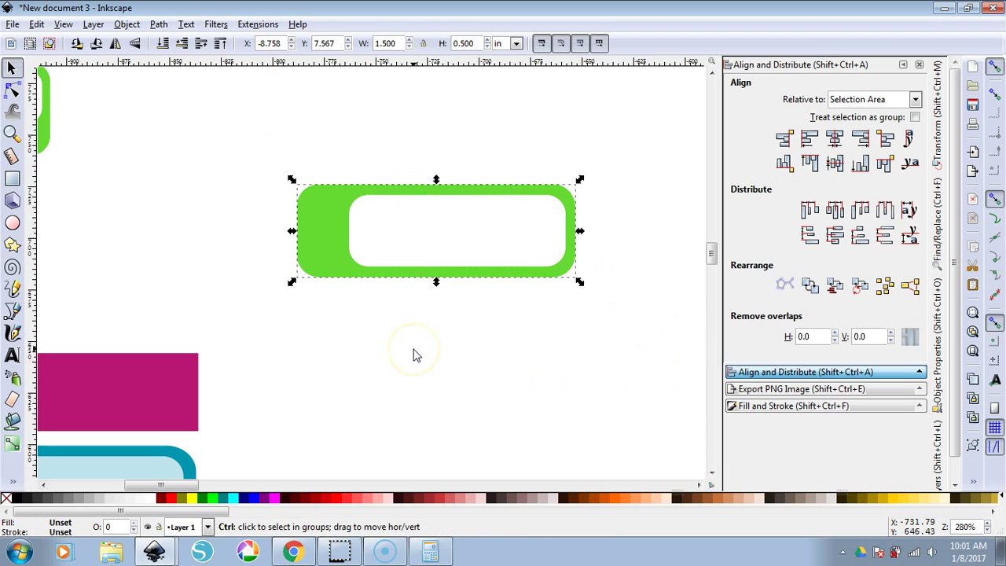
pyautogui.hotkey('ctrl', 'shift', 'g')
pyautogui.press('Escape')
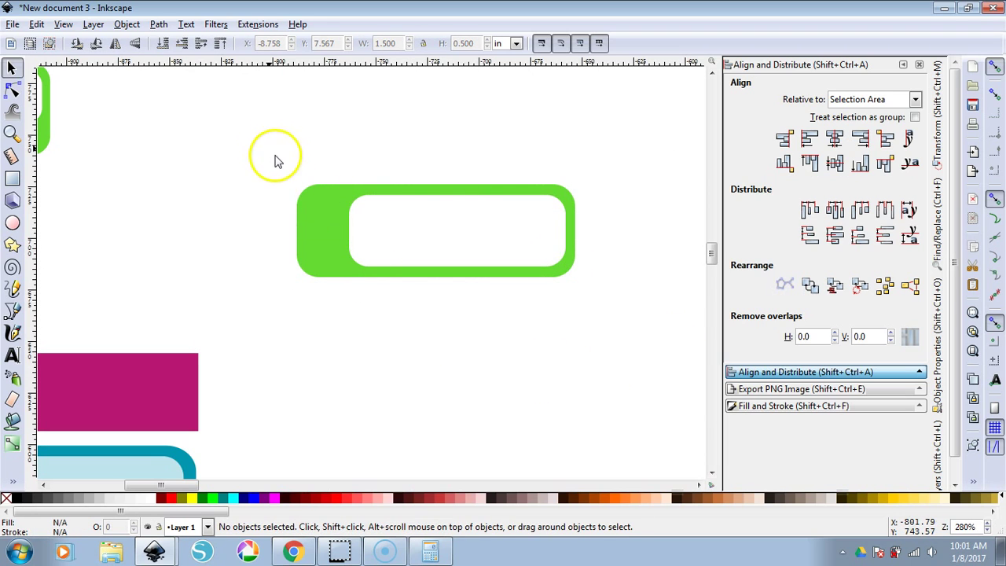
# Paste a copy of the green side-band label below the original and recolour the copy's base to orange (db5930ff).
pyautogui.moveTo(276, 157); pyautogui.dragTo(649, 318)
pyautogui.hotkey('ctrl', 'c')
pyautogui.hotkey('ctrl', 'v')
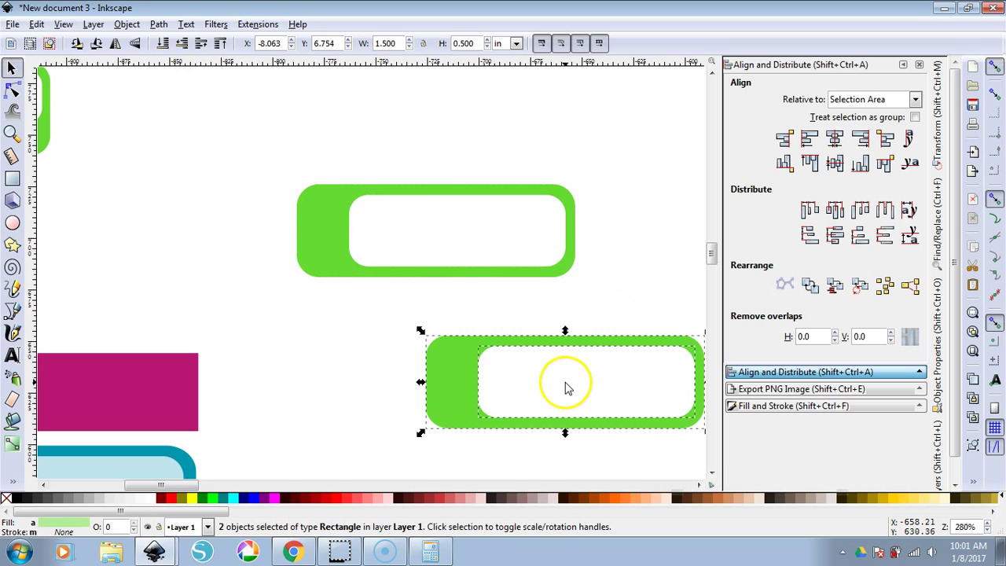
pyautogui.click(799, 405)
pyautogui.click(624, 461)
pyautogui.click(440, 391)
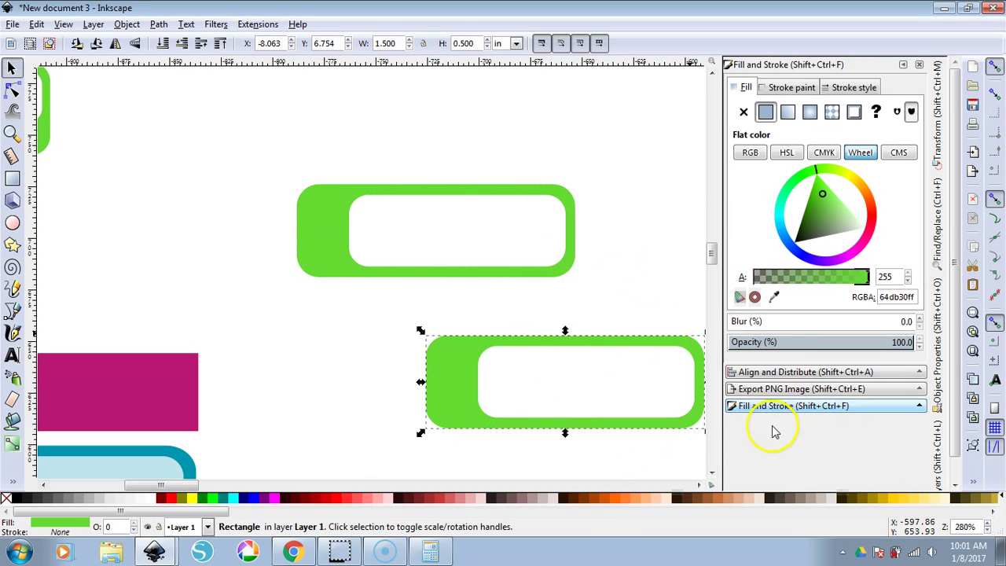
pyautogui.click(875, 208)
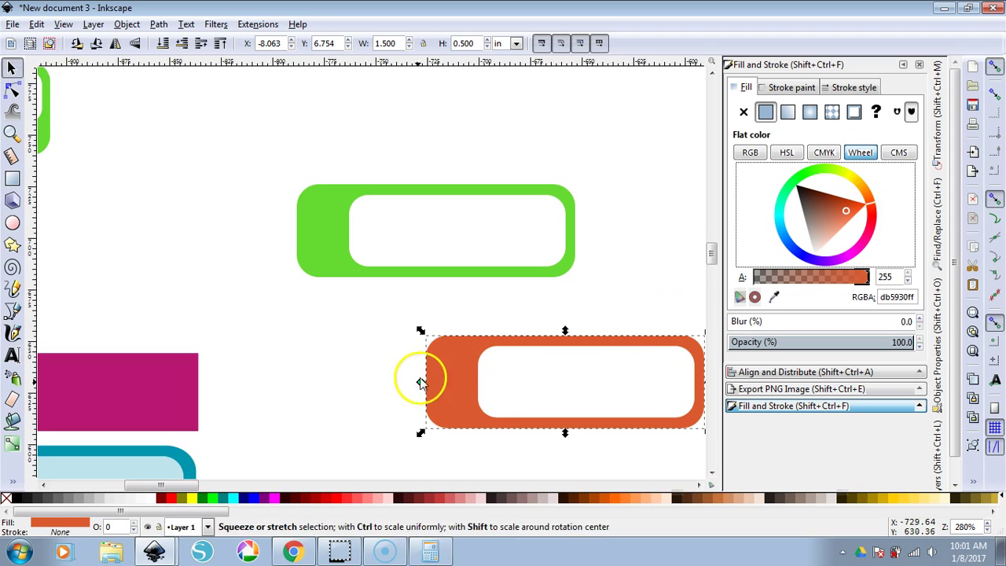
# Paste another copy of the green side-band label below the orange one and recolour its base to purple.
pyautogui.scroll(-5, 431, 377)
pyautogui.hotkey('ctrl', 'v')
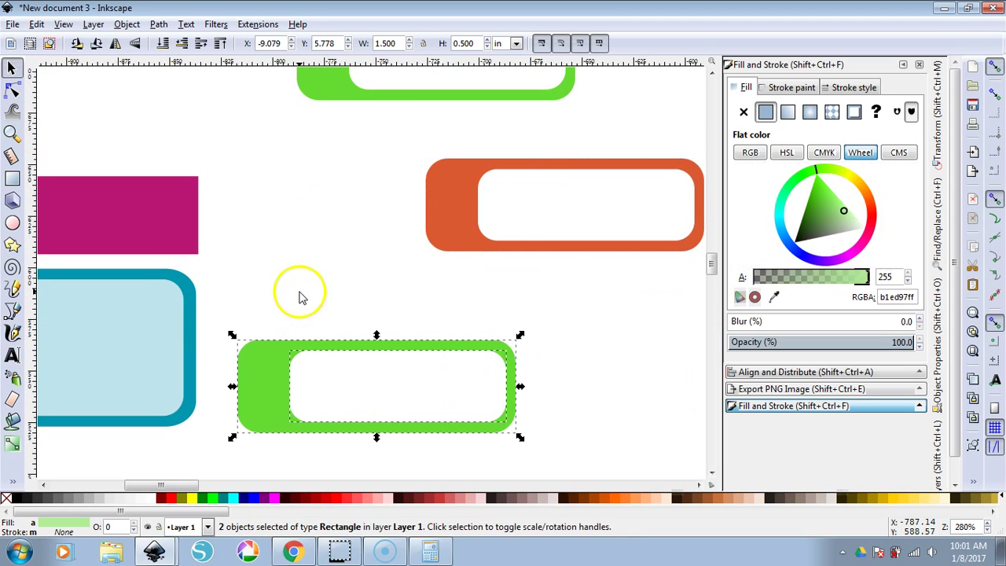
pyautogui.click(363, 341)
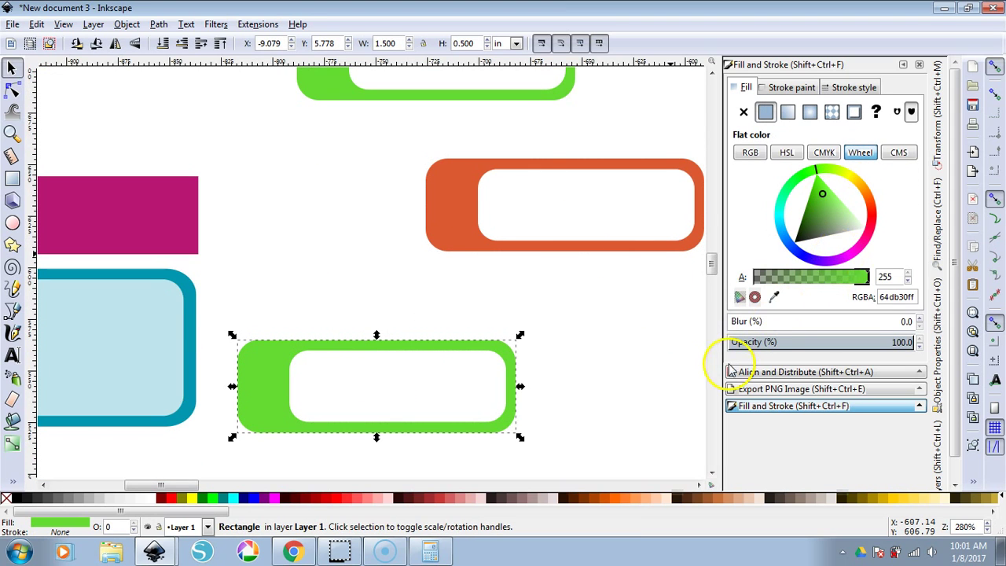
pyautogui.click(845, 268)
pyautogui.click(632, 394)
pyautogui.scroll(-2, 631, 390)
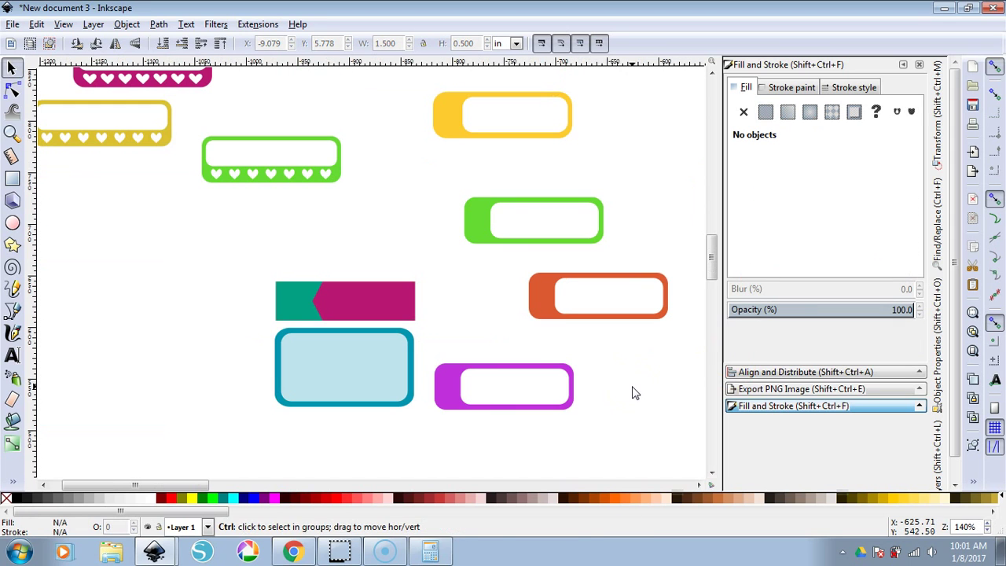
# Move the green, orange and purple side-band labels beyond the magenta banner, and the yellow one to about X -14.476, Y 6.749 in.
pyautogui.moveTo(427, 164); pyautogui.dragTo(700, 455)
pyautogui.moveTo(604, 304); pyautogui.dragTo(193, 305)
pyautogui.click(555, 240)
pyautogui.moveTo(499, 117); pyautogui.dragTo(212, 307)
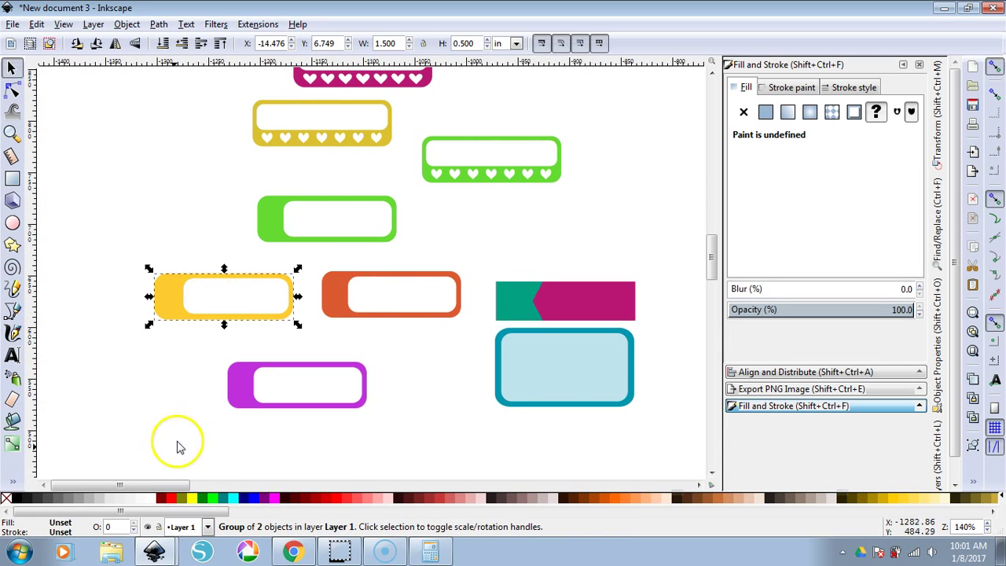
# Move the blue box label into the empty space beyond the heart labels, at about X -9.285, Y 7.913 in.
pyautogui.moveTo(167, 487); pyautogui.dragTo(249, 487)
pyautogui.click(376, 297)
pyautogui.click(202, 382)
pyautogui.moveTo(202, 382); pyautogui.dragTo(356, 189)
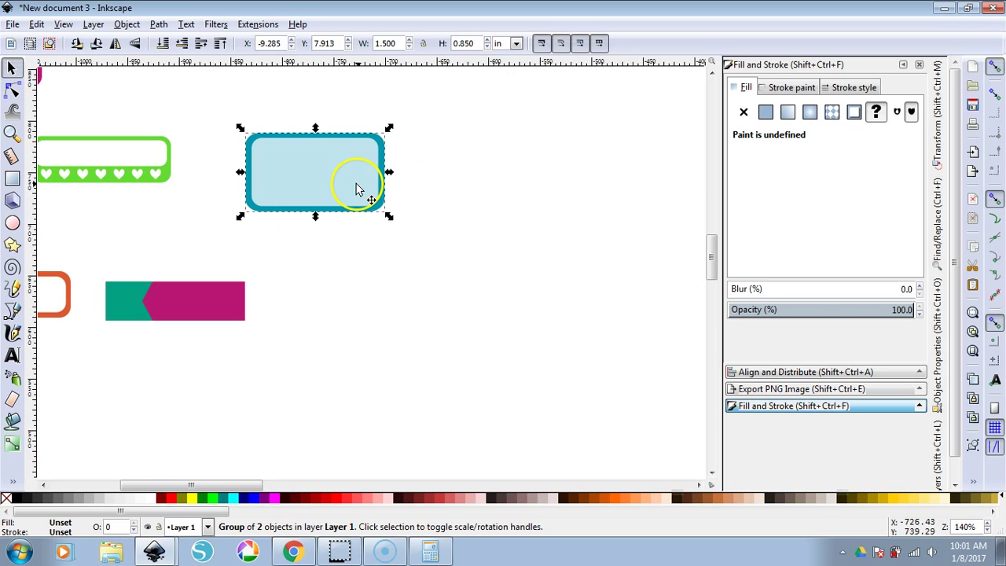
pyautogui.click(333, 254)
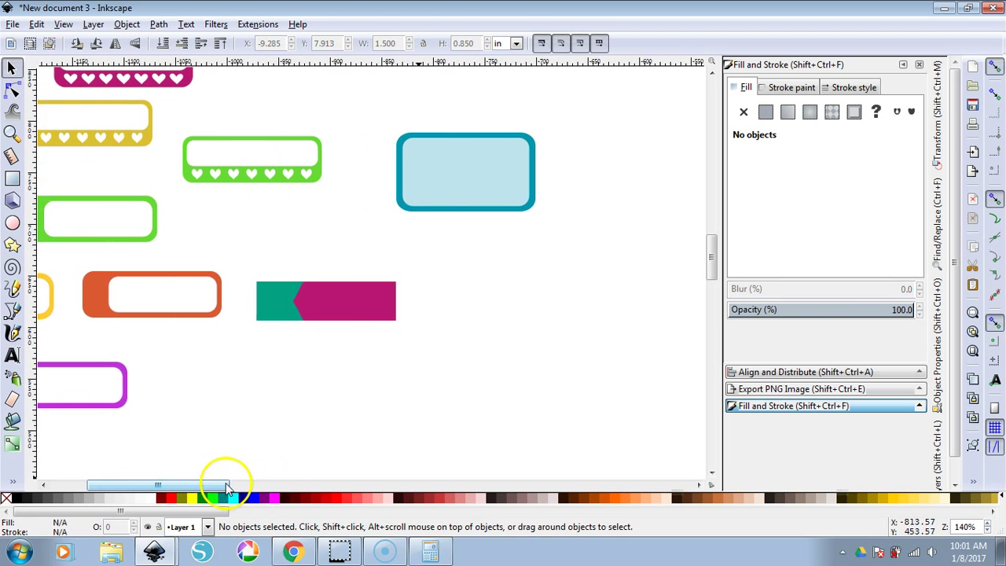
# Duplicate the orange side-band label and place the copy beside the blue box at about X -7.369, Y 8.202 in.
pyautogui.click(101, 290)
pyautogui.hotkey('ctrl', 'c')
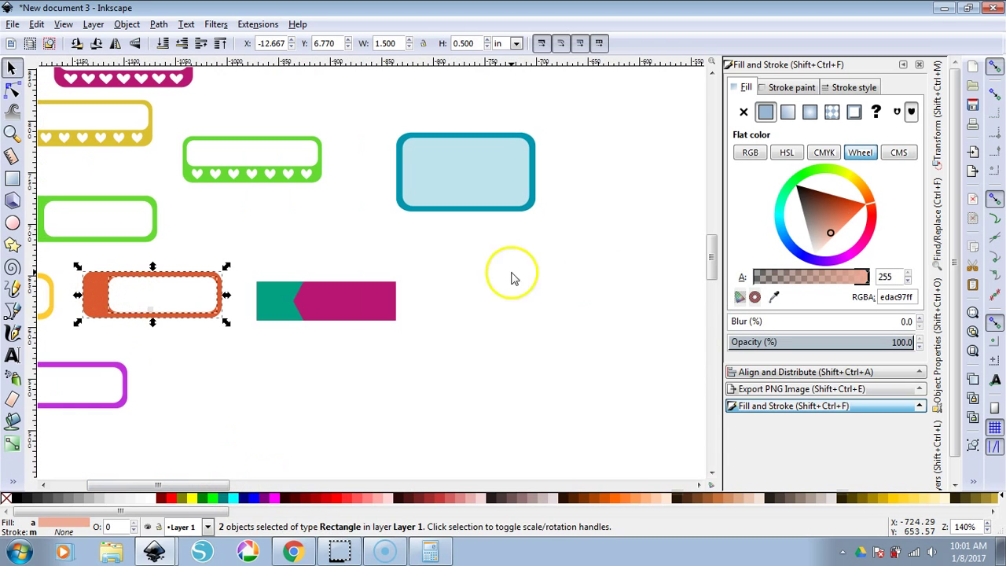
pyautogui.hotkey('ctrl', 'v')
pyautogui.moveTo(175, 485); pyautogui.dragTo(238, 485)
pyautogui.moveTo(312, 238); pyautogui.dragTo(359, 168)
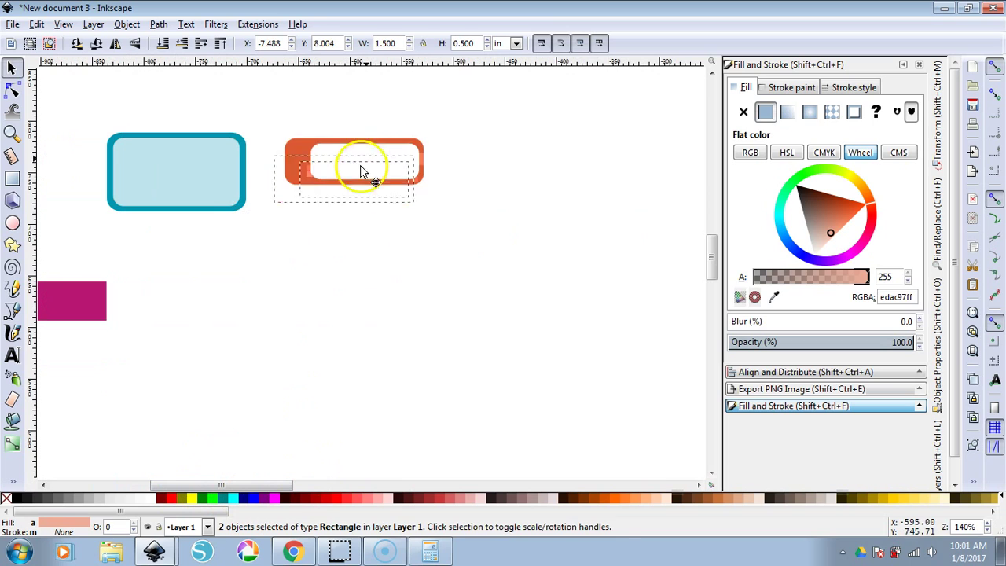
pyautogui.click(388, 252)
# Set the height of the copied label's orange base to 0.85 in, the same as the blue box.
pyautogui.scroll(3, 388, 251)
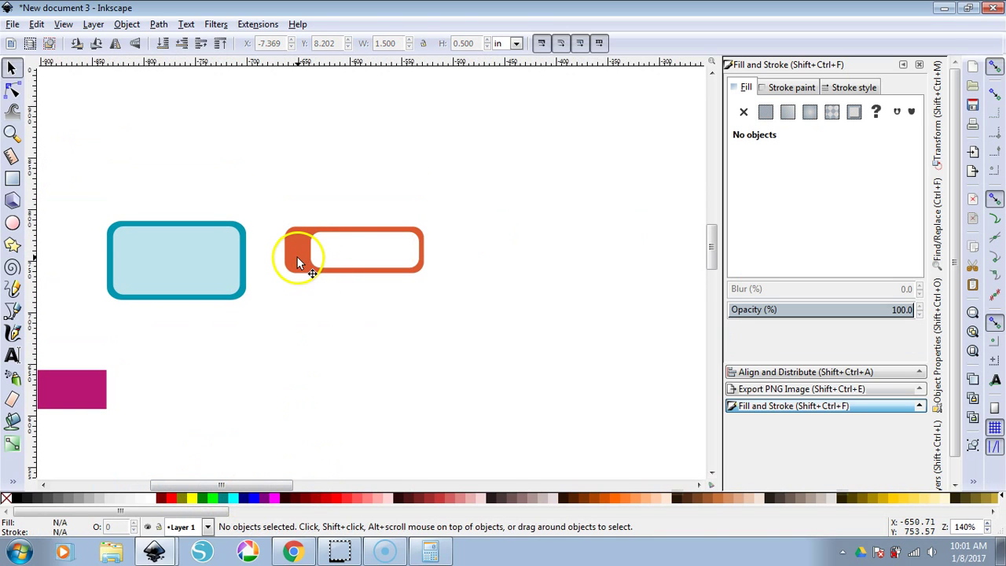
pyautogui.scroll(1, 298, 263)
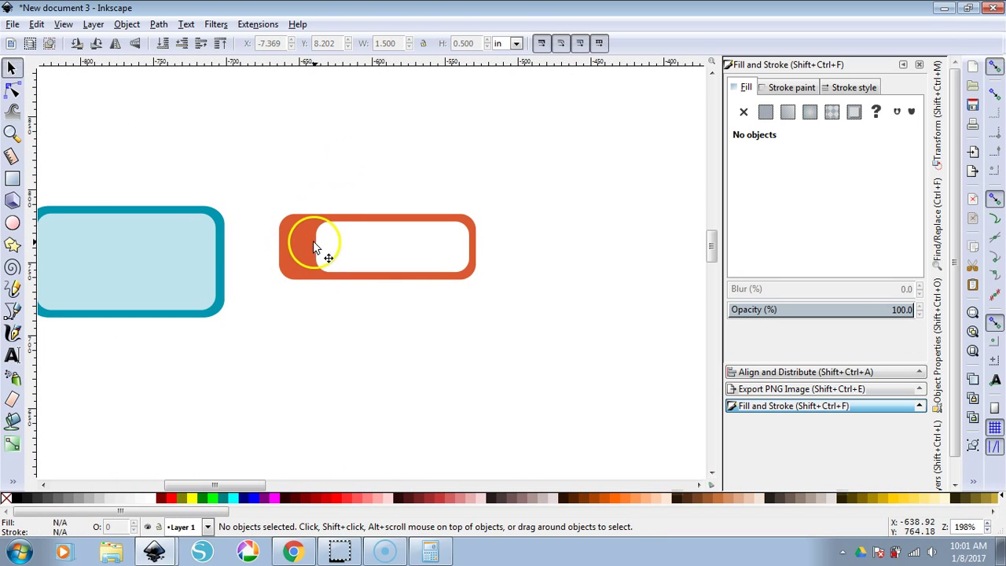
pyautogui.click(307, 246)
pyautogui.click(157, 264)
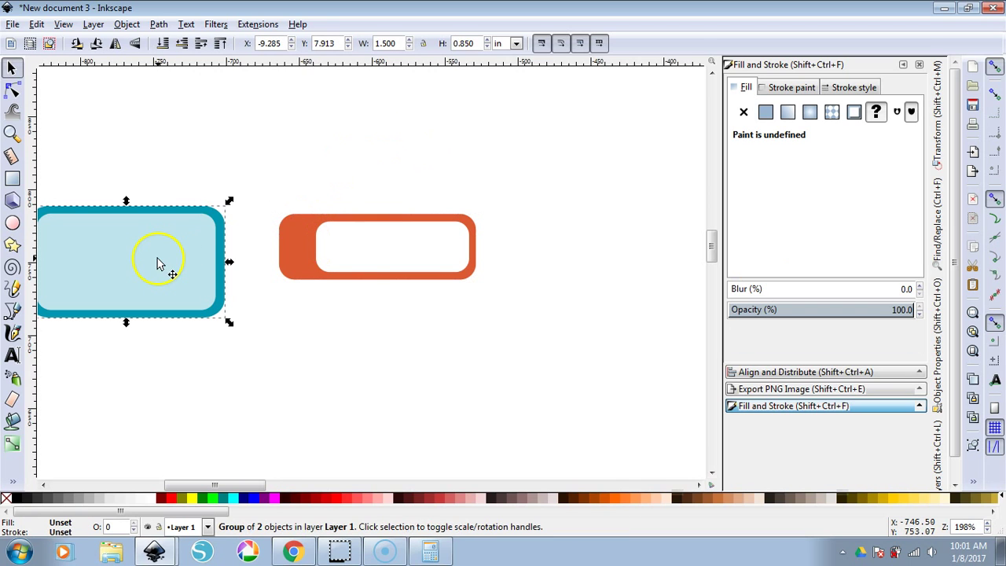
pyautogui.click(290, 235)
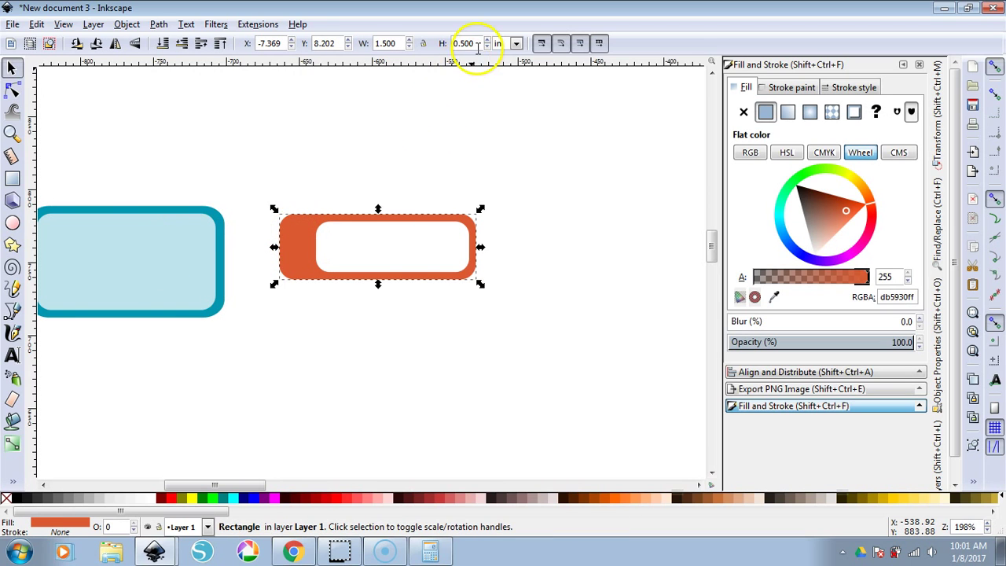
pyautogui.write('85')
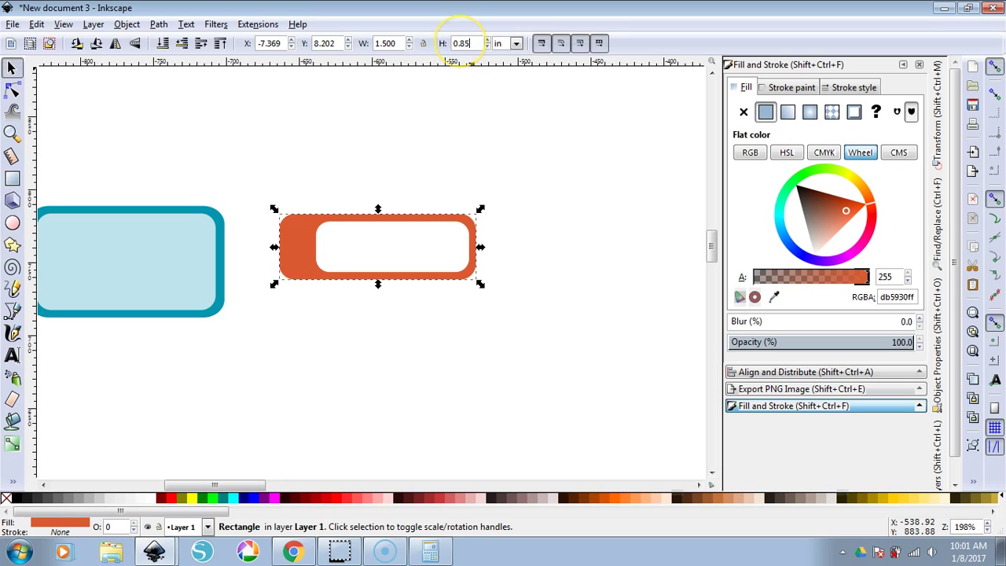
pyautogui.press('Return')
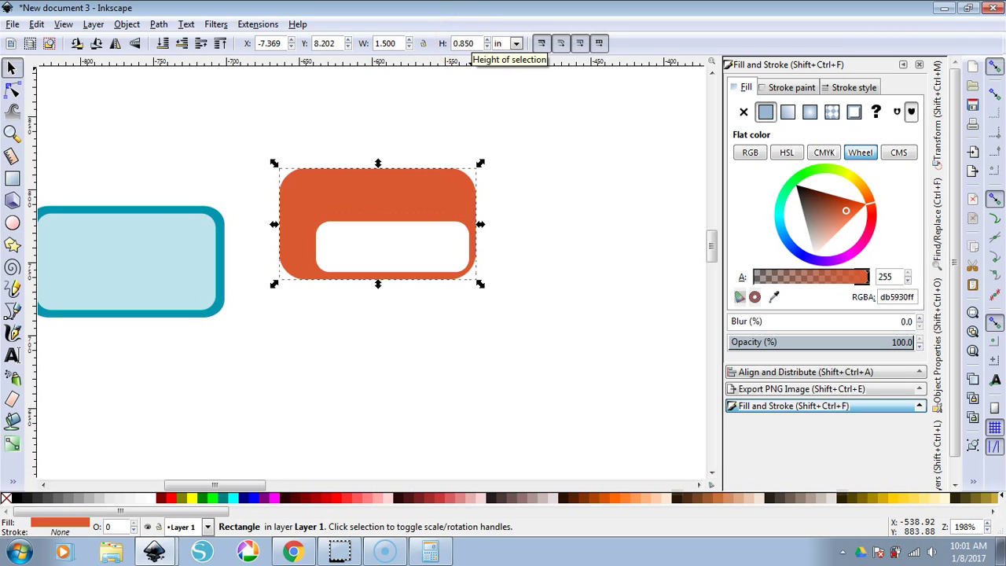
# Enlarge the white writing box to about 1.369 by 0.710 in and place it inside the orange base with an even border.
pyautogui.click(401, 259)
pyautogui.press('r')
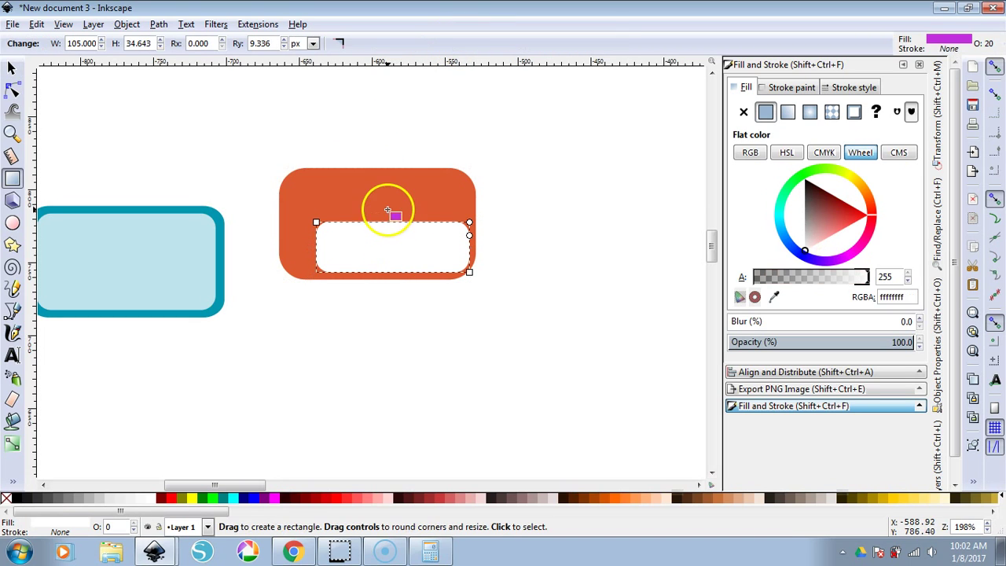
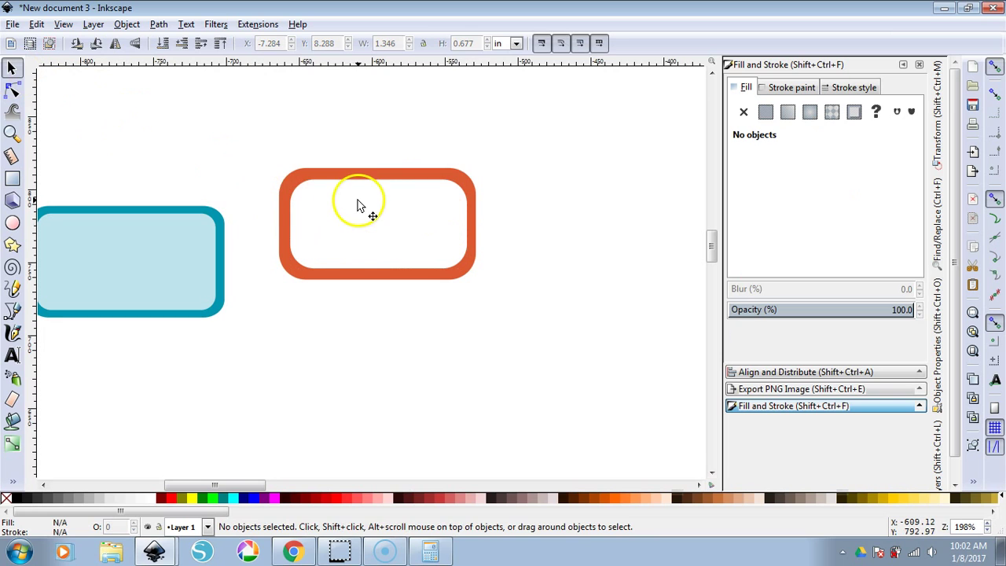
pyautogui.click(17, 67)
pyautogui.click(336, 213)
pyautogui.moveTo(468, 271); pyautogui.dragTo(472, 277)
pyautogui.click(488, 306)
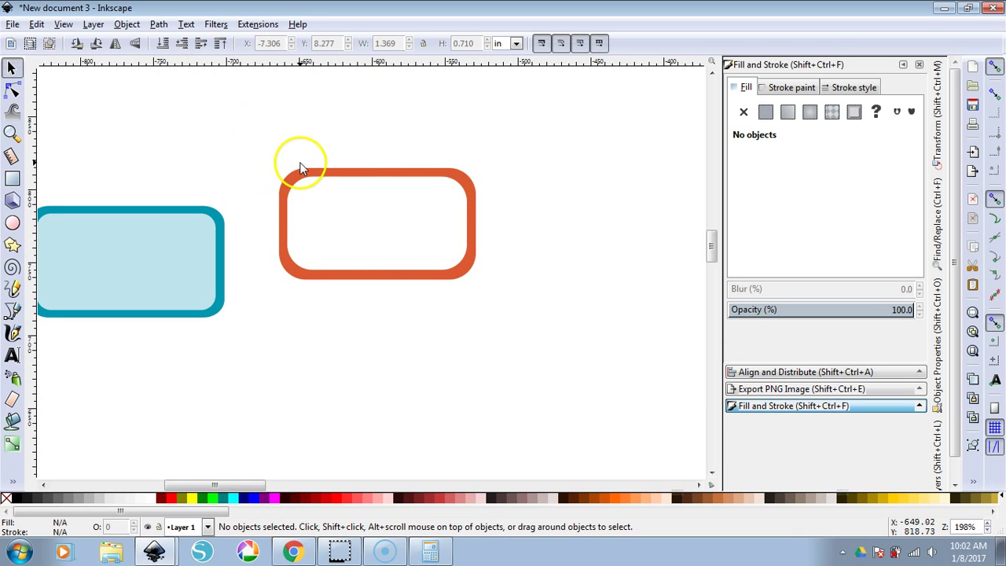
pyautogui.press('F4')
pyautogui.click(310, 191)
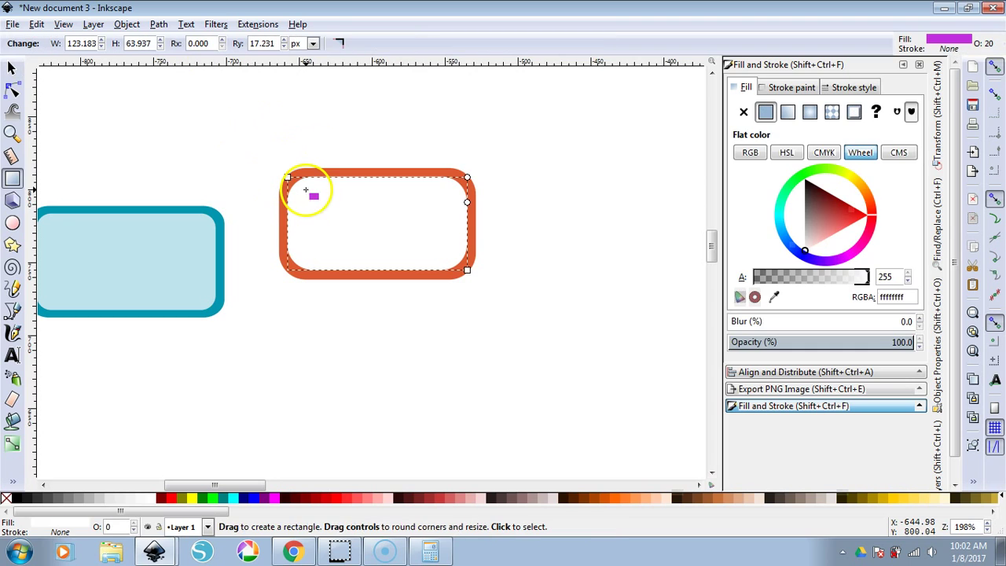
pyautogui.click(466, 183)
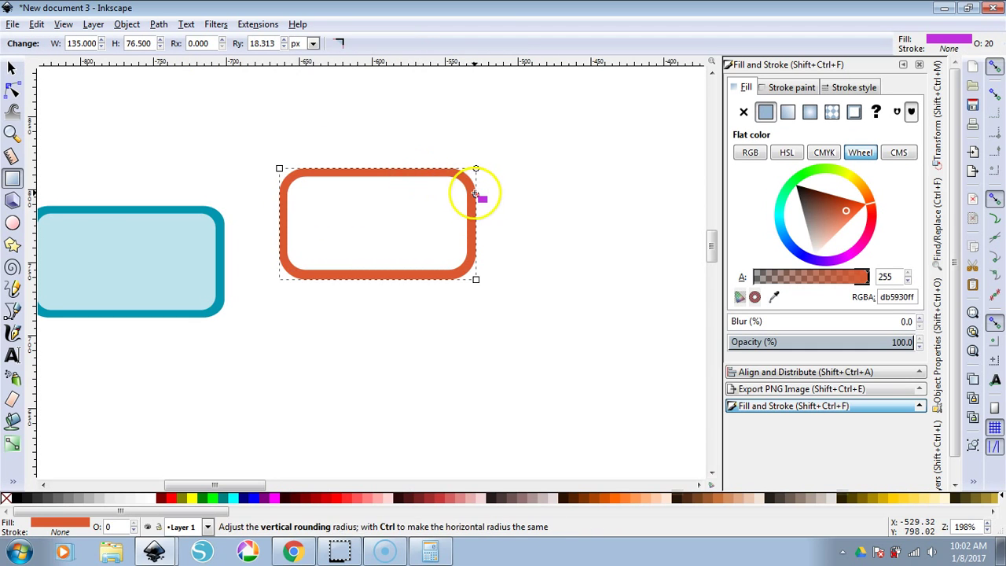
pyautogui.moveTo(468, 184); pyautogui.dragTo(475, 194)
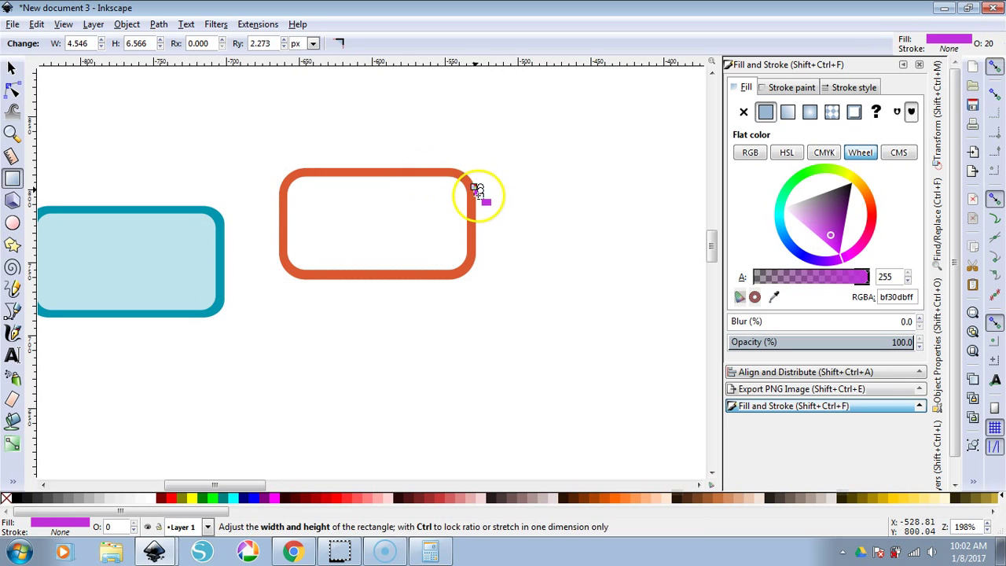
pyautogui.hotkey('ctrl', 'z')
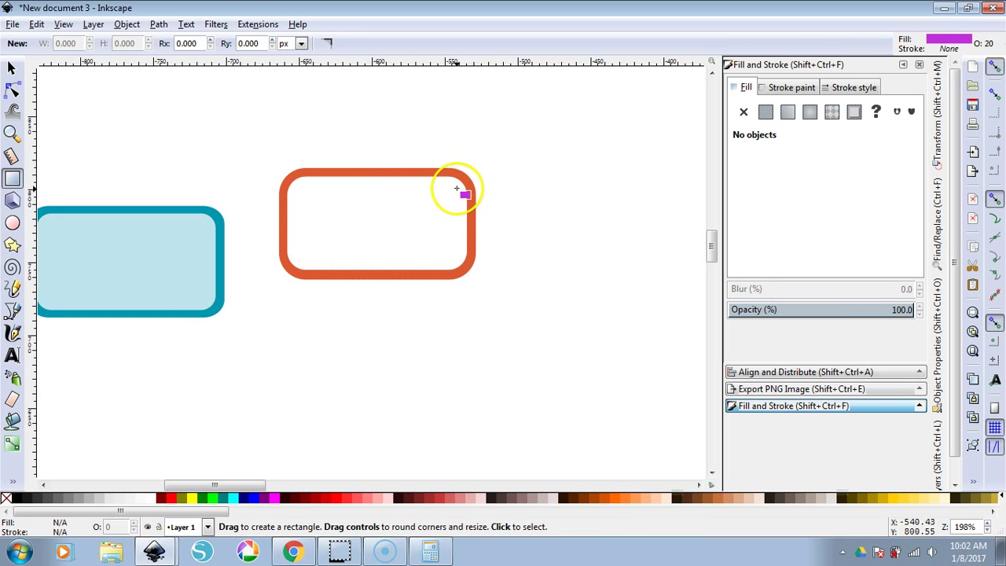
# Reduce the orange base's vertical corner radius to about 16.8 px.
pyautogui.click(11, 68)
pyautogui.click(387, 173)
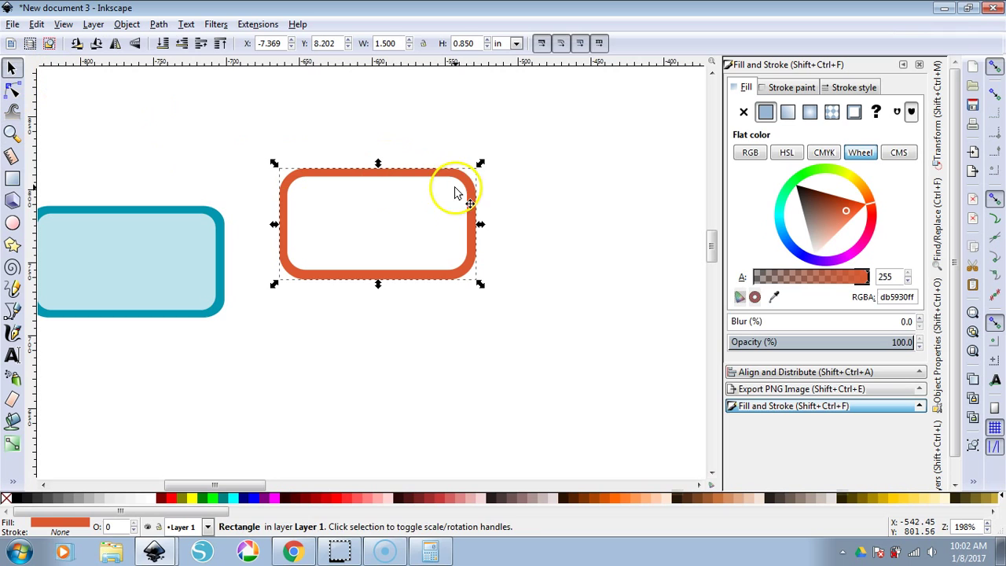
pyautogui.press('r')
pyautogui.moveTo(475, 195); pyautogui.dragTo(476, 192)
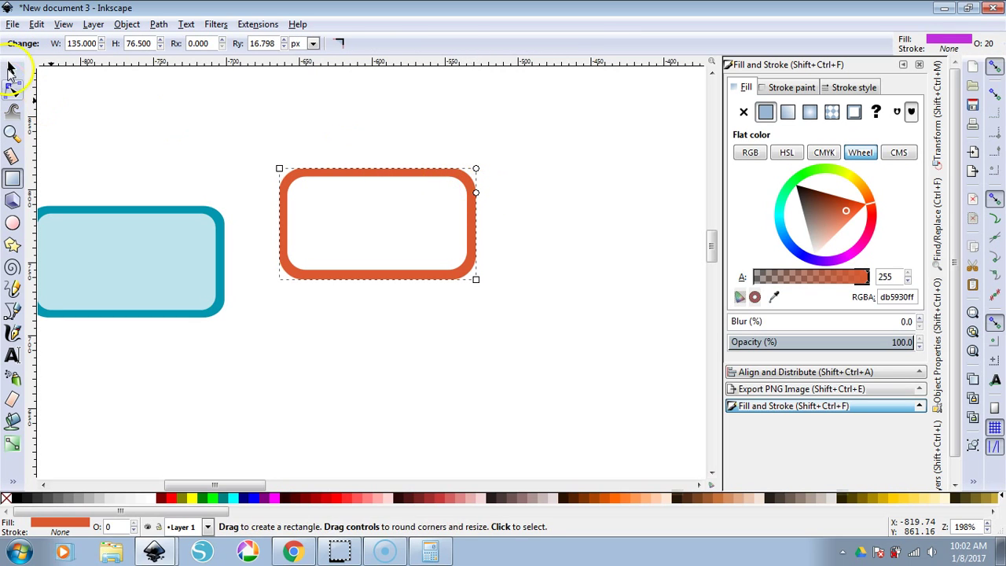
# Centre the white writing box horizontally on the orange base.
pyautogui.click(11, 70)
pyautogui.click(231, 135)
pyautogui.moveTo(232, 131); pyautogui.dragTo(496, 330)
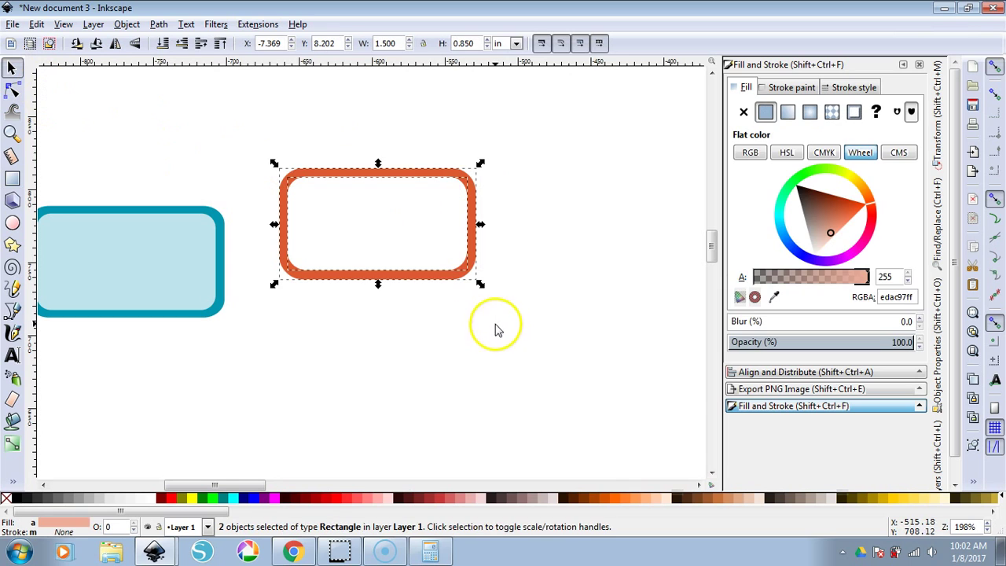
pyautogui.click(767, 376)
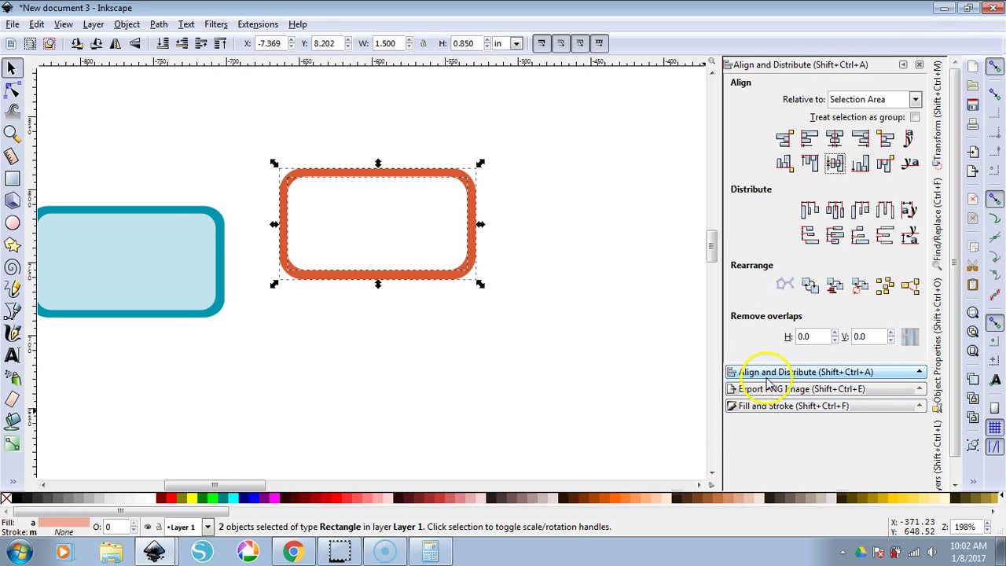
pyautogui.click(836, 141)
pyautogui.click(582, 307)
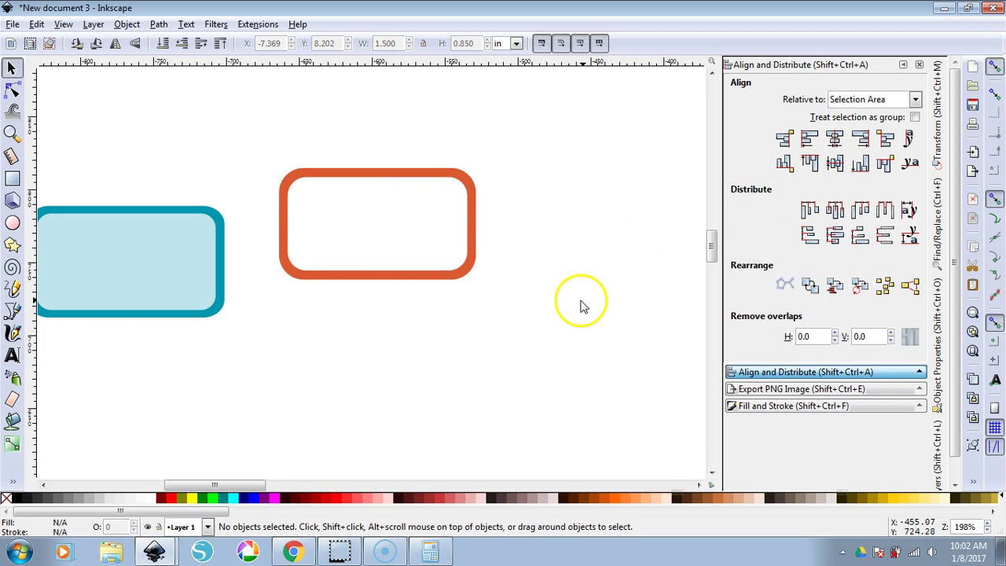
# Ungroup the blue sample box and select its light inner box to check its opacity.
pyautogui.click(170, 262)
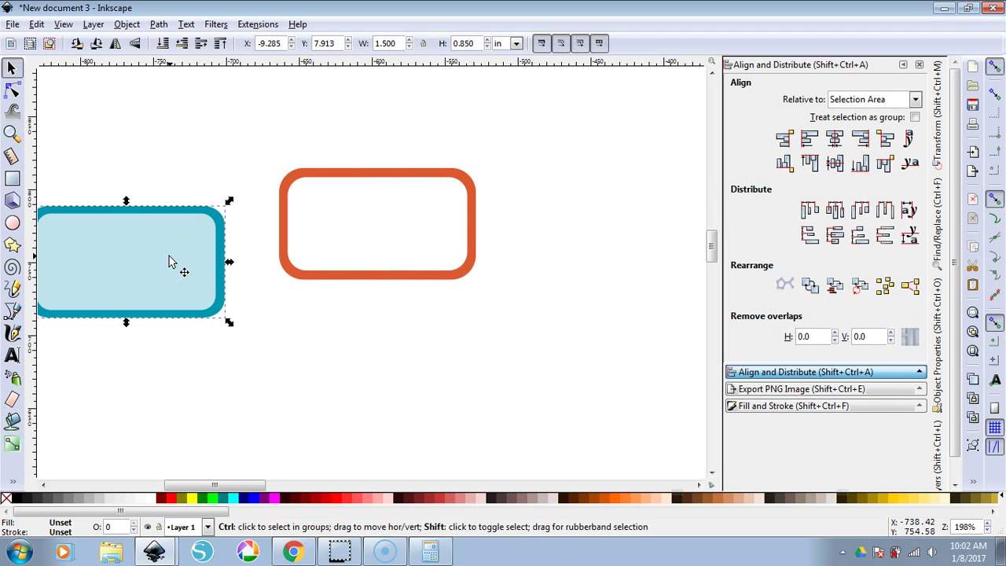
pyautogui.hotkey('ctrl', 'shift', 'g')
pyautogui.click(174, 269)
pyautogui.click(181, 164)
pyautogui.moveTo(189, 281)
pyautogui.mouseDown()
pyautogui.moveTo(209, 298)
pyautogui.moveTo(189, 278)
pyautogui.mouseUp()
pyautogui.click(433, 335)
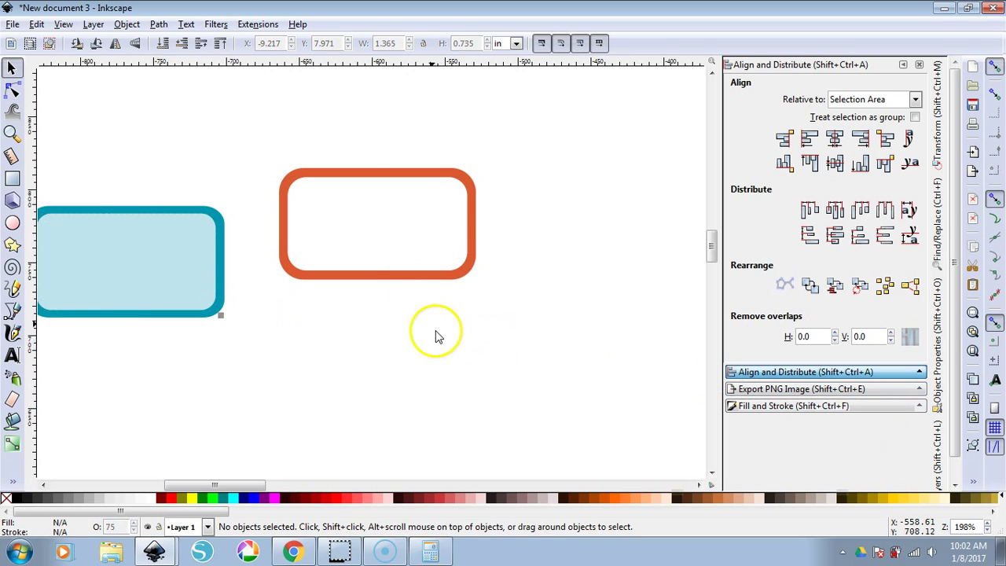
# Set the opacity of the white writing box in the orange label to 53.2%.
pyautogui.click(385, 253)
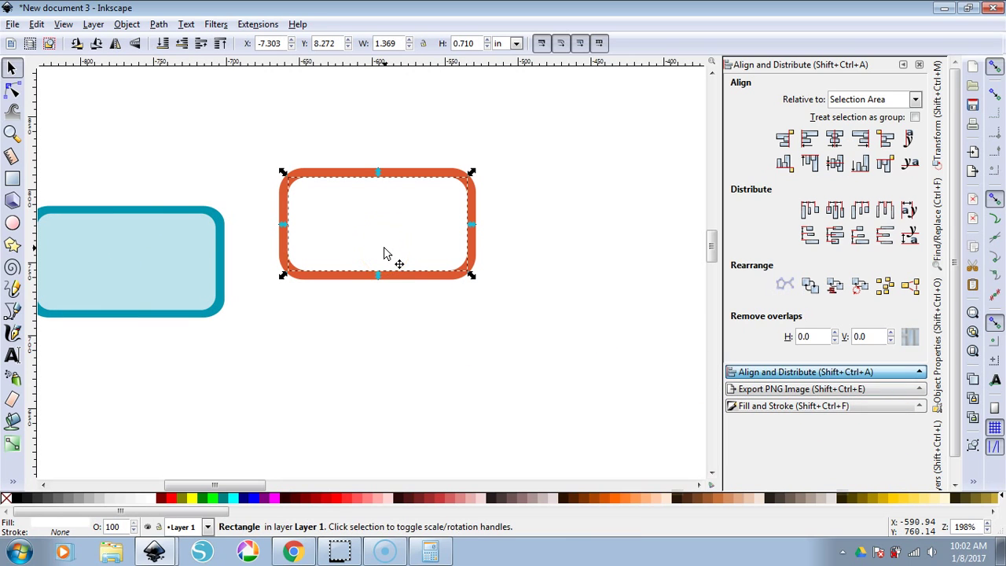
pyautogui.click(805, 407)
pyautogui.click(859, 343)
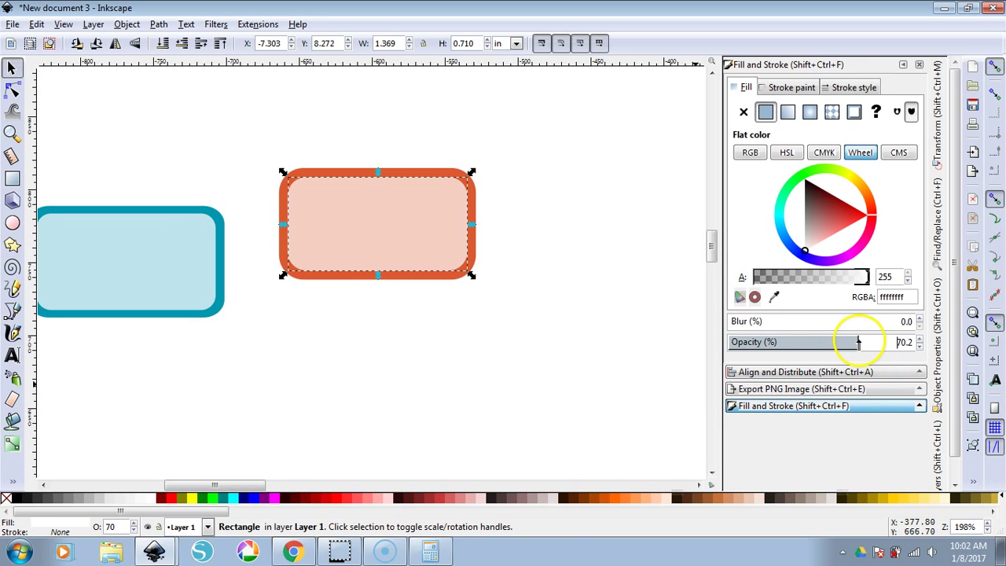
pyautogui.click(806, 342)
pyautogui.click(881, 342)
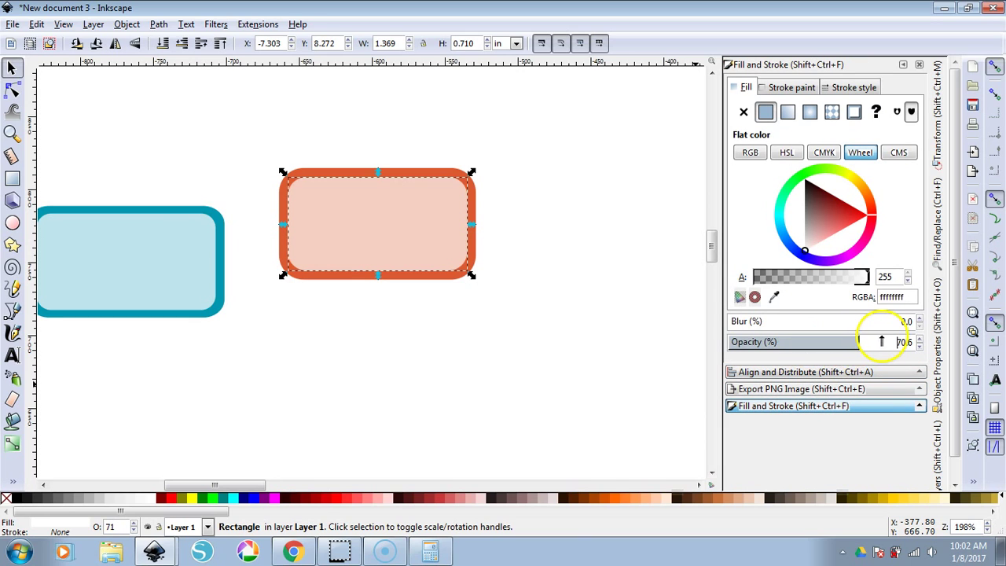
pyautogui.click(827, 343)
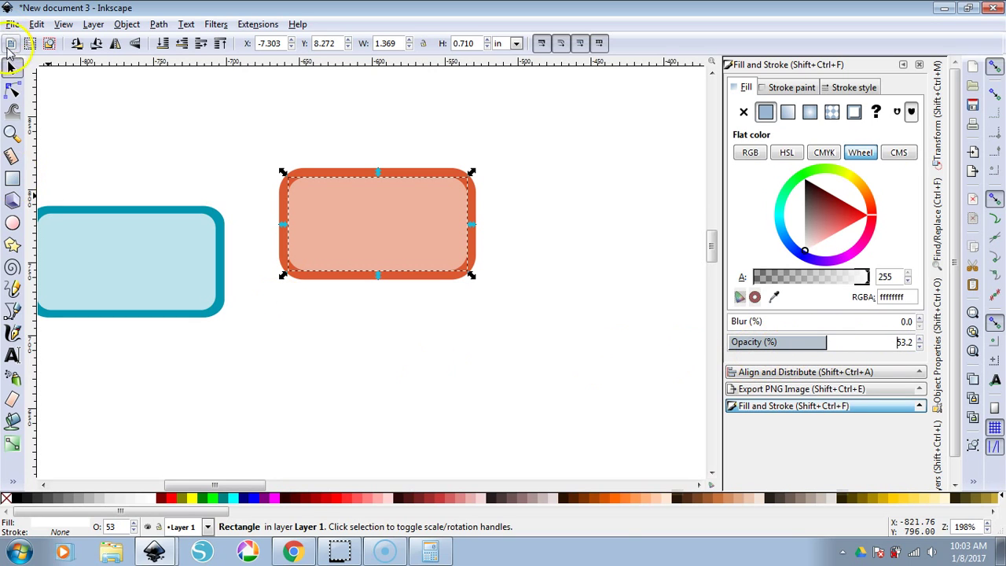
# Duplicate the orange box label's base and inner box, placing the copy below it at about X -6.979, Y 6.893 in.
pyautogui.click(490, 328)
pyautogui.moveTo(540, 353); pyautogui.dragTo(152, 156)
pyautogui.moveTo(247, 133); pyautogui.dragTo(527, 337)
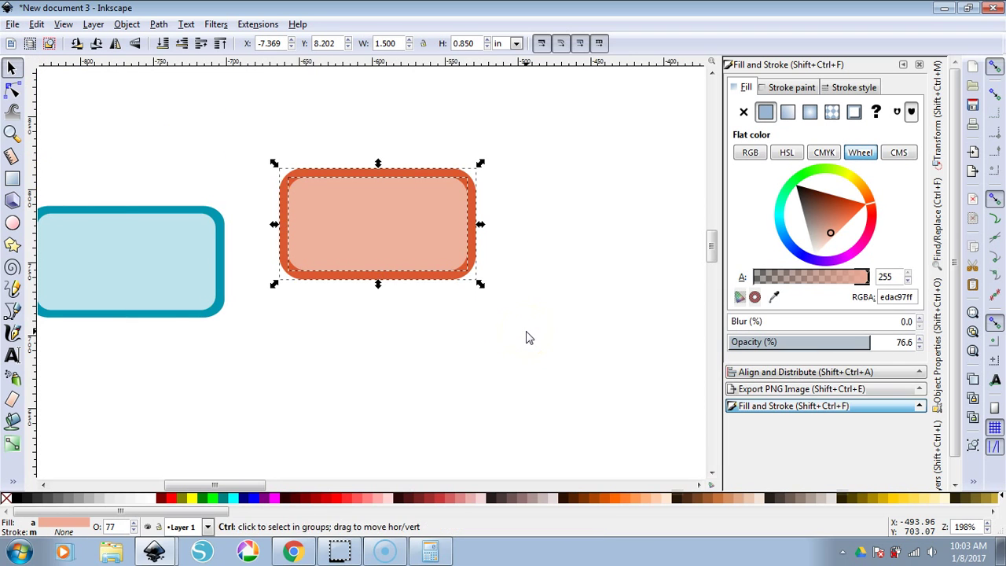
pyautogui.scroll(-2, 527, 337)
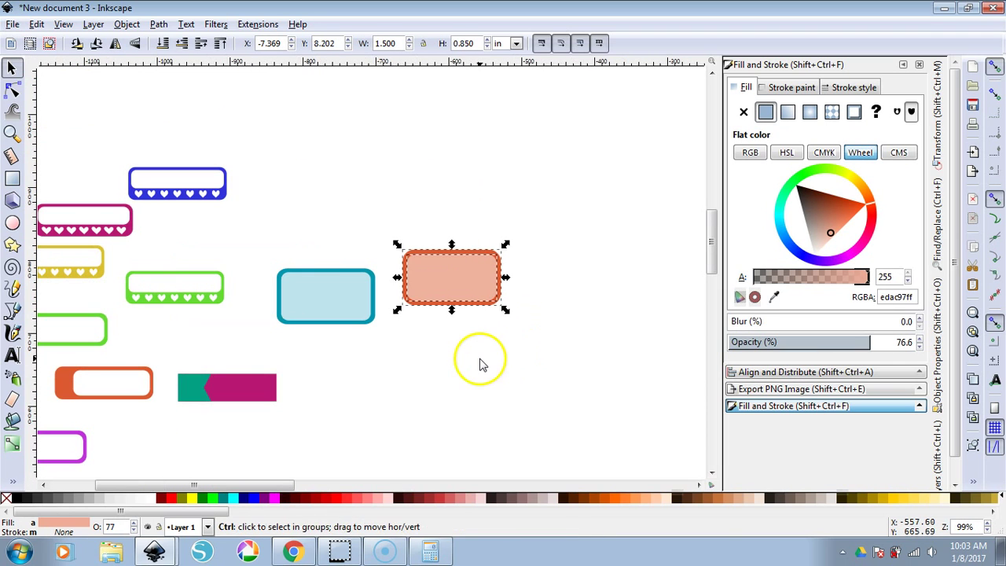
pyautogui.hotkey('ctrl', 'v')
pyautogui.click(482, 422)
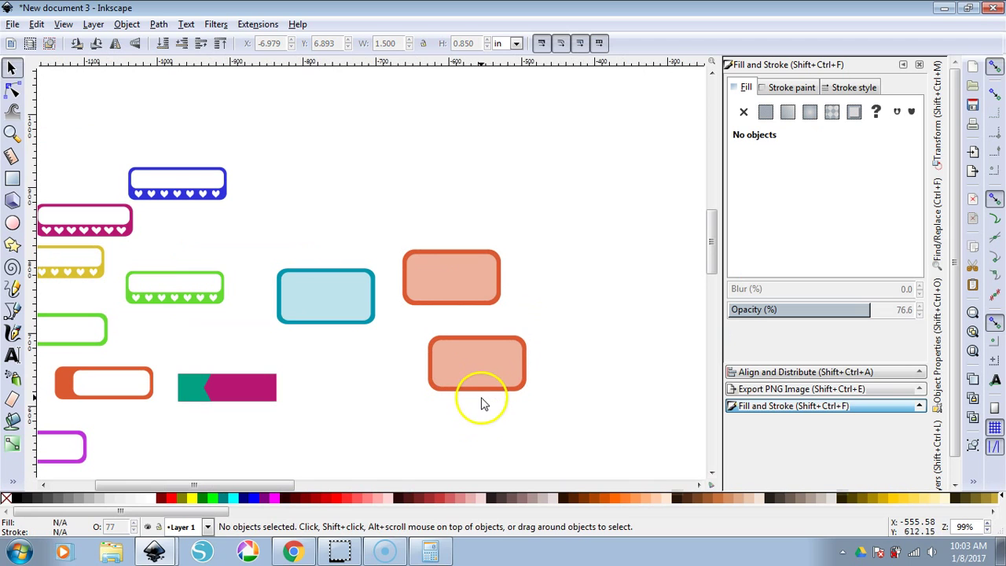
# Recolour the copied box label's base to green 65db30ff.
pyautogui.click(482, 386)
pyautogui.click(820, 177)
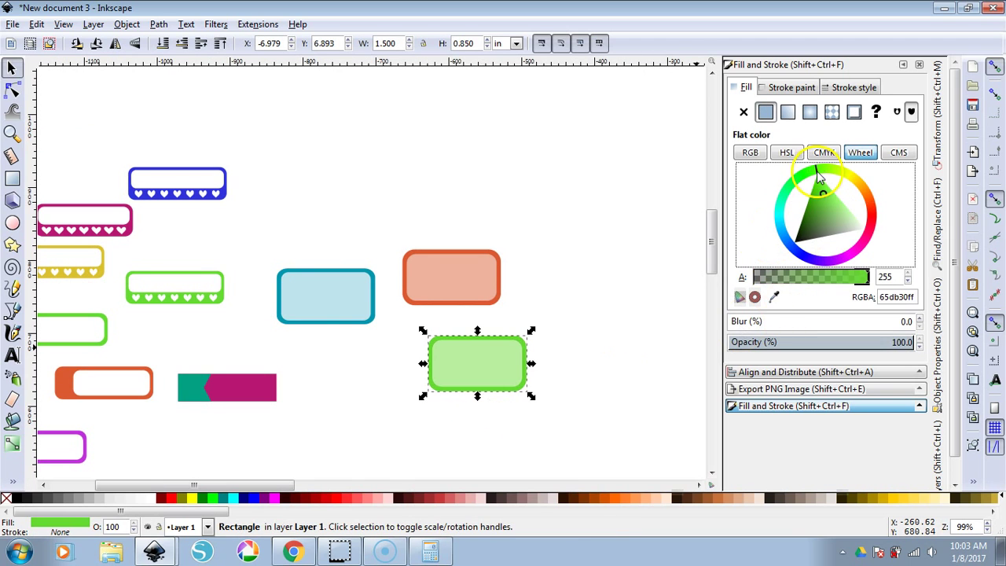
pyautogui.click(587, 348)
# Move the blue, orange and green box labels together up and away from the arrow label, to about X -6.737, Y 9.127 in.
pyautogui.moveTo(591, 435); pyautogui.dragTo(274, 240)
pyautogui.moveTo(323, 260); pyautogui.dragTo(498, 145)
pyautogui.click(510, 231)
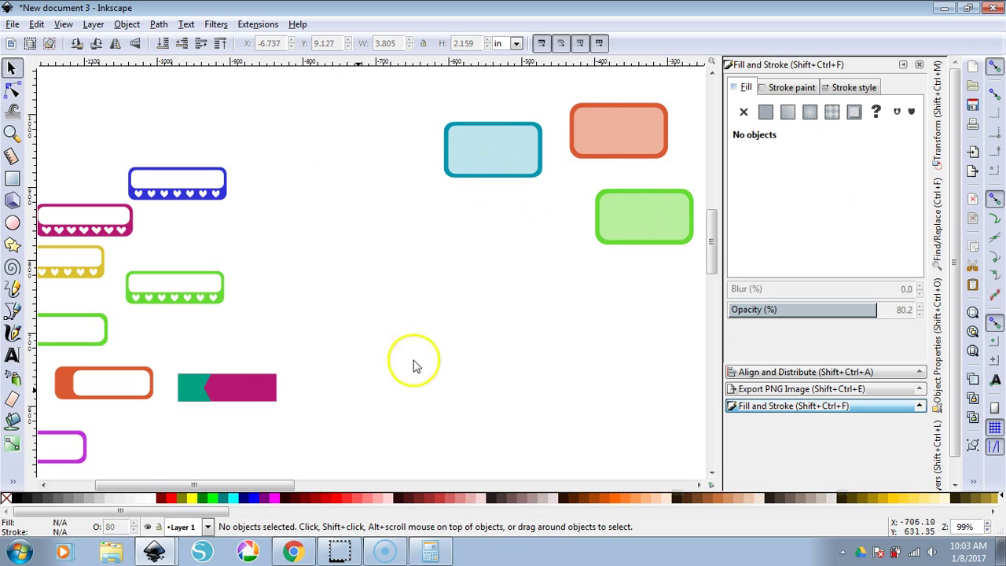
# Move the teal-and-magenta arrow label into the empty area at about X -9.322, Y 9.139 in.
pyautogui.moveTo(248, 393); pyautogui.dragTo(376, 265)
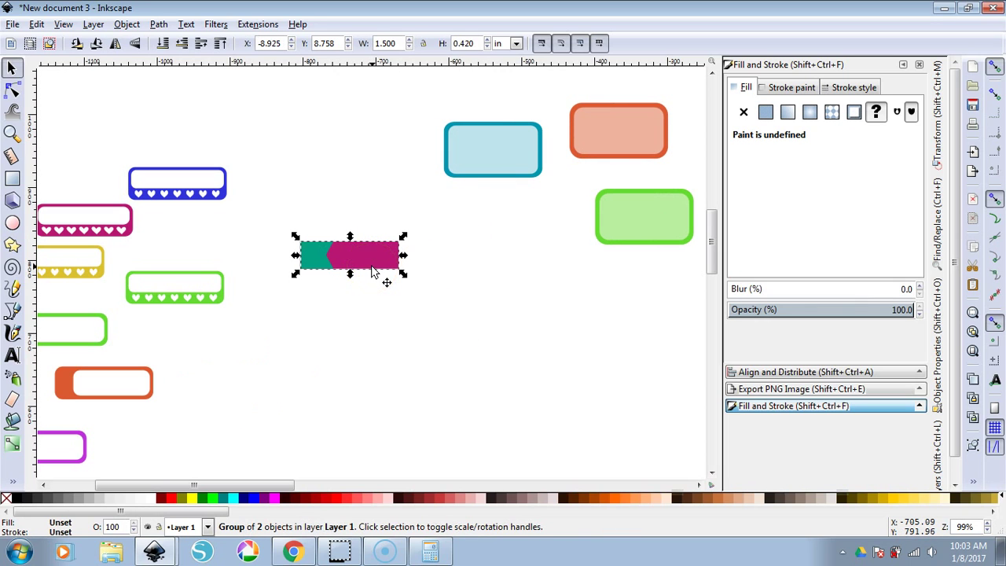
pyautogui.scroll(3, 375, 271)
pyautogui.moveTo(375, 271); pyautogui.dragTo(288, 191)
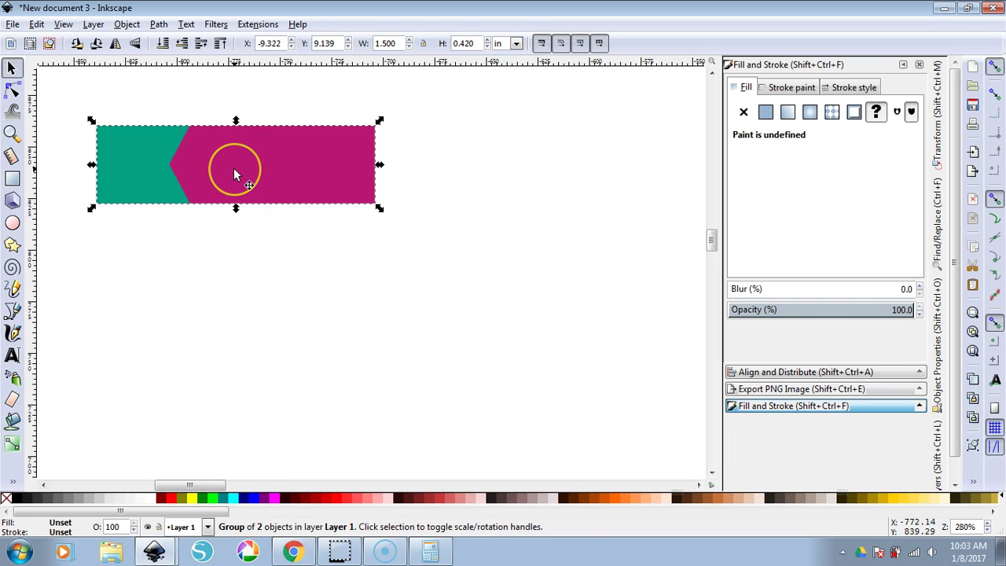
pyautogui.click(235, 216)
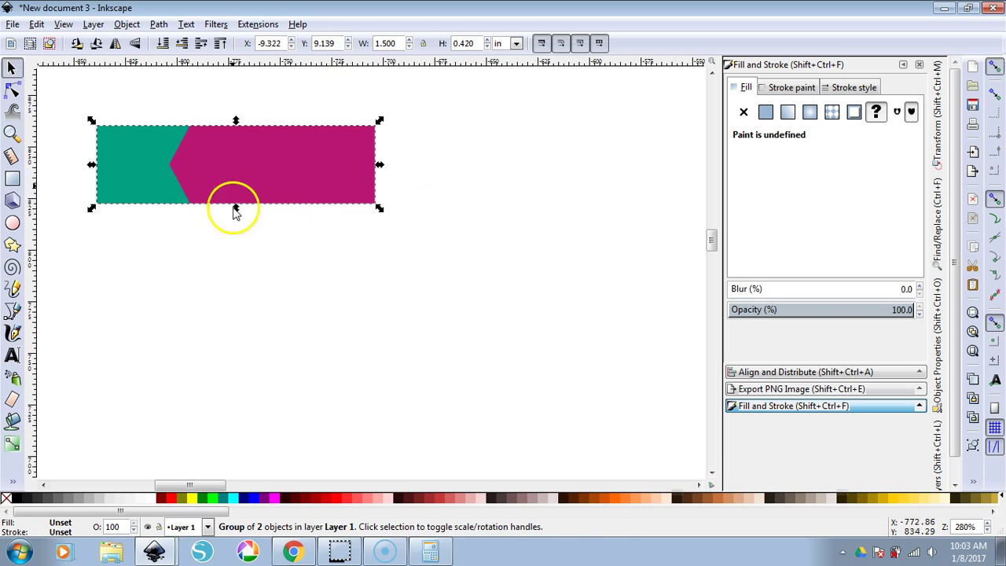
pyautogui.click(131, 165)
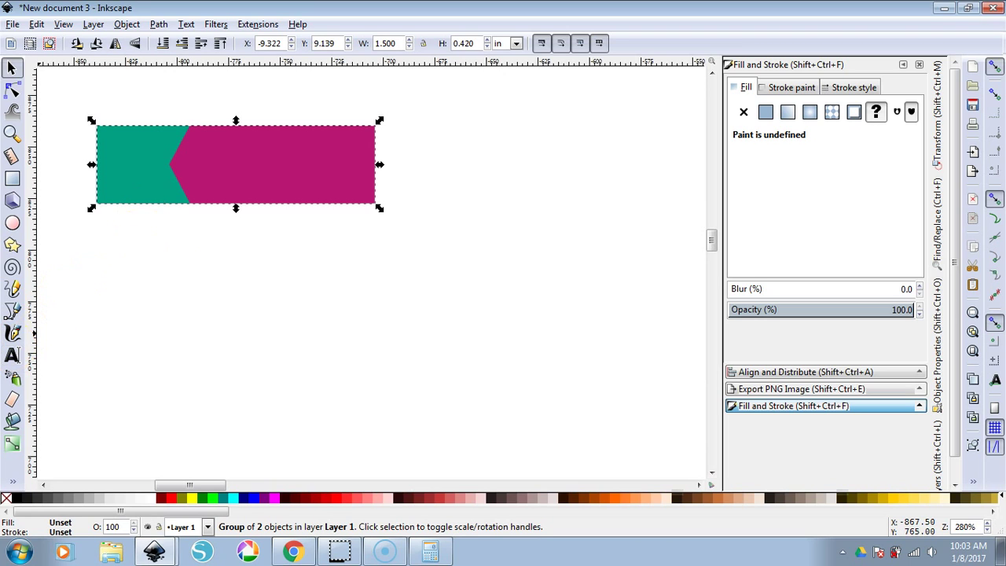
# Draw a rectangle about 1.675 by 0.560 in below the teal-and-magenta arrow label.
pyautogui.click(12, 179)
pyautogui.moveTo(170, 274); pyautogui.dragTo(481, 378)
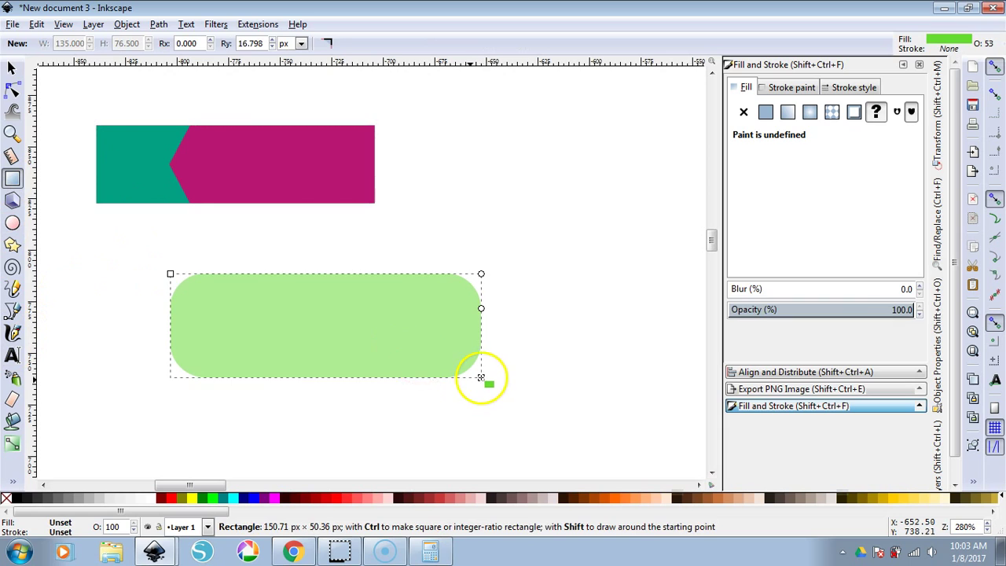
pyautogui.press('s')
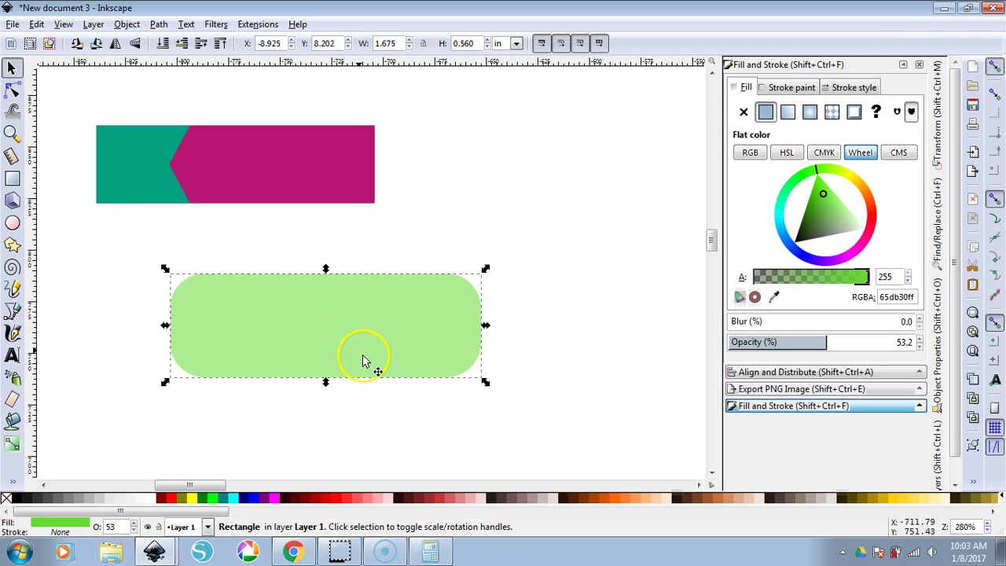
# Set the new green rectangle's opacity to 100% and reduce its corner radius to 0 for square corners.
pyautogui.moveTo(854, 342); pyautogui.dragTo(928, 356)
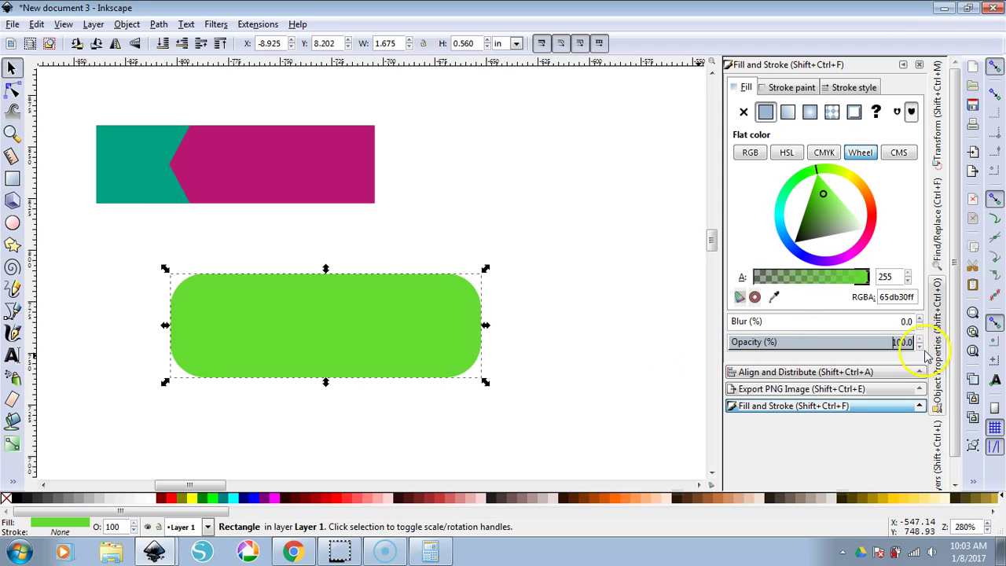
pyautogui.press('r')
pyautogui.moveTo(481, 309); pyautogui.dragTo(481, 273)
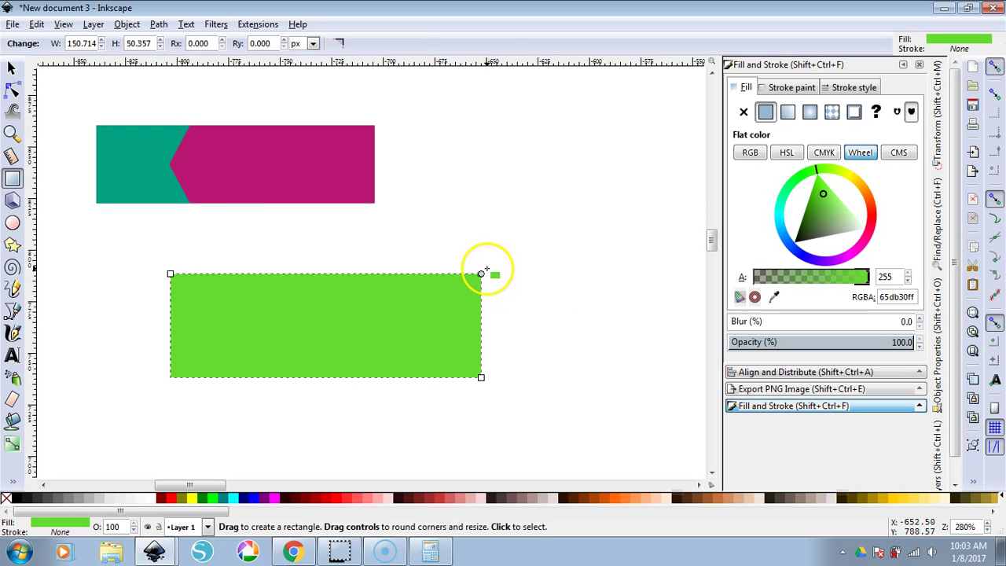
# Resize the green rectangle to 1.5 by 0.42 in and place it directly beneath the arrow label at about X -9.329, Y 8.655 in.
pyautogui.click(12, 65)
pyautogui.click(387, 44)
pyautogui.press('BackSpace')
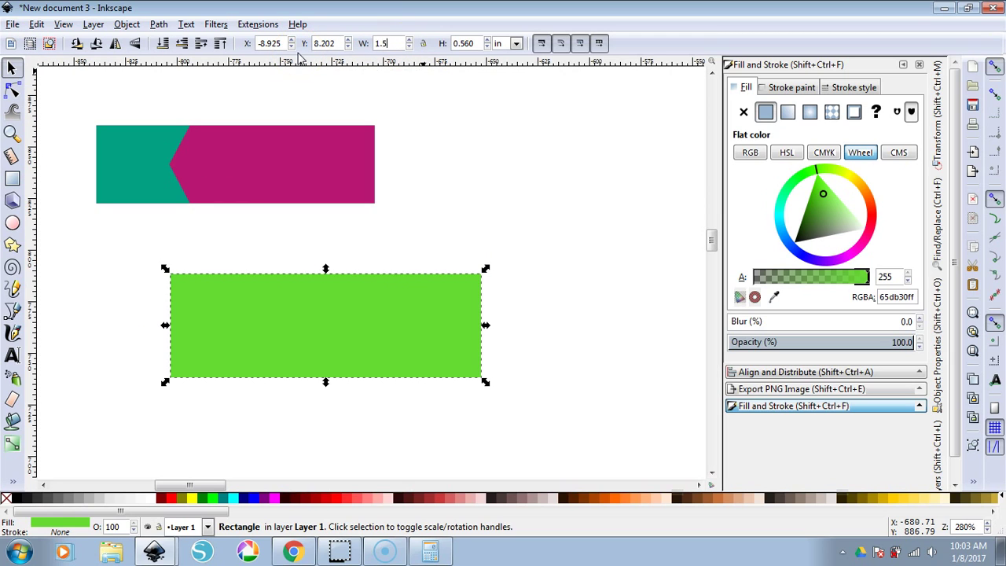
pyautogui.write('5')
pyautogui.press('Return')
pyautogui.click(321, 134)
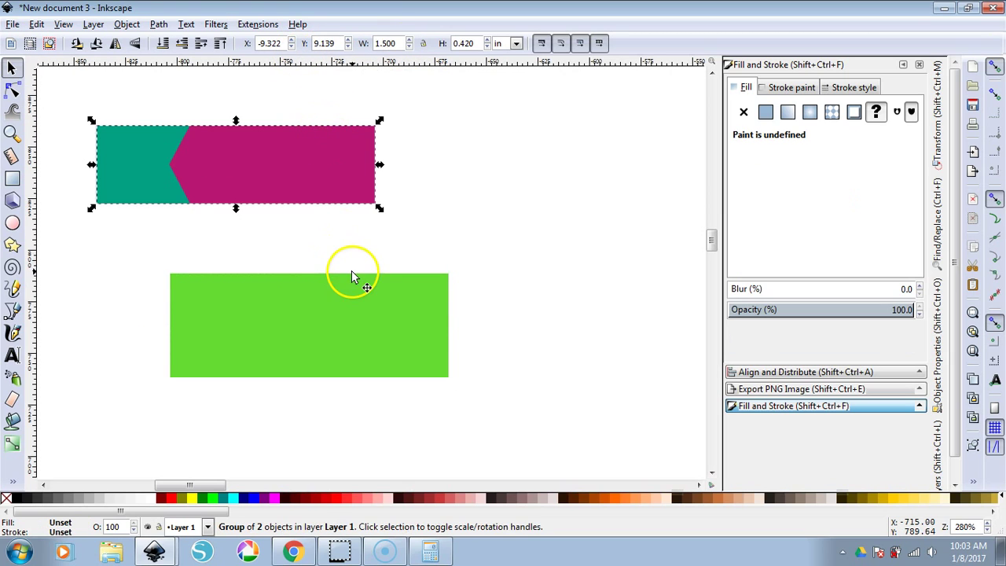
pyautogui.click(352, 276)
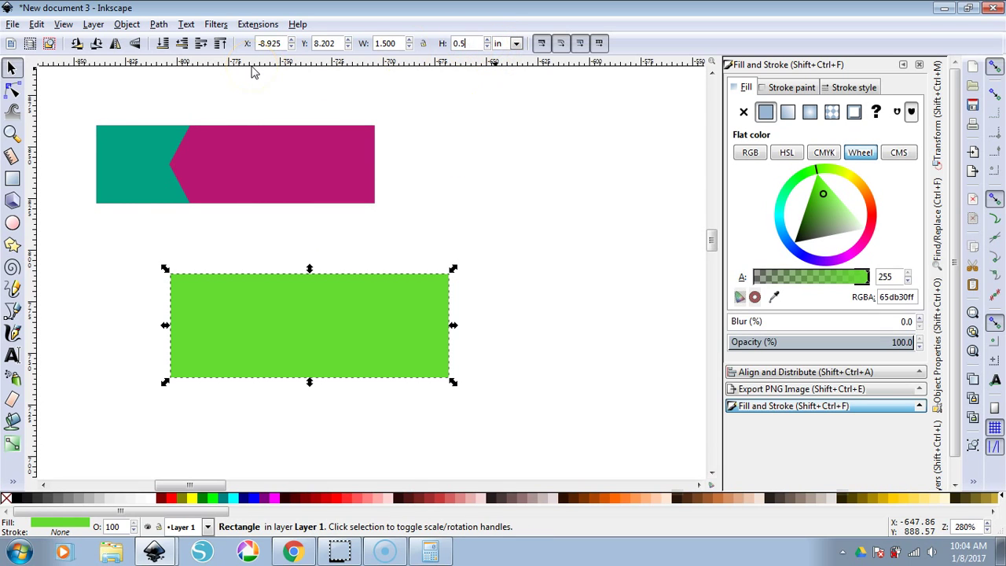
pyautogui.write('.42')
pyautogui.press('Return')
pyautogui.click(382, 198)
pyautogui.moveTo(402, 331); pyautogui.dragTo(309, 268)
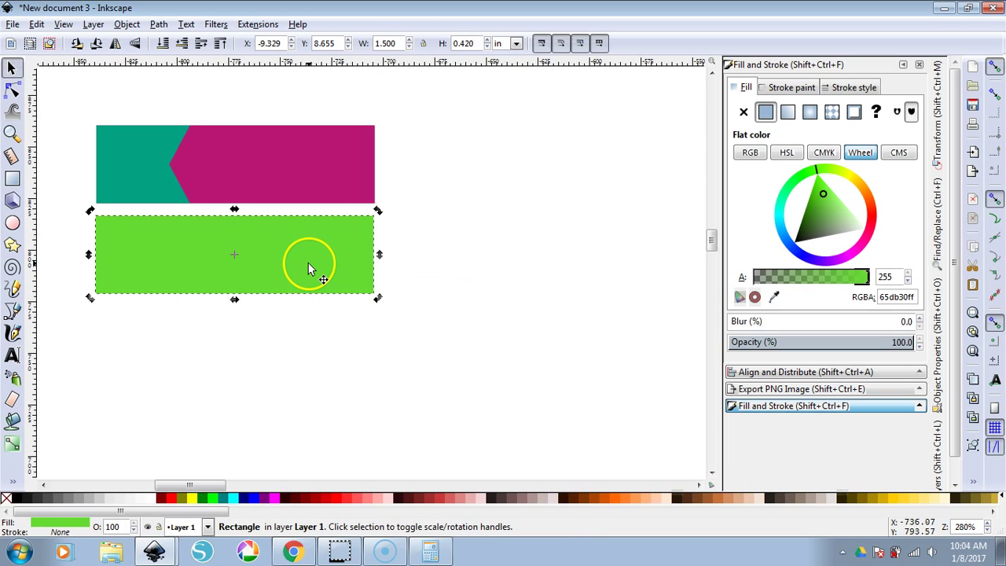
# Turn a copy of the green rectangle into a gold (dbb130ff) block about 0.480 in wide, placed beside the original.
pyautogui.hotkey('ctrl', 'c')
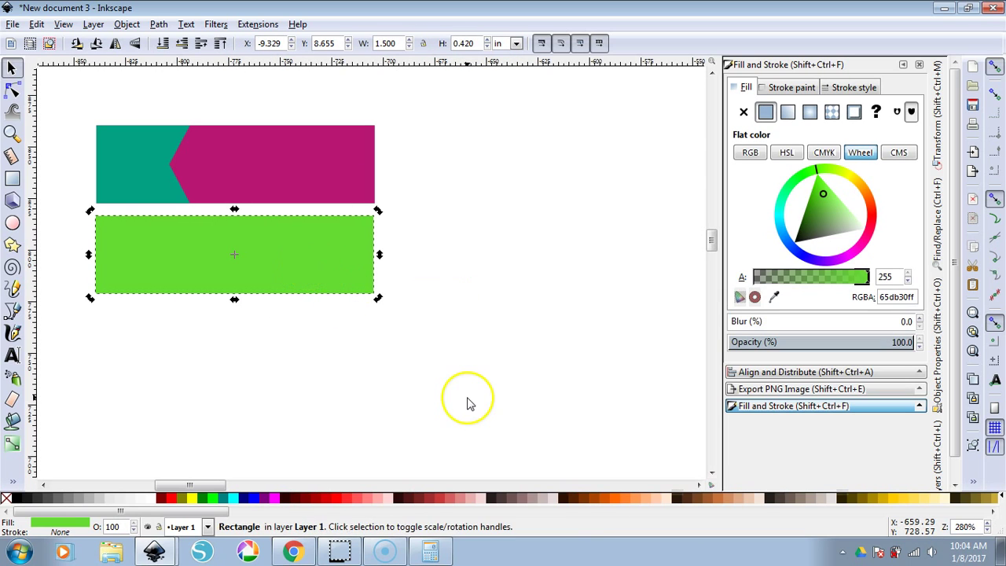
pyautogui.hotkey('ctrl', 'v')
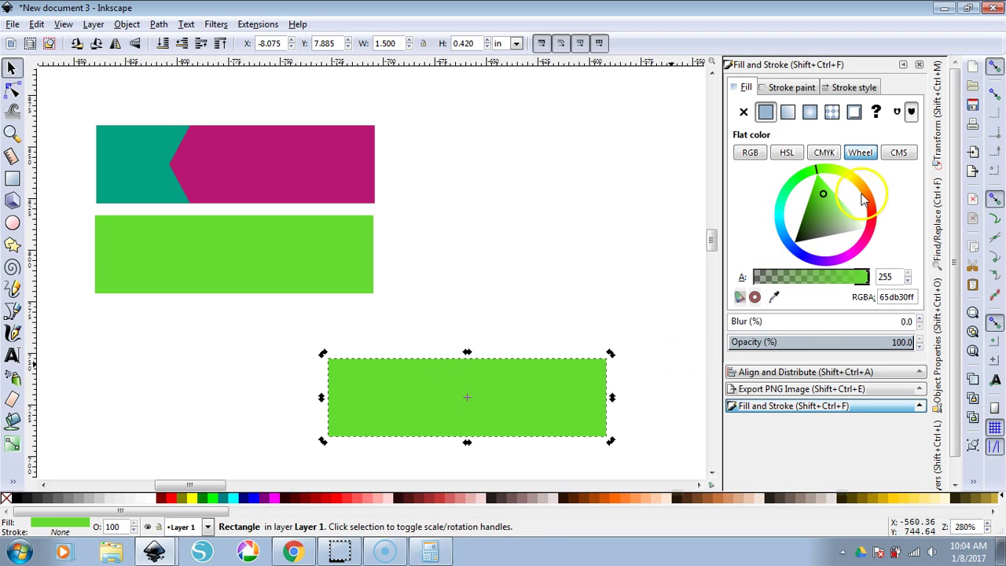
pyautogui.moveTo(537, 398); pyautogui.dragTo(300, 343)
pyautogui.moveTo(379, 343); pyautogui.dragTo(477, 250)
pyautogui.press('F4')
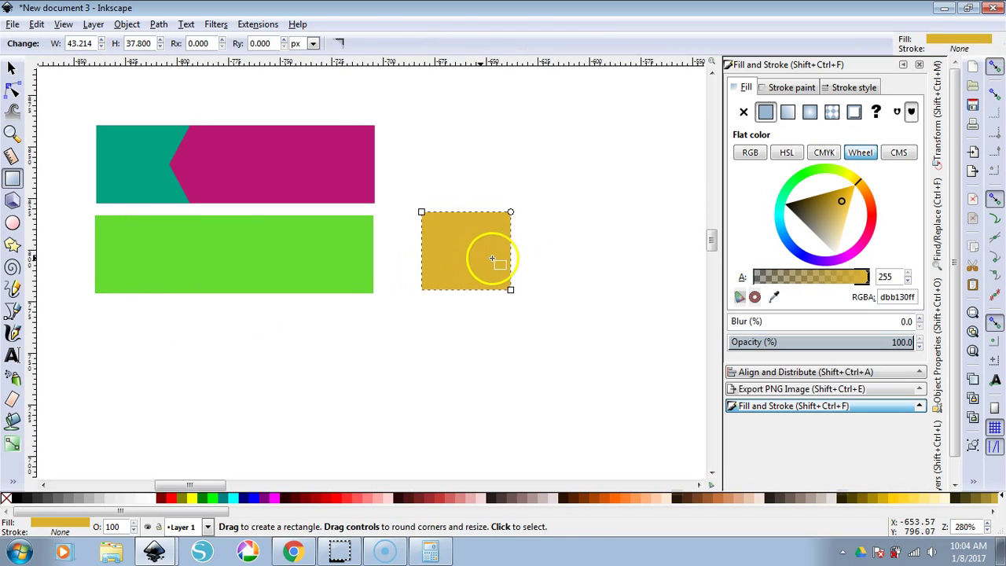
pyautogui.press('F1')
pyautogui.click(499, 243)
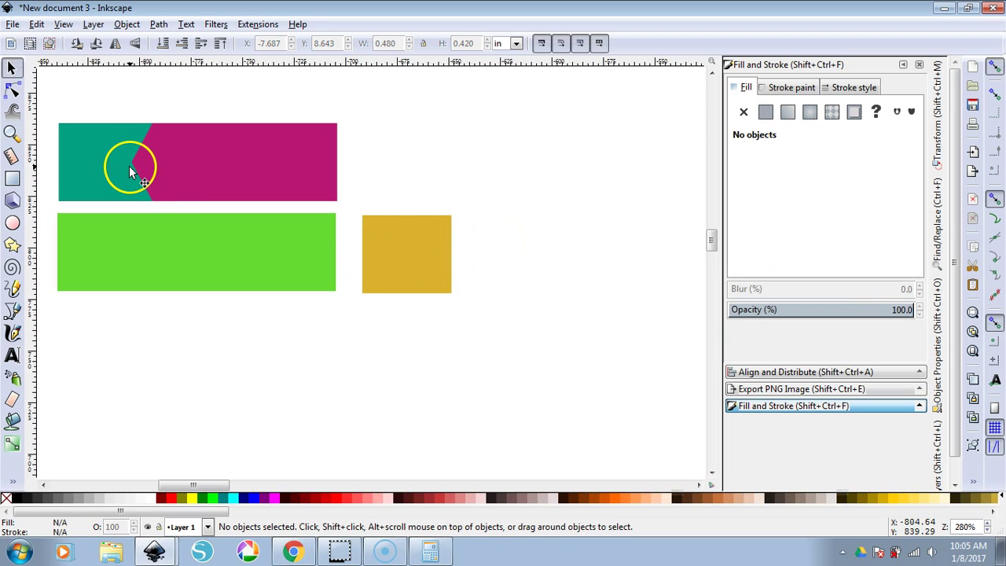
# Convert the gold block to a path and display its nodes for editing, comparing them with the green rectangle's handles.
pyautogui.click(420, 258)
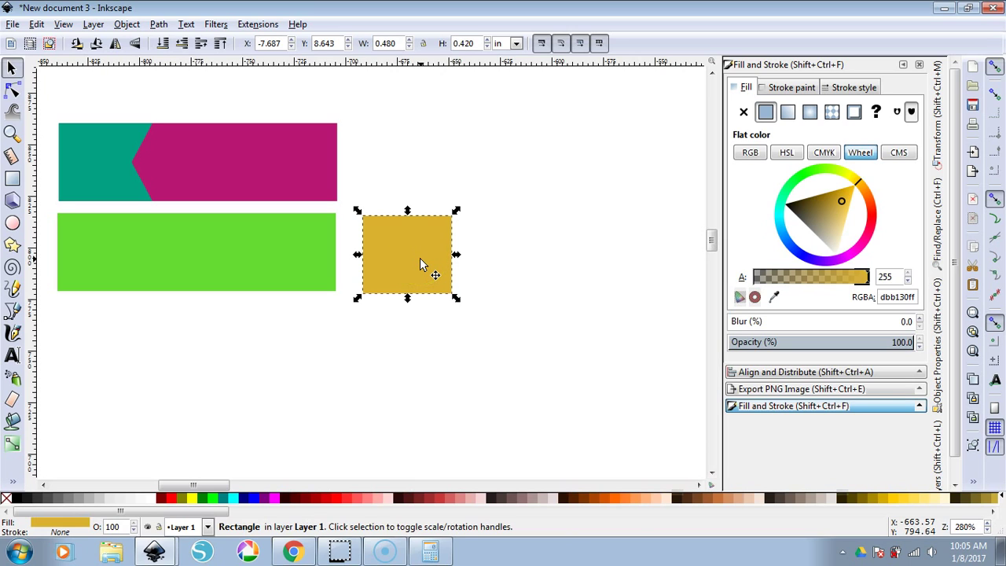
pyautogui.hotkey('ctrl', 'shift', 'c')
pyautogui.hotkey('ctrl', 'shift', 'c')
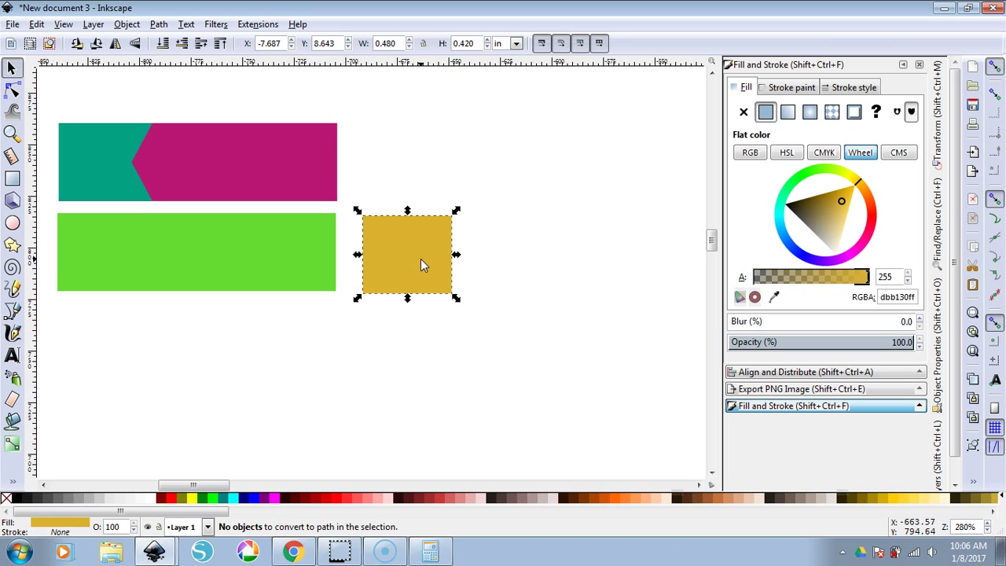
pyautogui.press('n')
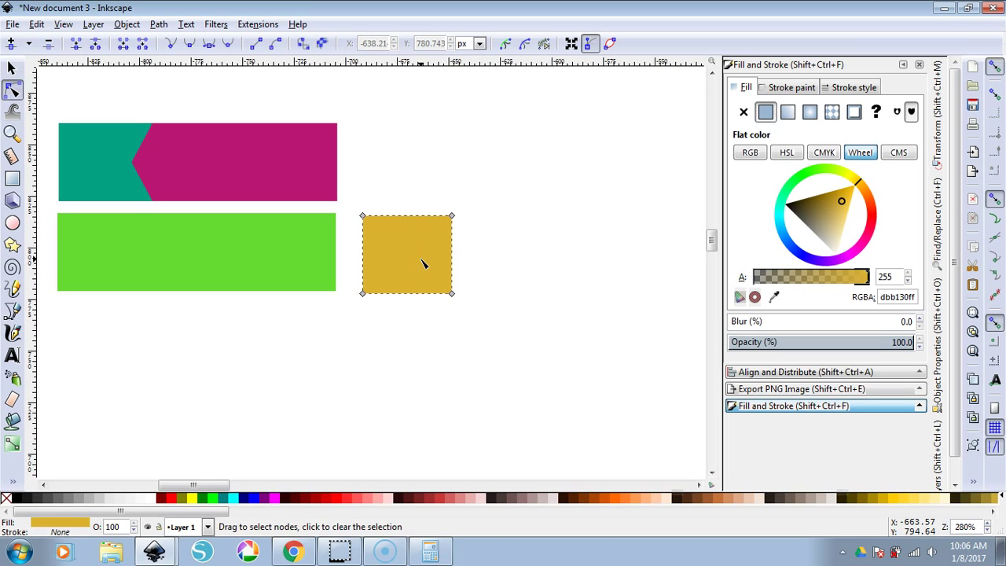
pyautogui.click(289, 247)
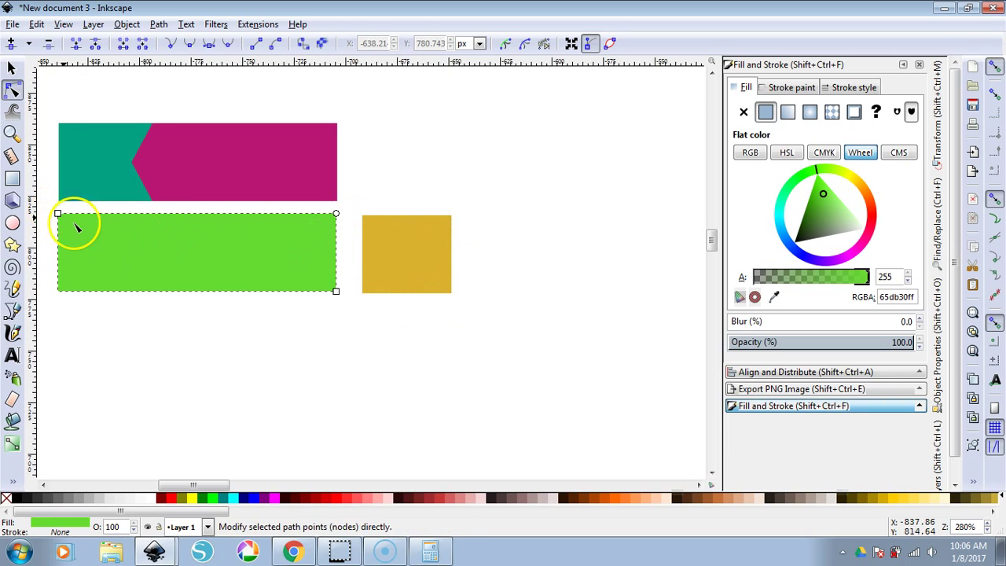
pyautogui.click(413, 259)
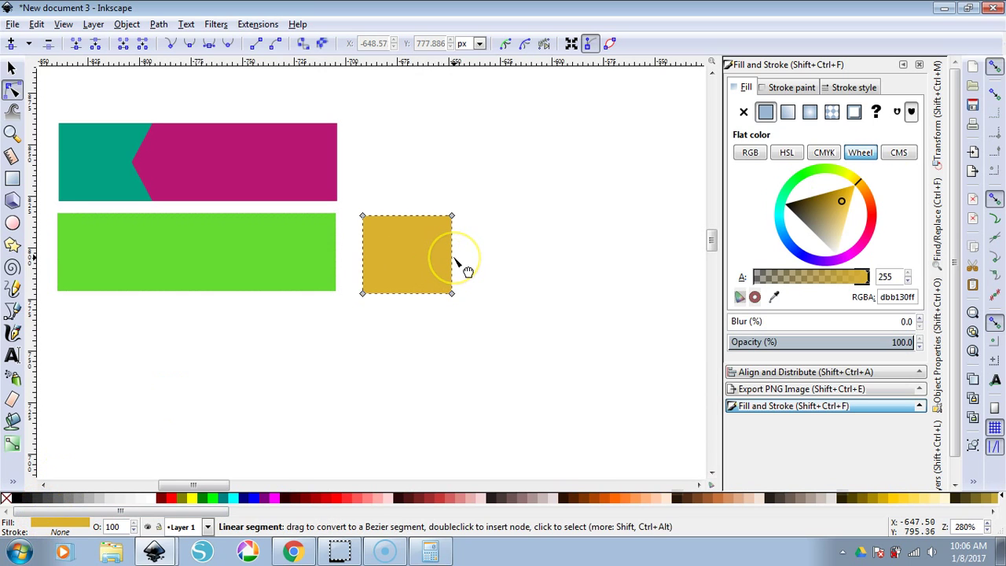
# Add a node midway along the gold block's right edge and pull it straight inward to about X -662.5 px, forming an arrow notch.
pyautogui.scroll(2, 453, 259)
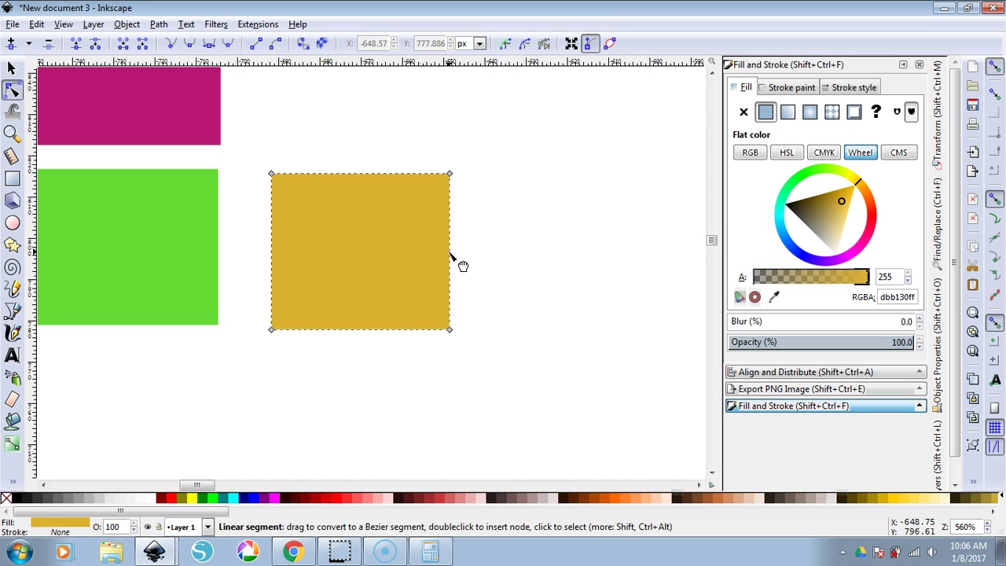
pyautogui.doubleClick(449, 253)
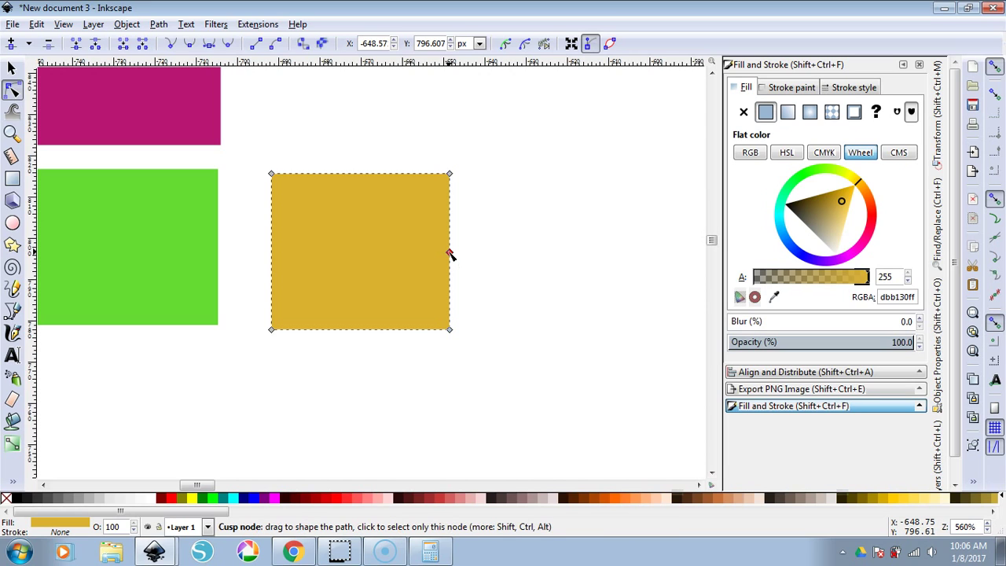
pyautogui.moveTo(449, 253); pyautogui.dragTo(392, 254)
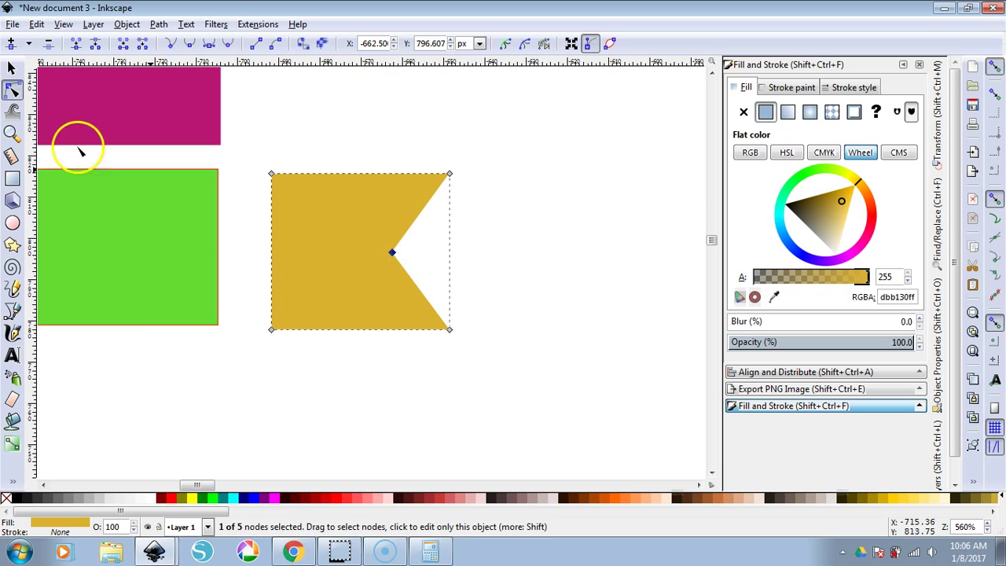
# Align the notched gold piece with the green rectangle along their left and top edges.
pyautogui.click(14, 66)
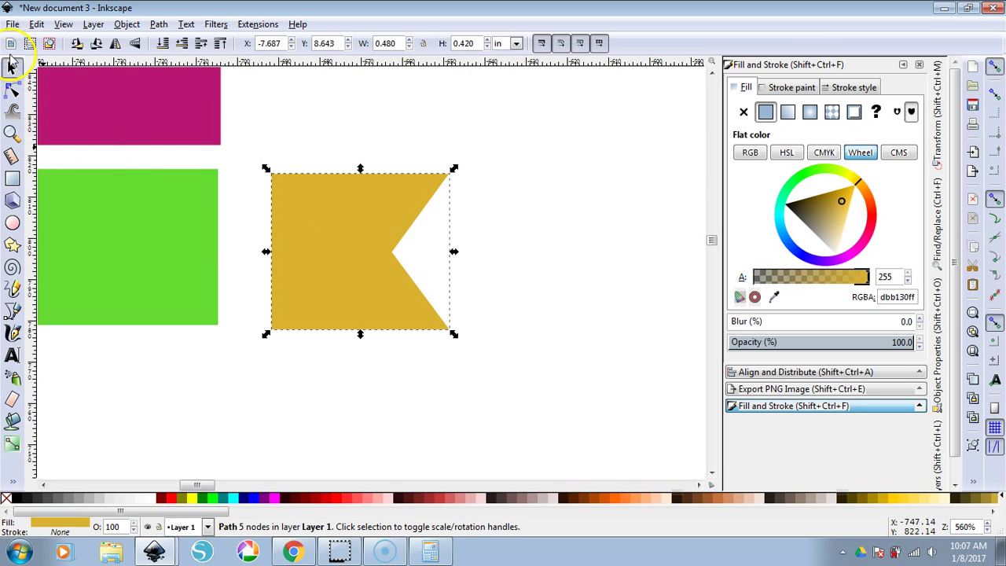
pyautogui.scroll(-3, 315, 374)
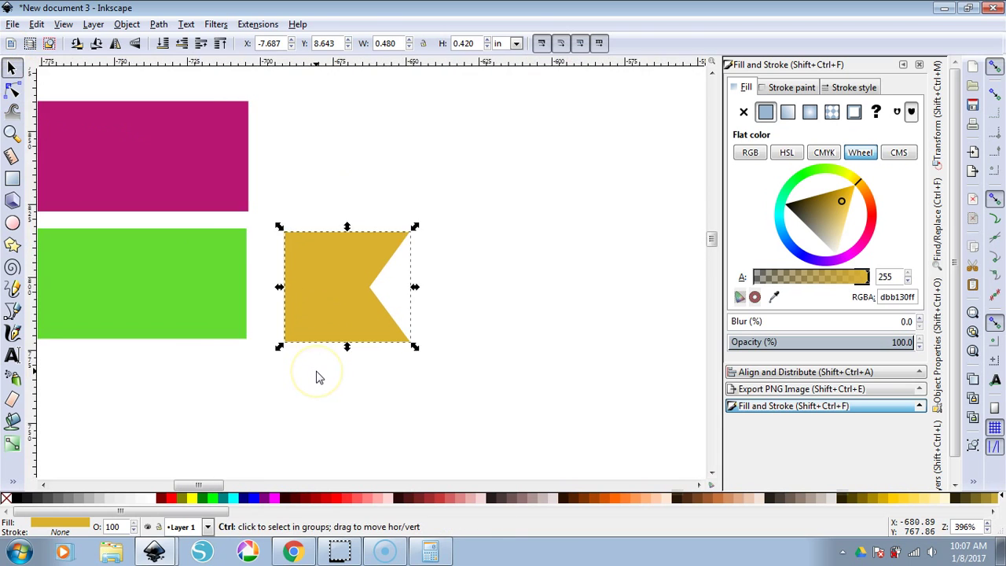
pyautogui.keyDown('shift'); pyautogui.click(214, 348); pyautogui.keyUp('shift')
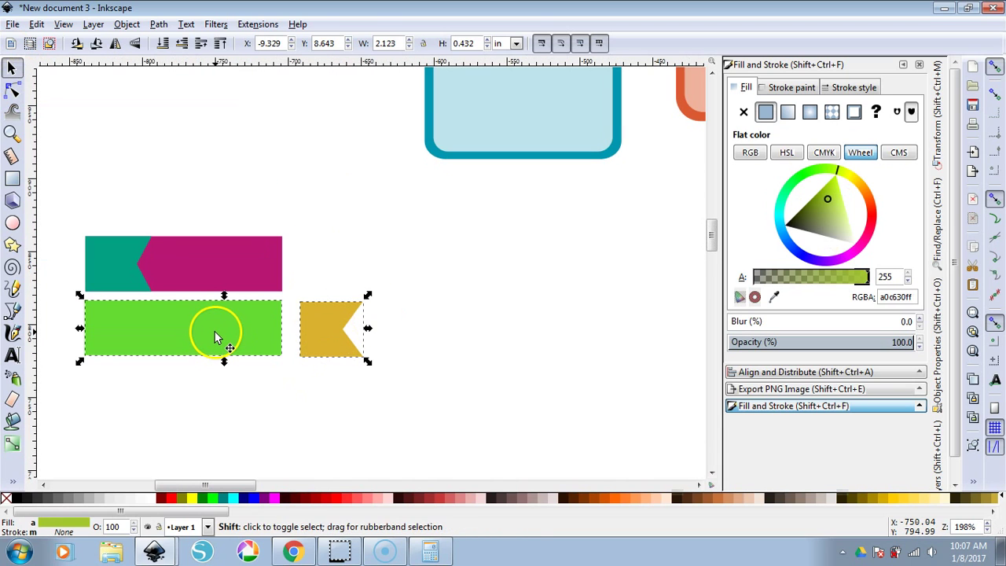
pyautogui.click(783, 374)
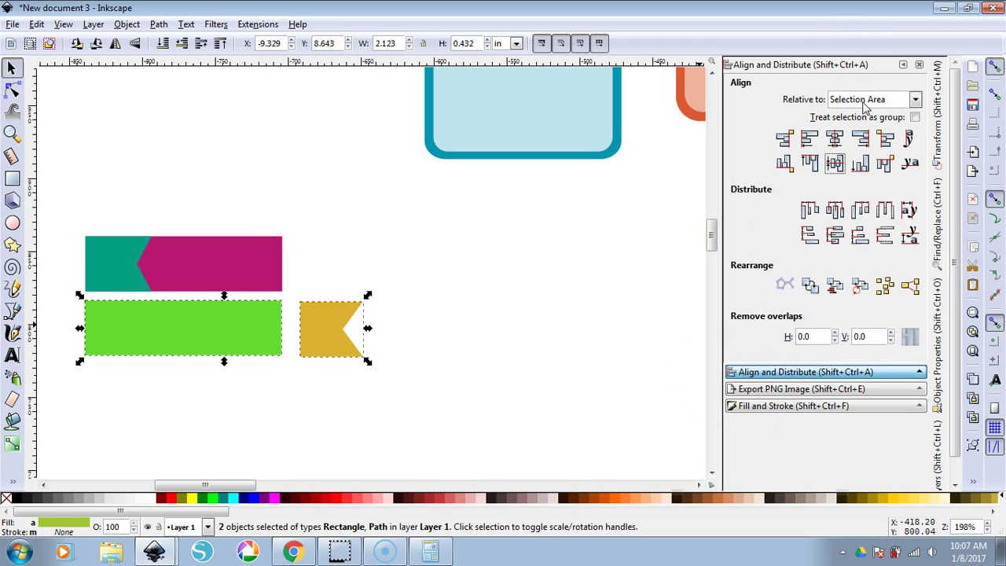
pyautogui.click(809, 140)
pyautogui.click(810, 162)
pyautogui.click(439, 292)
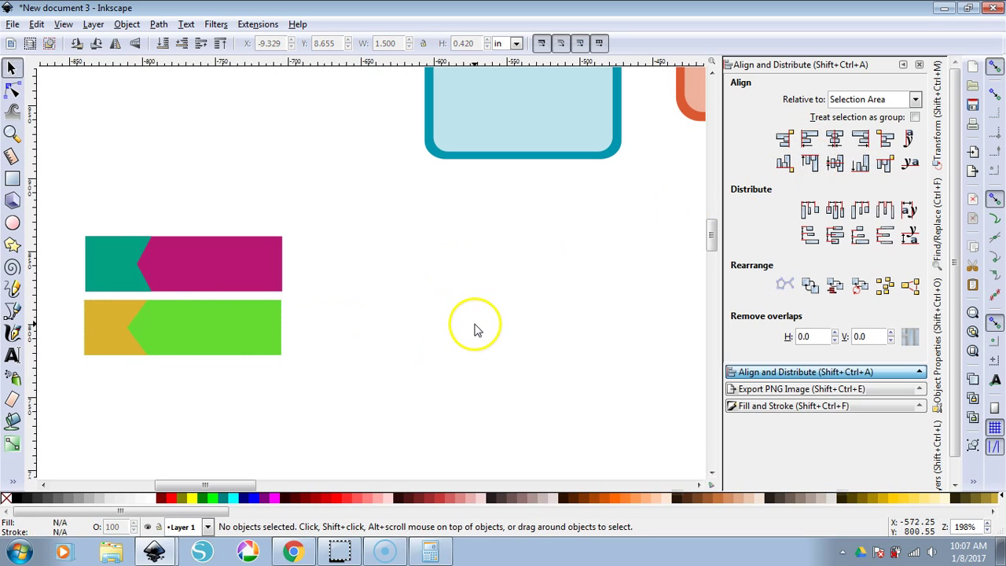
# Stretch the notched gold piece rightward over the green rectangle to a width of about 0.539 in.
pyautogui.press('ctrl')
pyautogui.scroll(2, 86, 374)
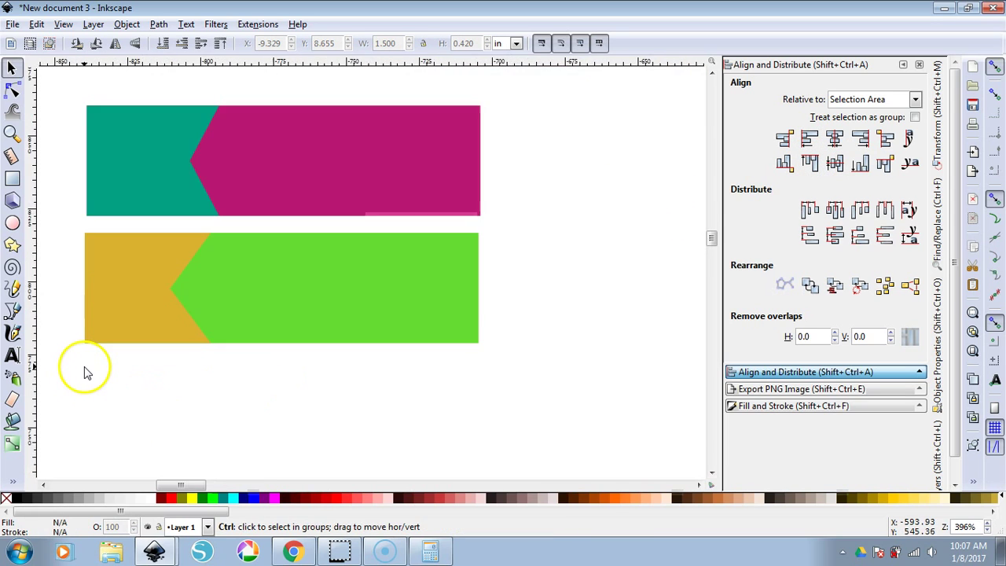
pyautogui.click(132, 291)
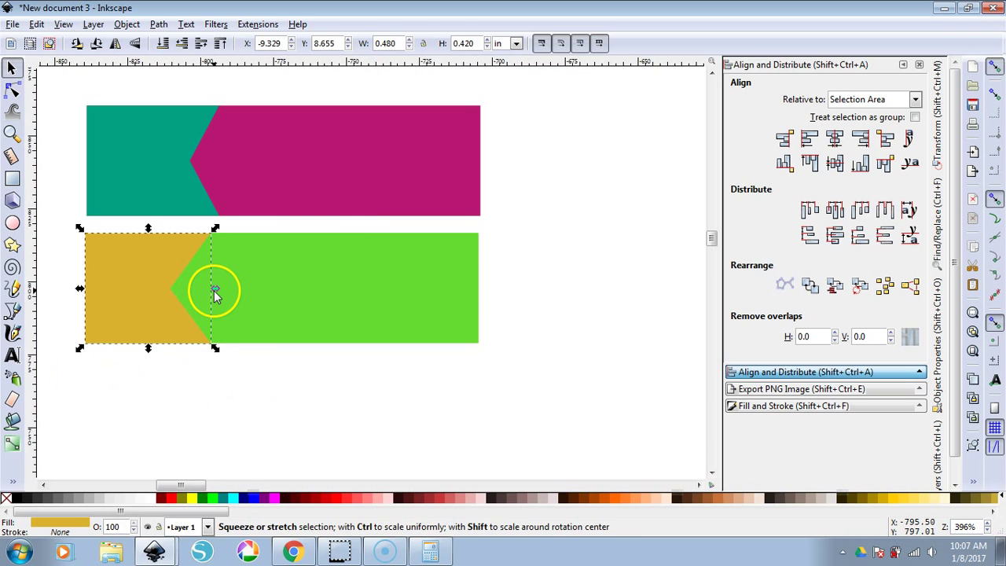
pyautogui.moveTo(216, 291); pyautogui.dragTo(228, 298)
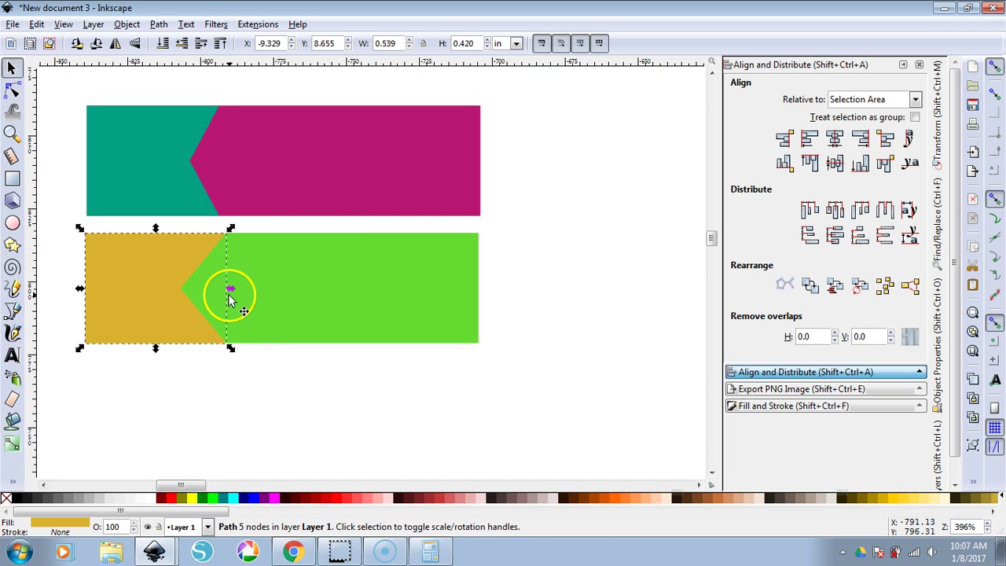
pyautogui.click(231, 403)
pyautogui.click(153, 276)
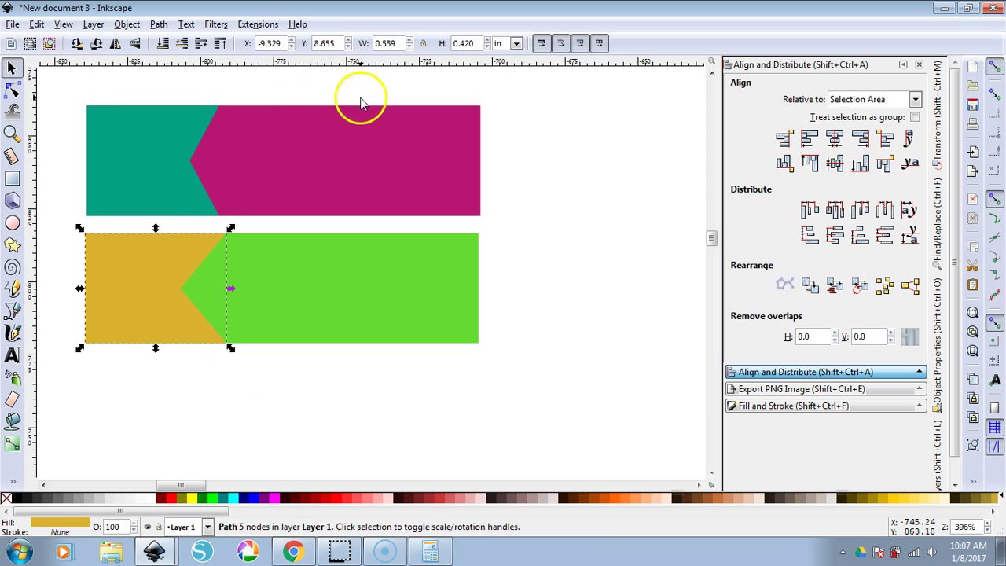
pyautogui.click(179, 367)
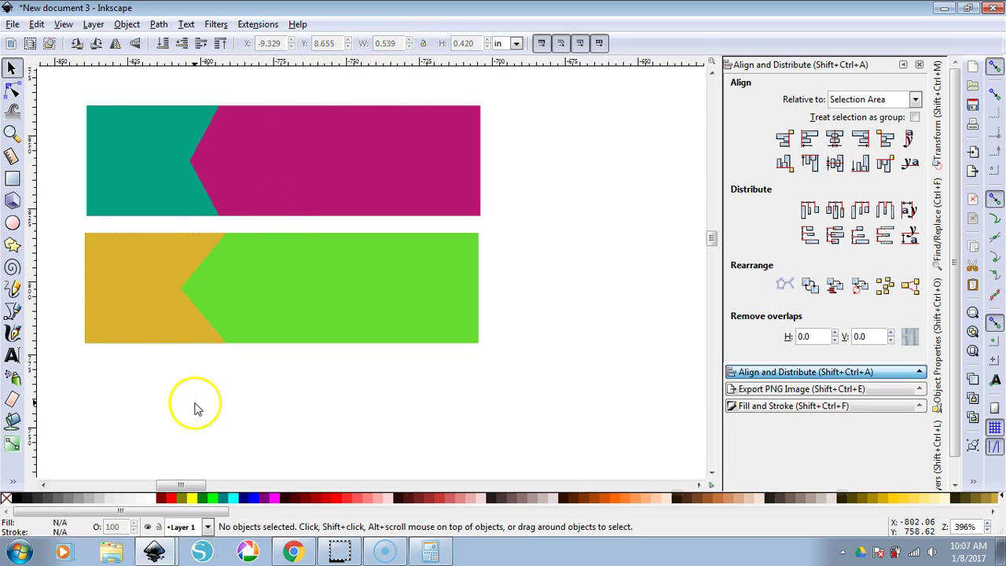
# Copy both pieces of the gold and green arrow label and paste a duplicate below the original.
pyautogui.moveTo(497, 389); pyautogui.dragTo(43, 216)
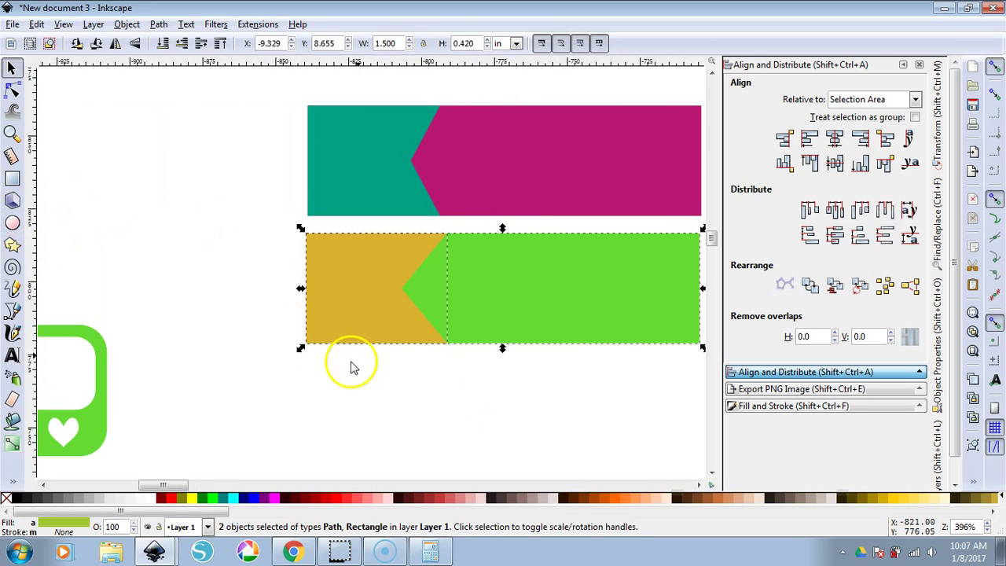
pyautogui.moveTo(186, 490)
pyautogui.mouseDown()
pyautogui.moveTo(213, 483)
pyautogui.moveTo(201, 488)
pyautogui.mouseUp()
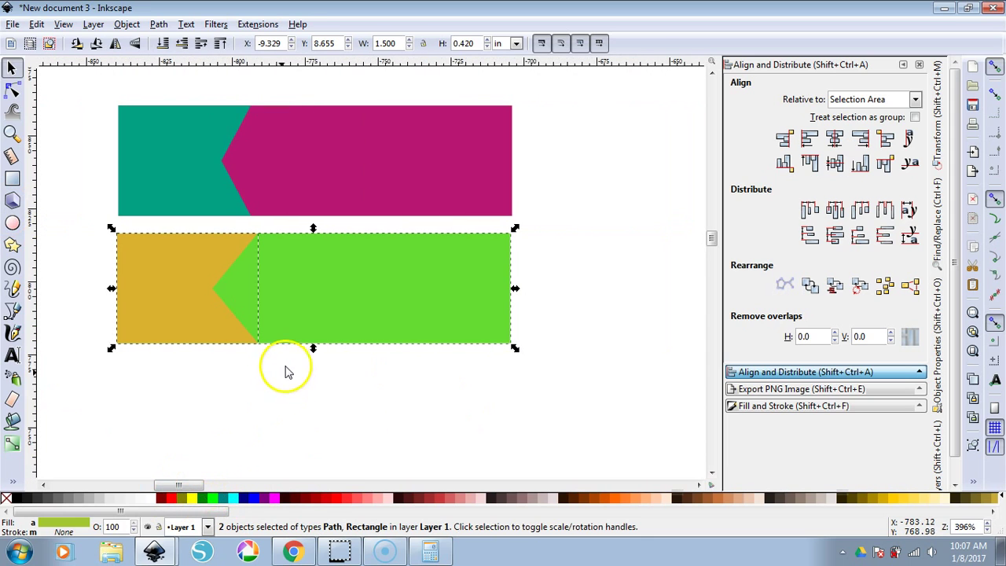
pyautogui.scroll(-2, 307, 312)
pyautogui.hotkey('ctrl', 'c')
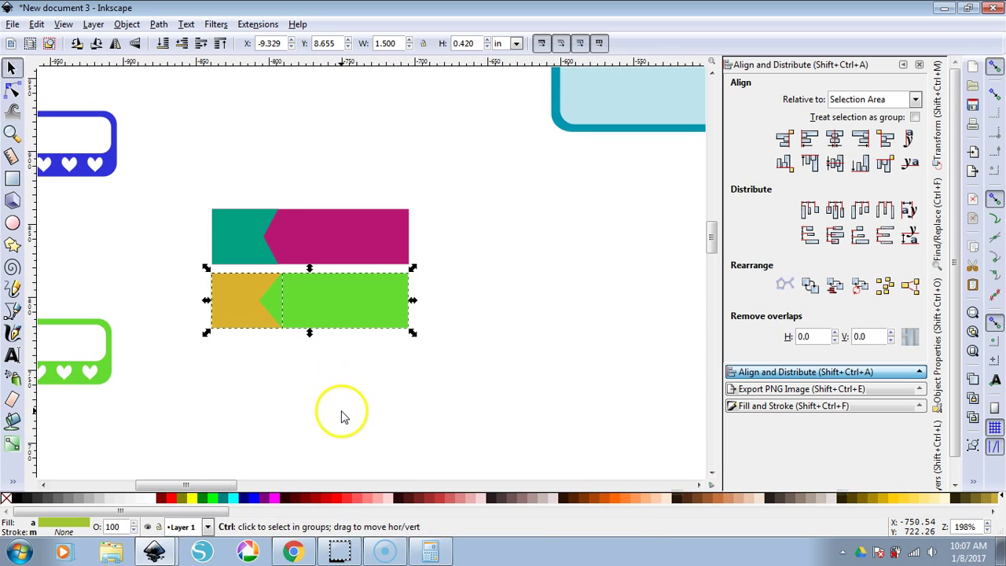
pyautogui.hotkey('ctrl', 'v')
pyautogui.click(492, 338)
# Recolour the pasted label with a red body and a light blue notched end.
pyautogui.click(400, 404)
pyautogui.click(830, 406)
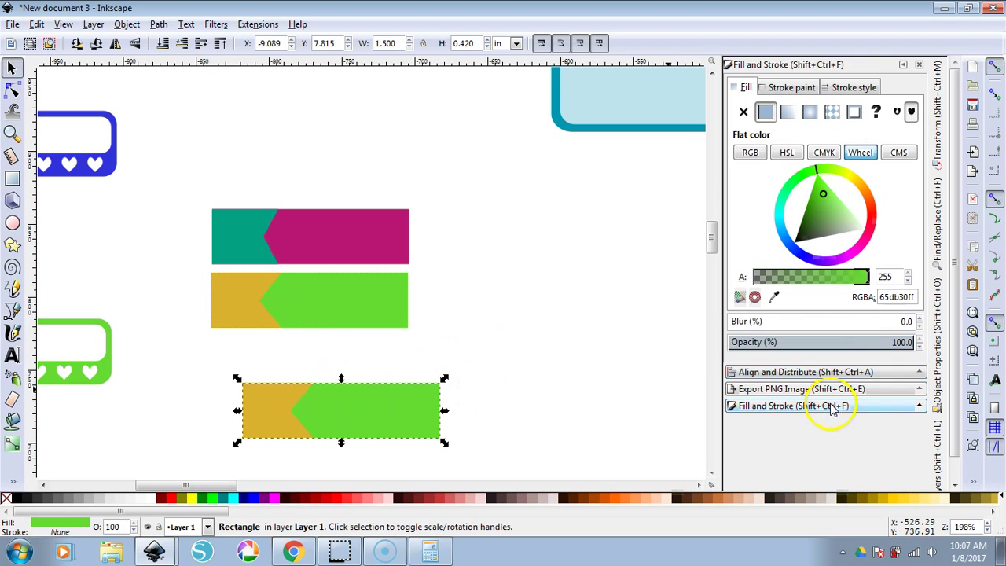
pyautogui.click(871, 218)
pyautogui.click(298, 388)
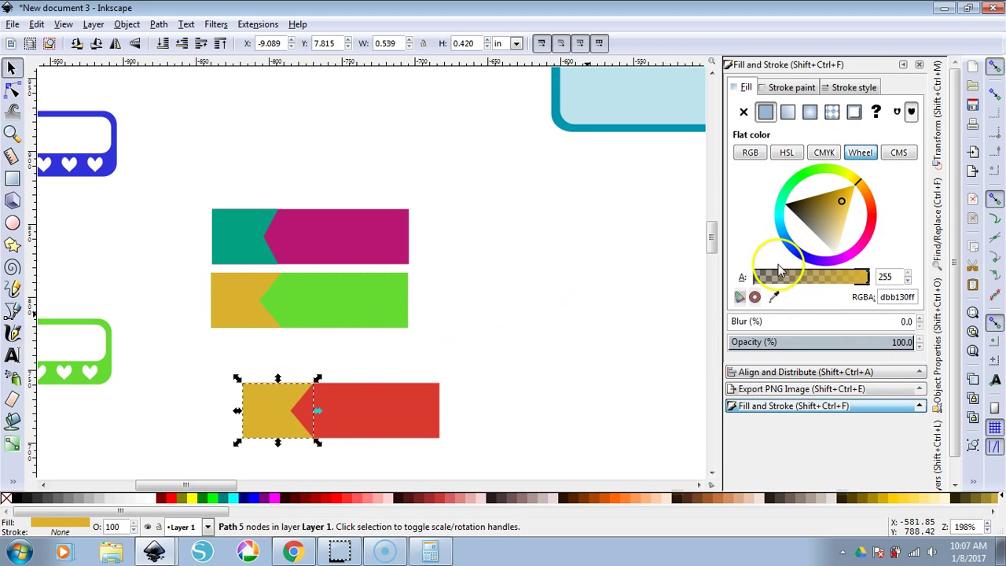
pyautogui.moveTo(784, 229); pyautogui.dragTo(718, 242)
pyautogui.click(561, 314)
# Paste another copy of the arrow label to the right and recolour its body orange-gold (dba630ff) and its notched end purple.
pyautogui.hotkey('ctrl', 'v')
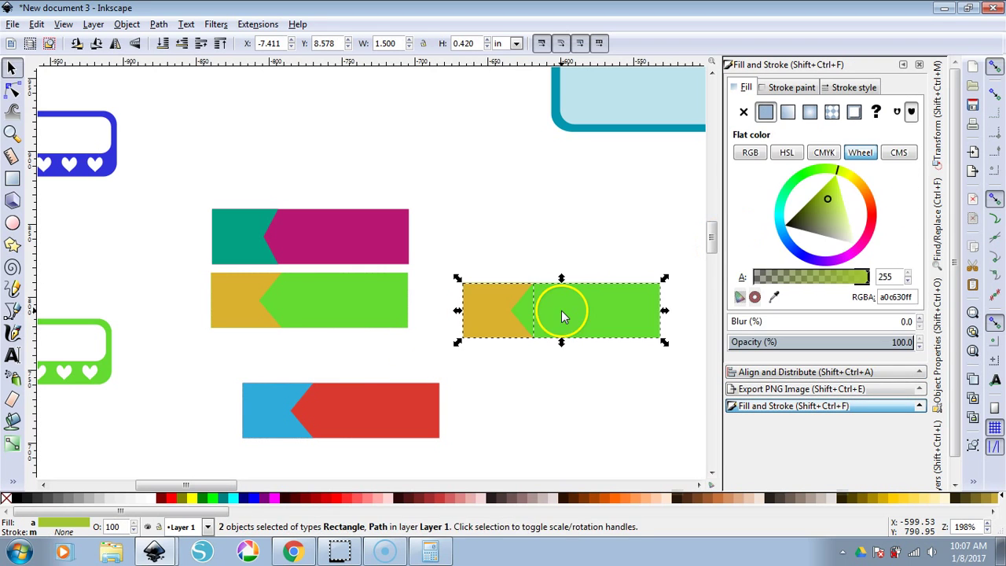
pyautogui.click(618, 214)
pyautogui.click(608, 303)
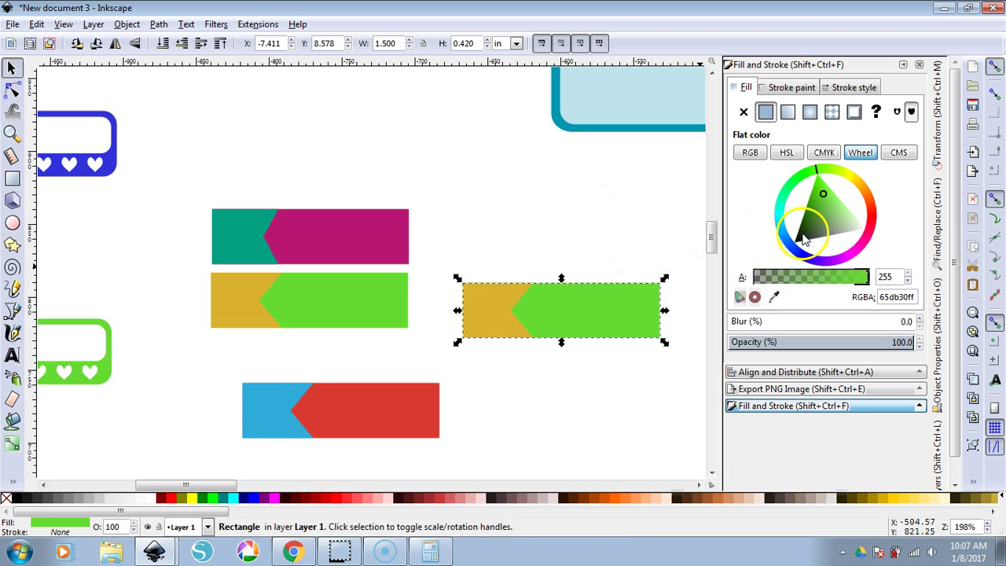
pyautogui.click(797, 177)
pyautogui.click(856, 184)
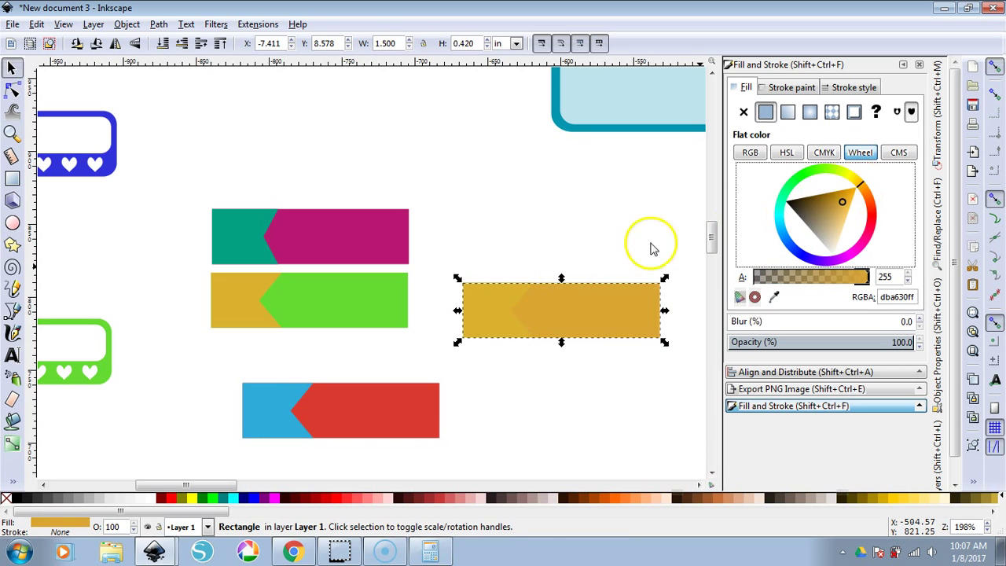
pyautogui.click(498, 300)
pyautogui.click(856, 248)
pyautogui.click(550, 393)
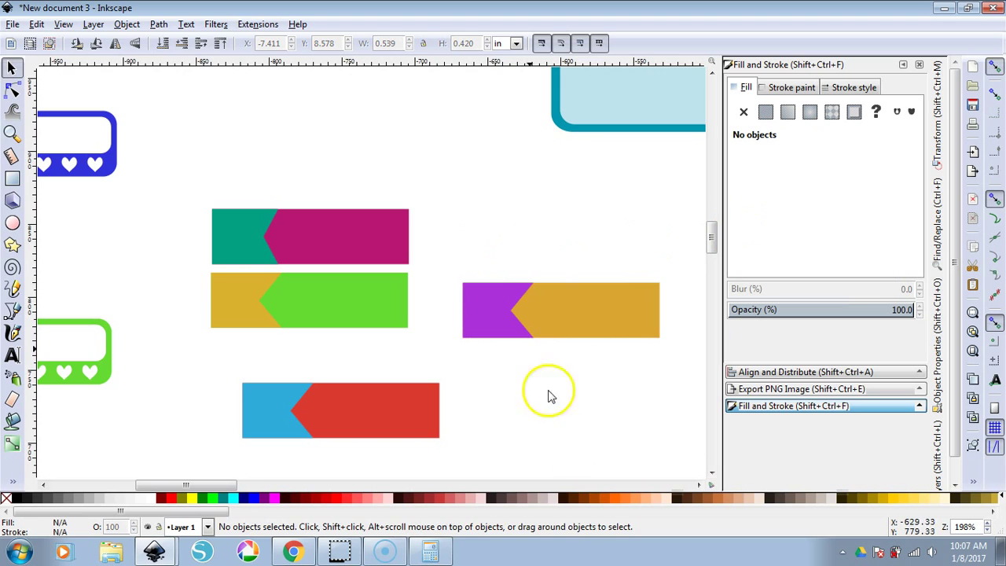
# Select the light blue rounded box together with its teal border and show the PNG export settings.
pyautogui.keyDown('ctrl'); pyautogui.scroll(-2, 544, 433); pyautogui.keyUp('ctrl')
pyautogui.scroll(-3, 564, 354)
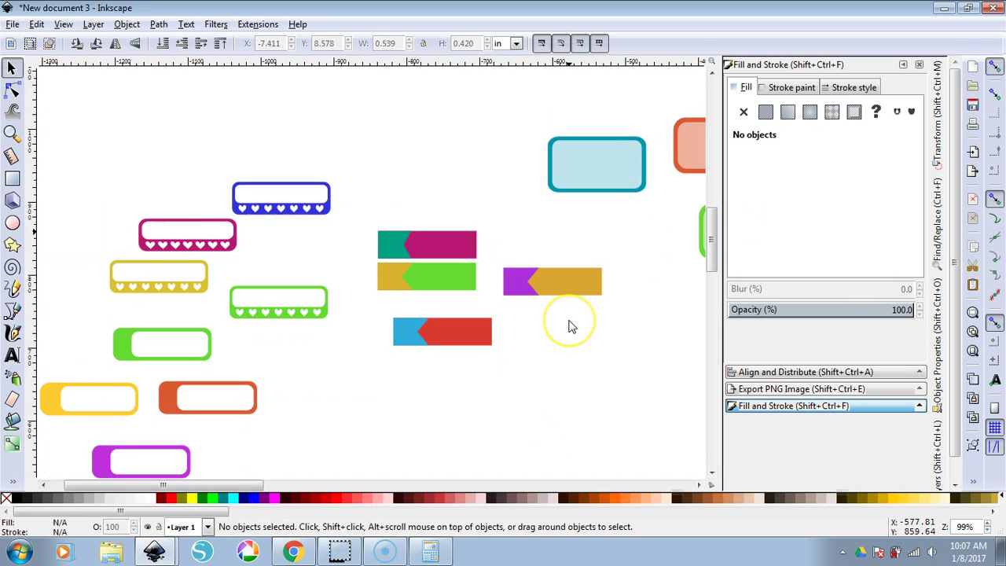
pyautogui.keyDown('ctrl'); pyautogui.scroll(-2, 569, 326); pyautogui.keyUp('ctrl')
pyautogui.moveTo(281, 482); pyautogui.dragTo(344, 483)
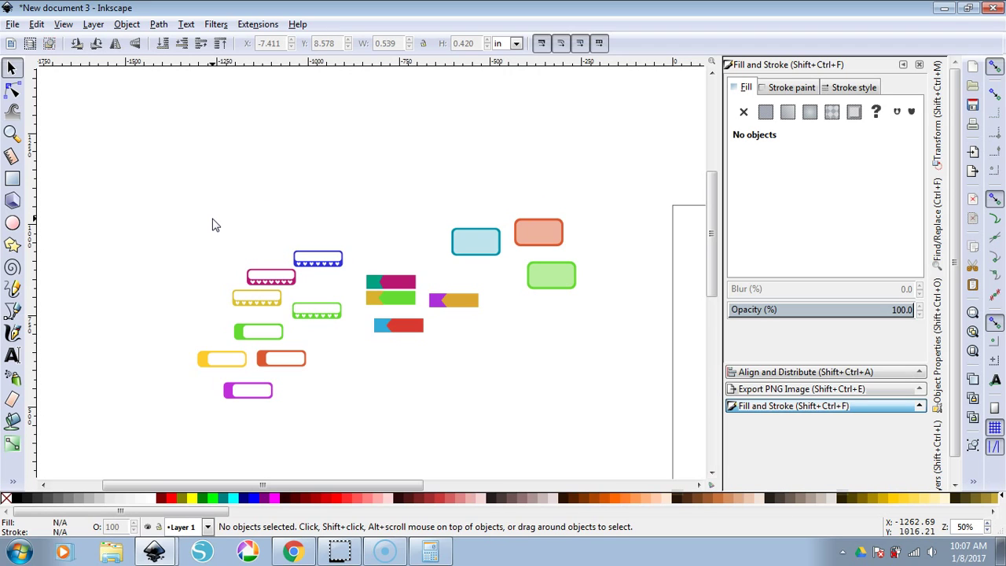
pyautogui.moveTo(446, 196); pyautogui.dragTo(518, 277)
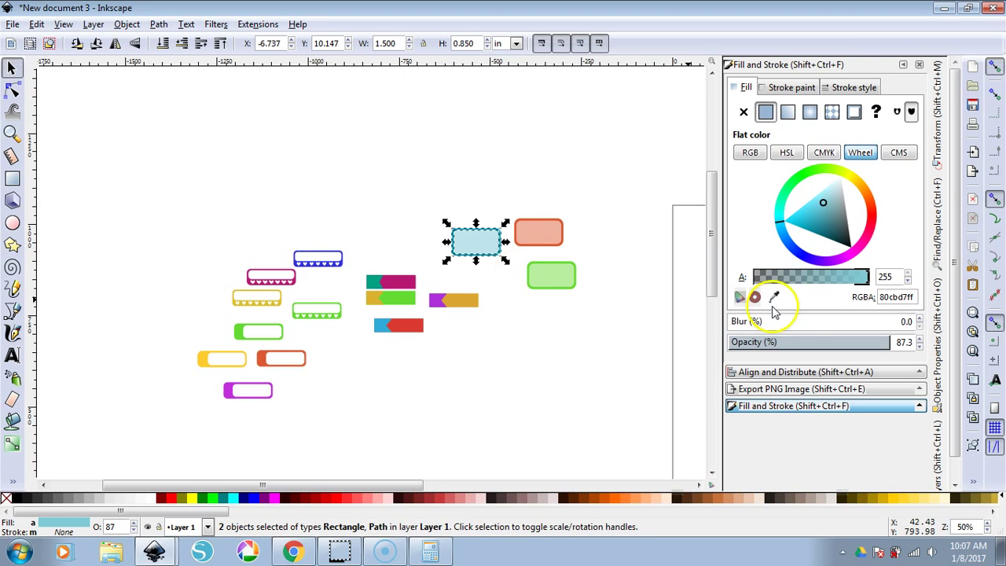
pyautogui.click(774, 391)
# Choose the TEST folder inside Google Drive, Blog Posts, free stickers as the export location.
pyautogui.click(885, 274)
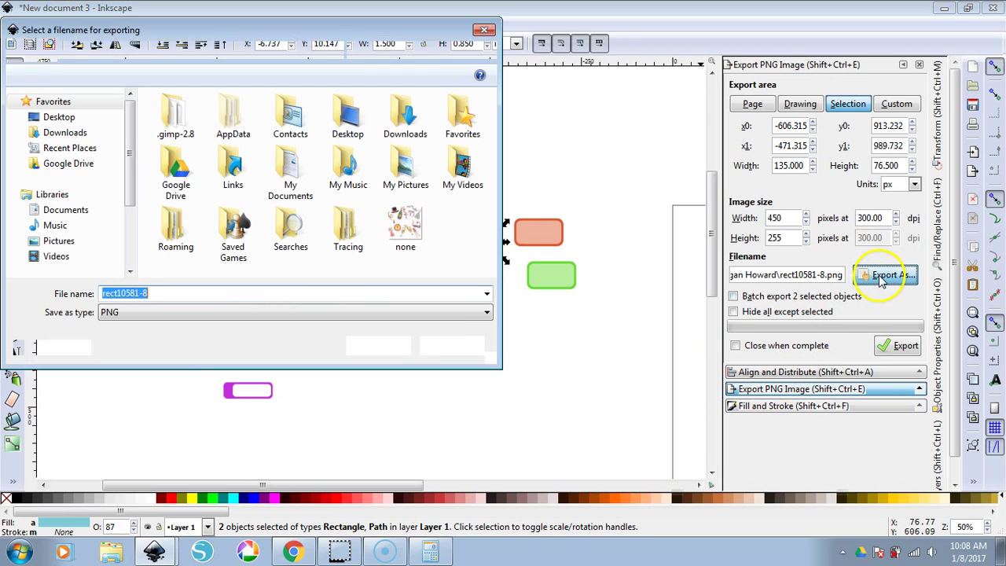
pyautogui.doubleClick(165, 169)
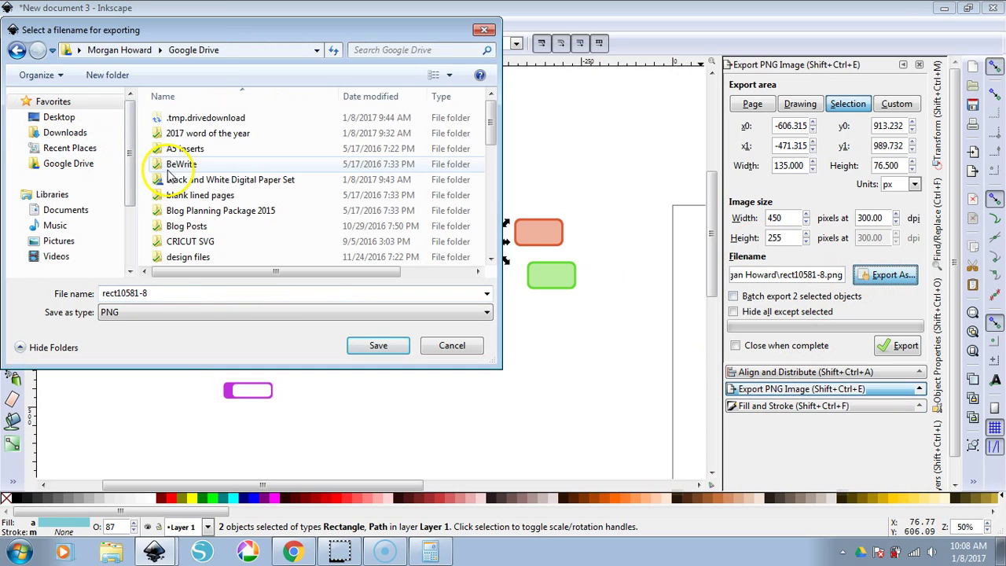
pyautogui.doubleClick(182, 226)
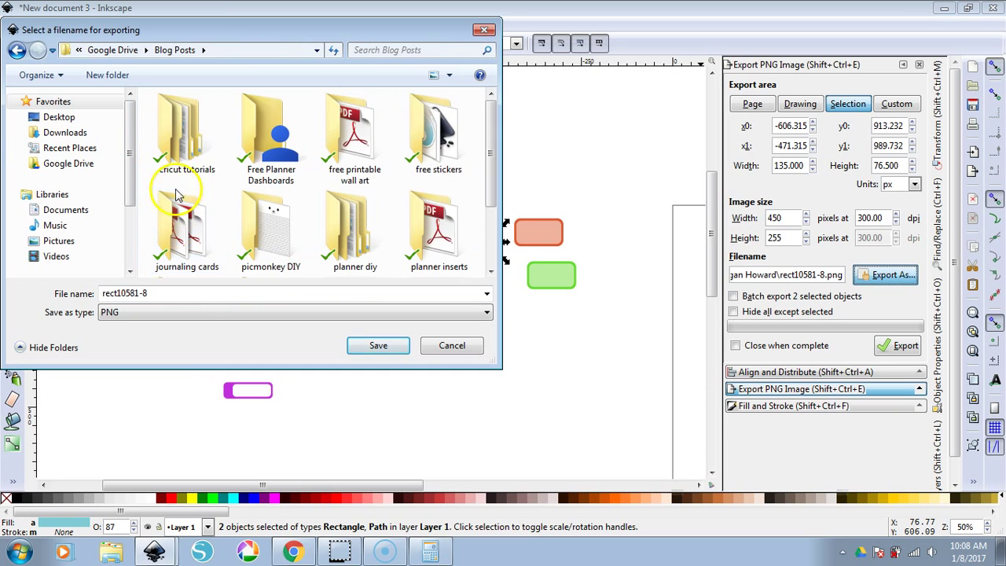
pyautogui.doubleClick(439, 150)
pyautogui.click(243, 198)
pyautogui.scroll(-3, 243, 203)
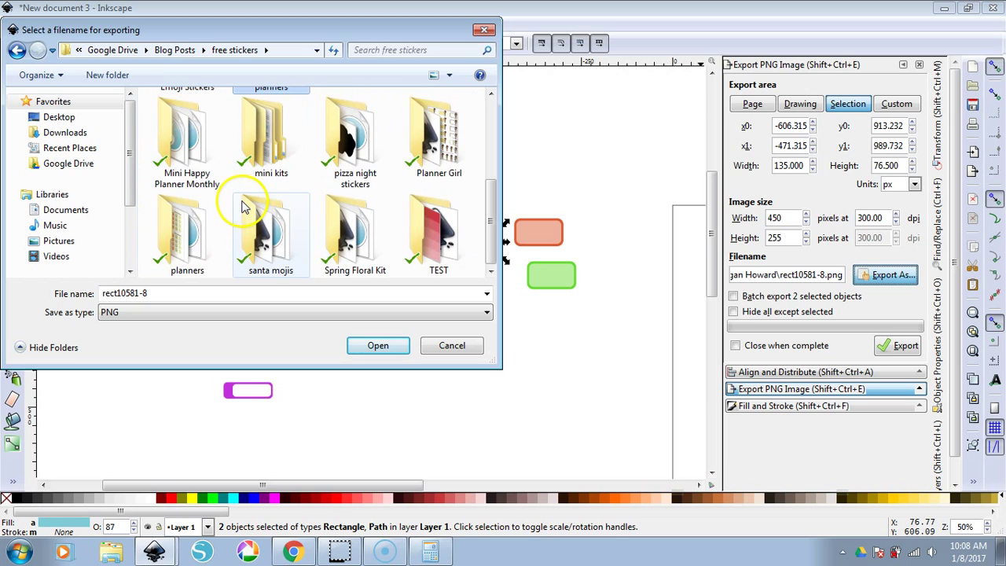
pyautogui.doubleClick(417, 226)
# Name the file "blue half box" and export the selected label as a PNG.
pyautogui.doubleClick(150, 293)
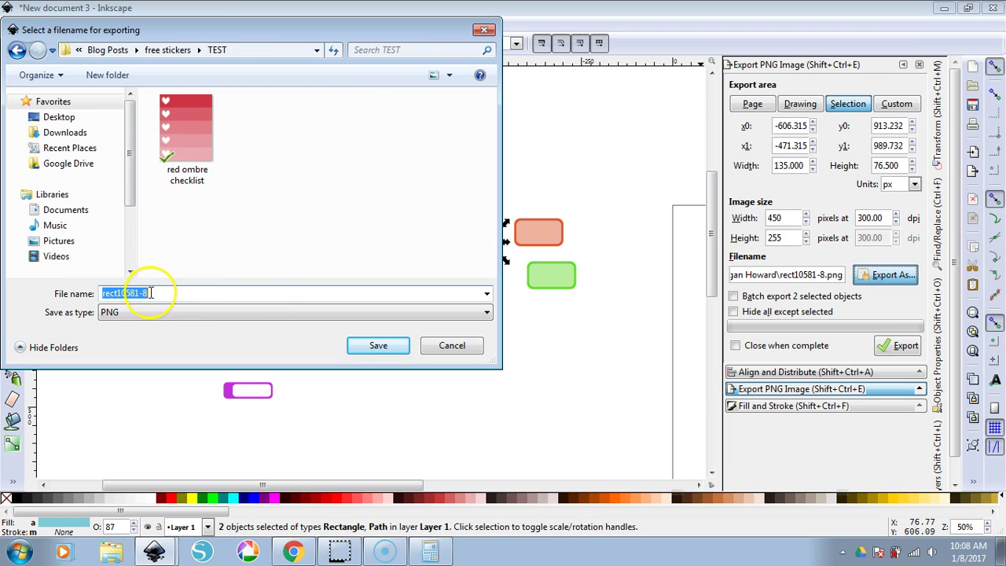
pyautogui.write('blue')
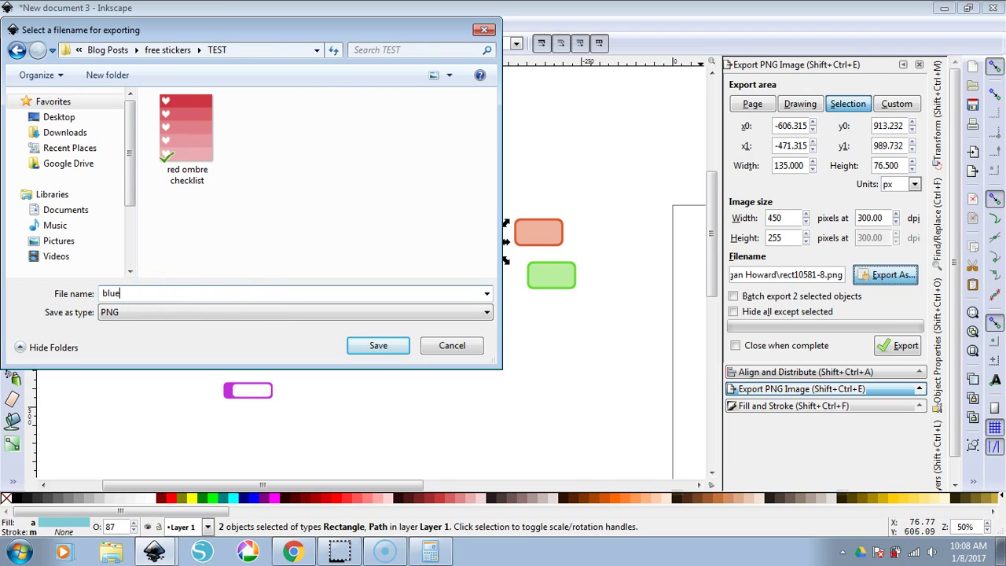
pyautogui.write(' half box')
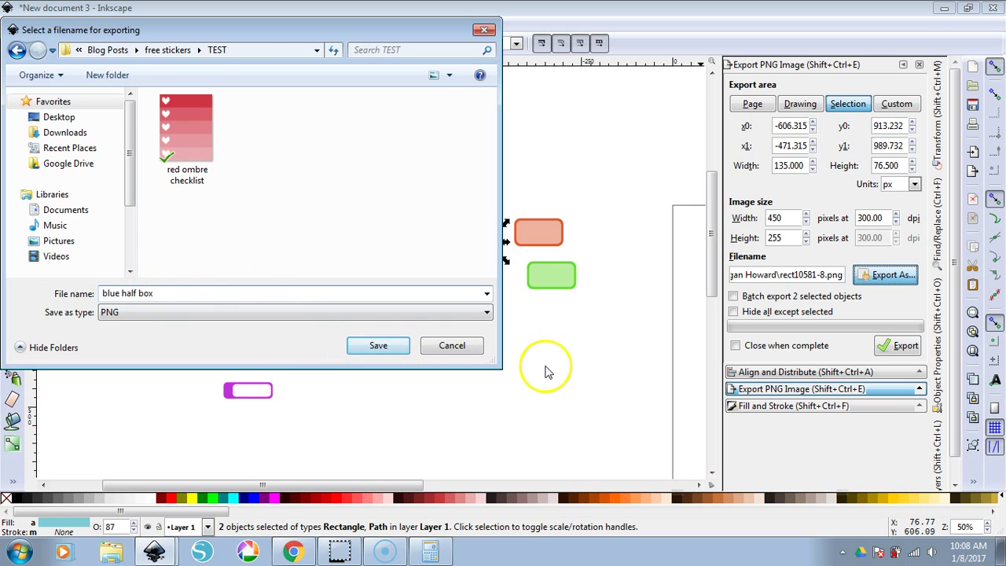
pyautogui.click(378, 346)
pyautogui.click(903, 345)
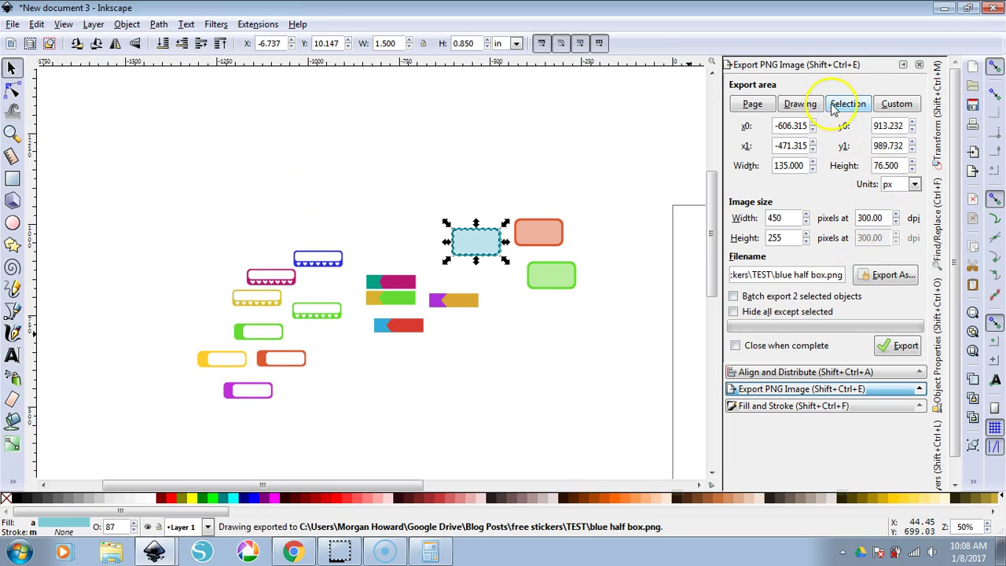
# Browse to Google Drive, Blog Posts, free stickers, TEST in the file explorer, check the exported "blue half box" PNG, and close the window.
pyautogui.click(116, 553)
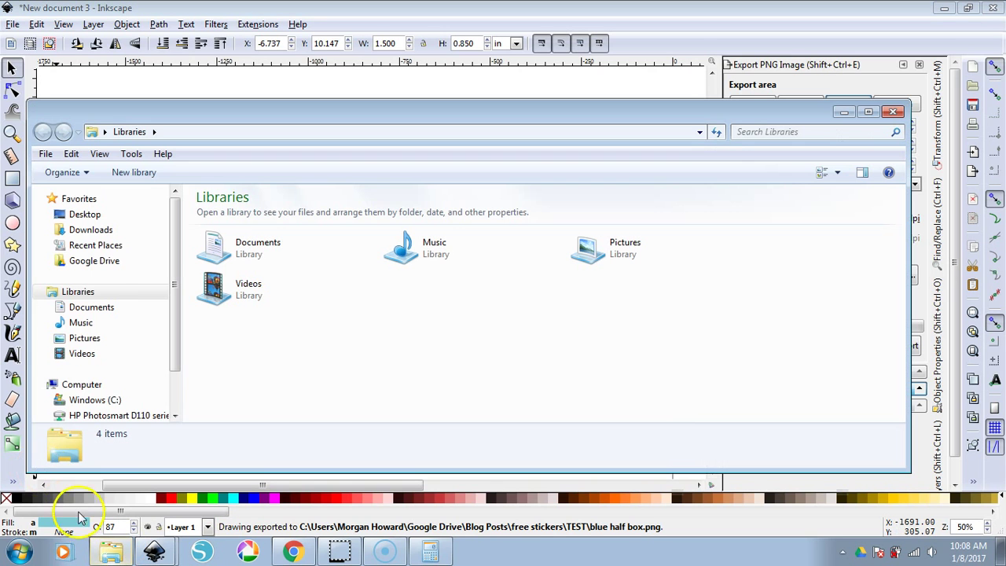
pyautogui.click(96, 260)
pyautogui.doubleClick(231, 323)
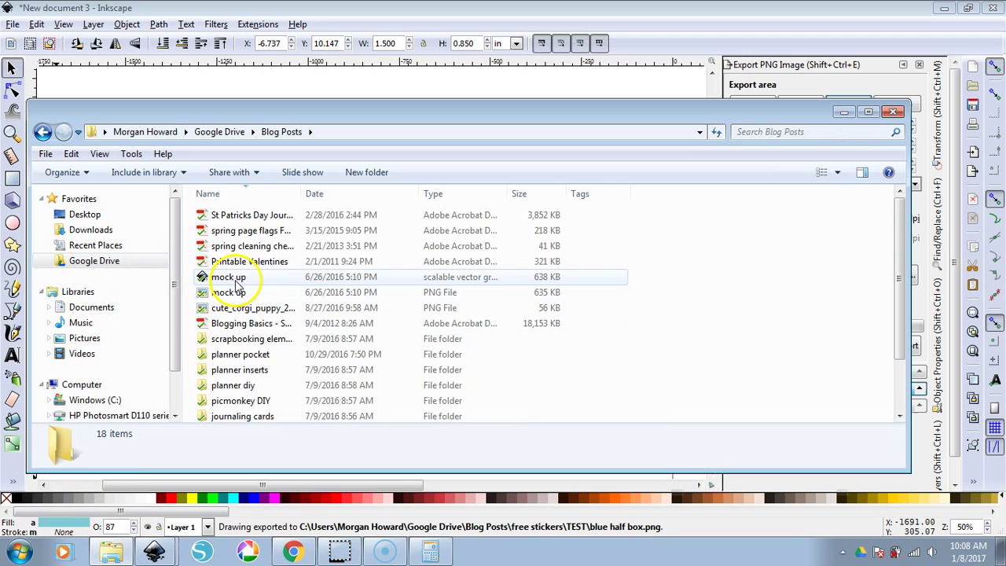
pyautogui.scroll(-2, 260, 385)
pyautogui.doubleClick(236, 368)
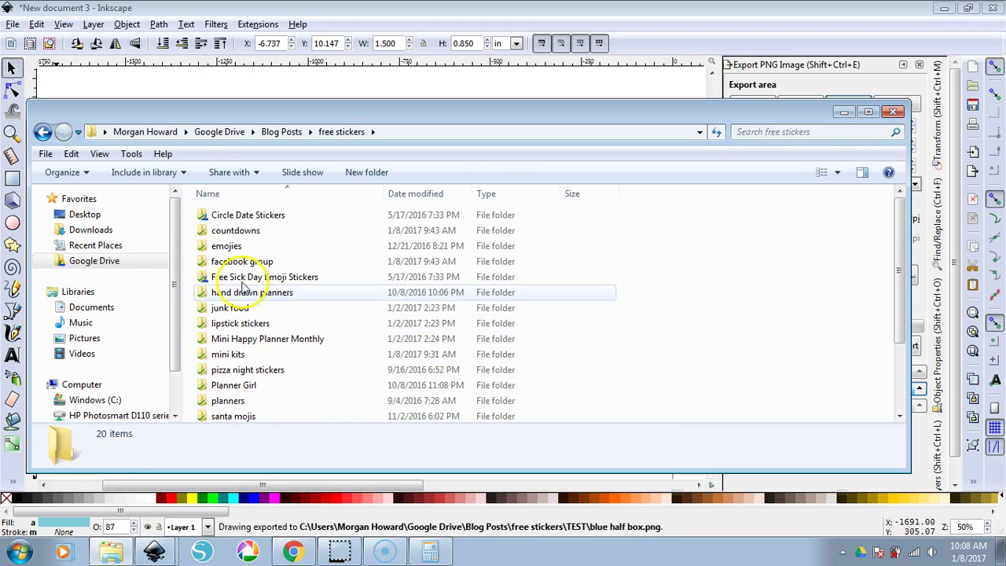
pyautogui.scroll(-2, 233, 329)
pyautogui.doubleClick(220, 352)
pyautogui.click(232, 232)
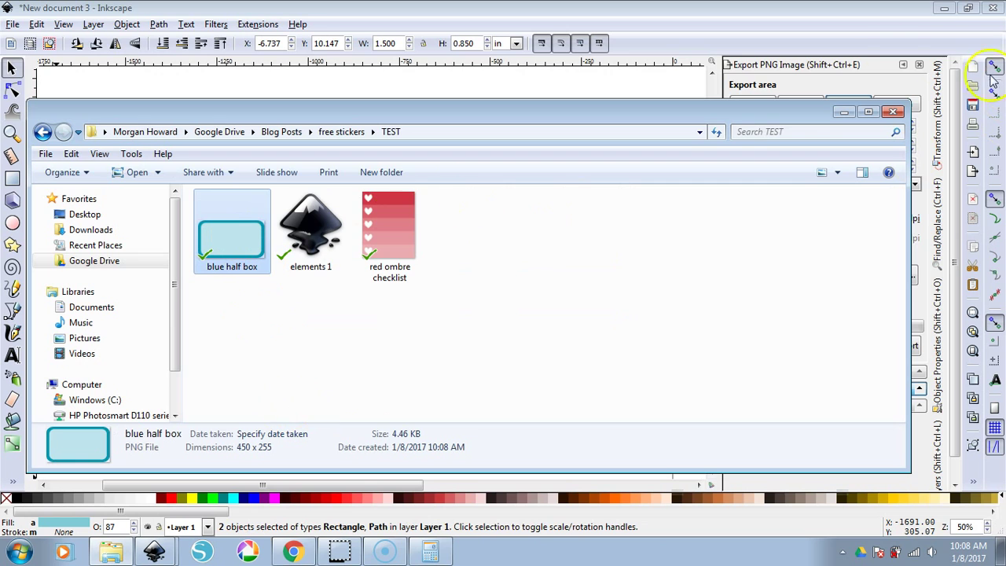
pyautogui.click(893, 111)
pyautogui.click(505, 299)
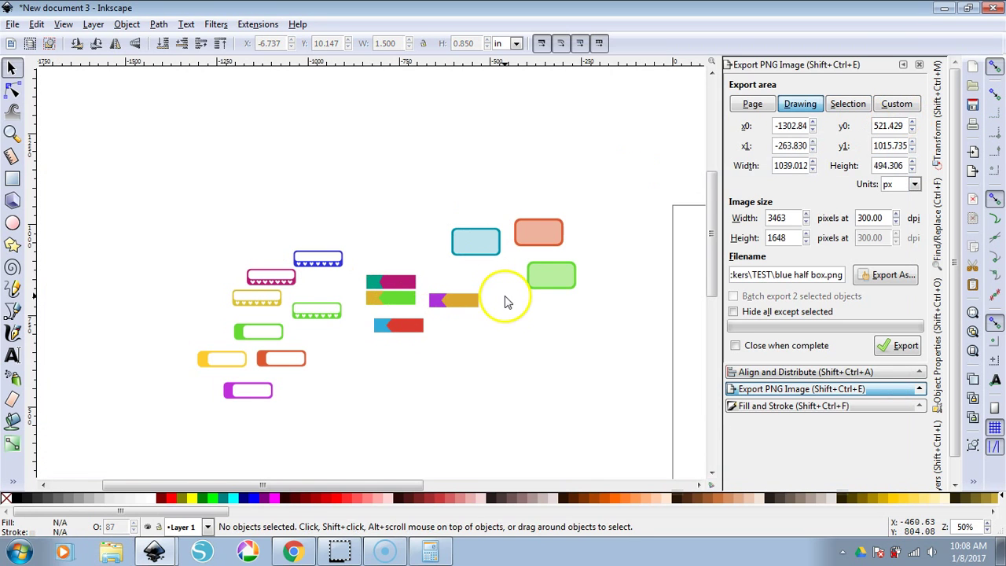
pyautogui.scroll(2, 523, 238)
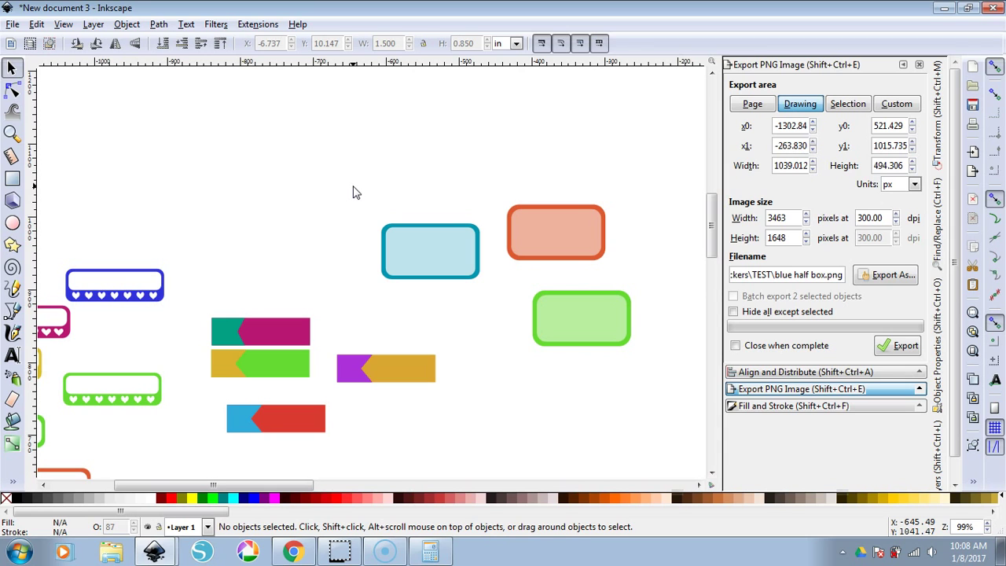
pyautogui.click(12, 24)
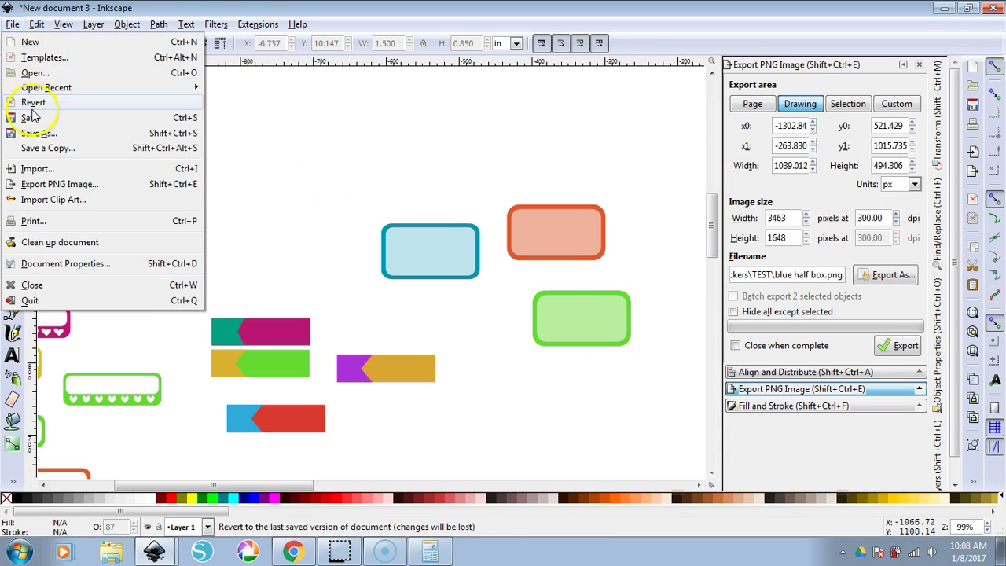
pyautogui.click(40, 134)
pyautogui.click(512, 316)
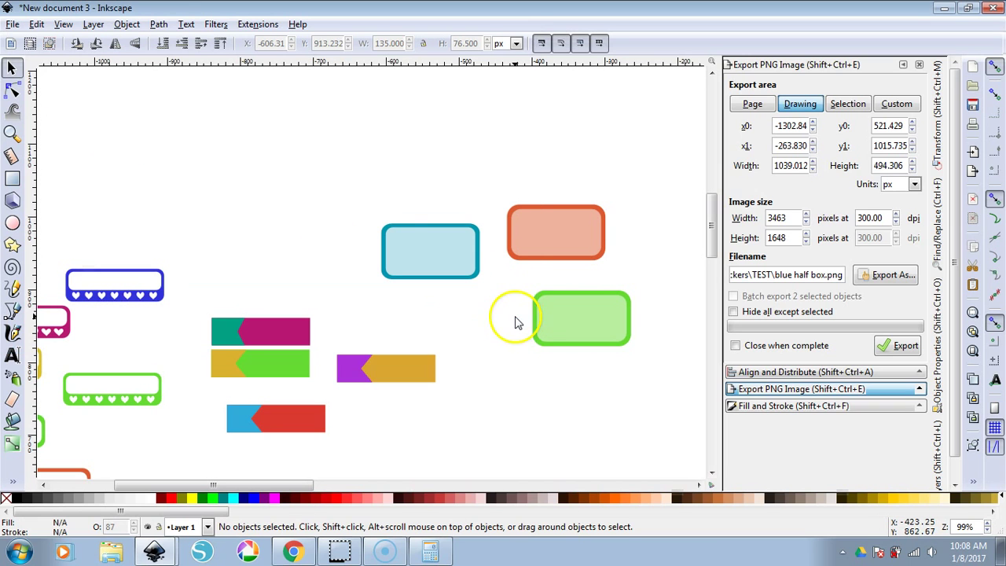
# Copy the light blue rounded box with its teal border into a new blank document.
pyautogui.moveTo(354, 183); pyautogui.dragTo(482, 297)
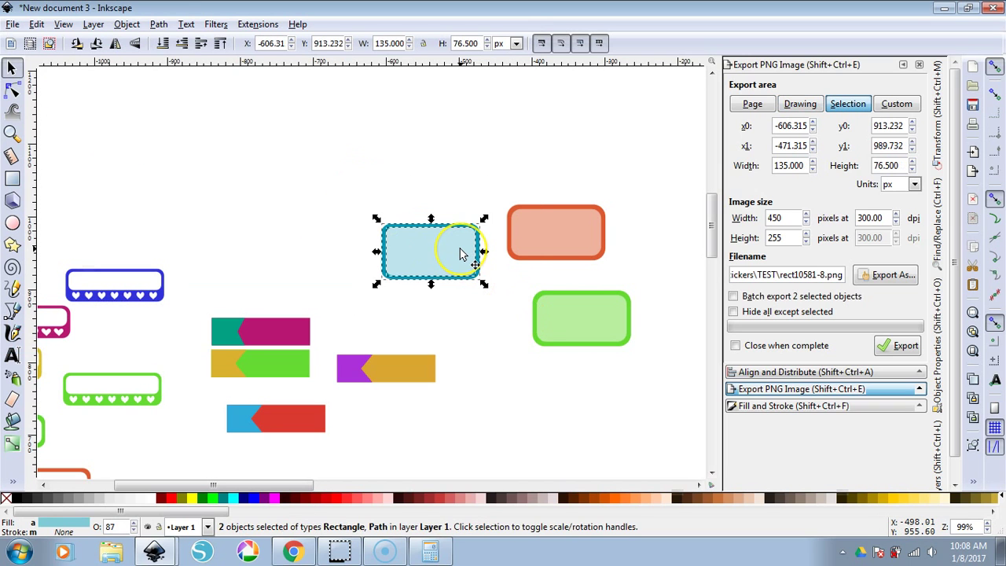
pyautogui.click(13, 25)
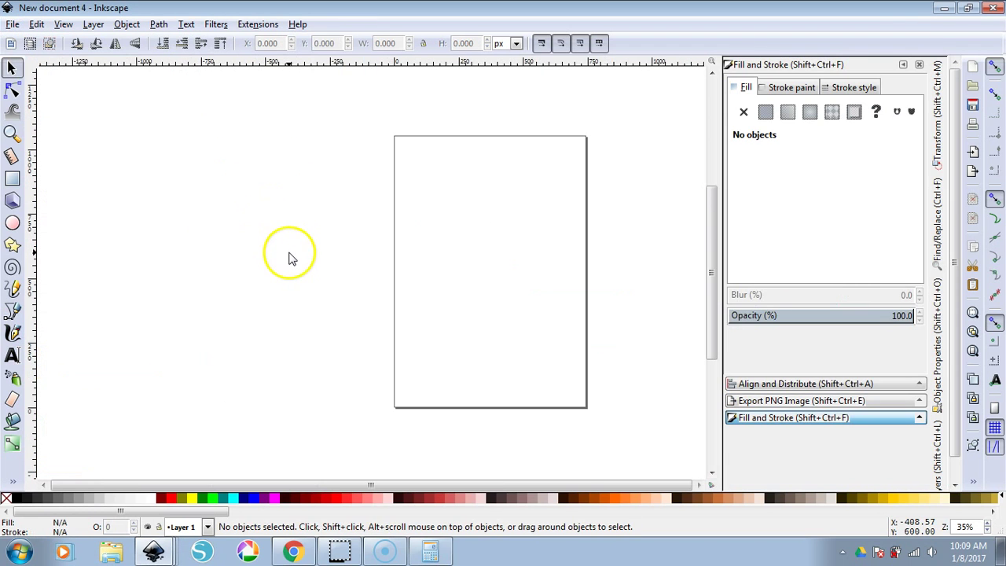
pyautogui.hotkey('ctrl', 'v')
# Save the new document as an Inkscape SVG named "blue half box" in the TEST folder and close it.
pyautogui.click(13, 23)
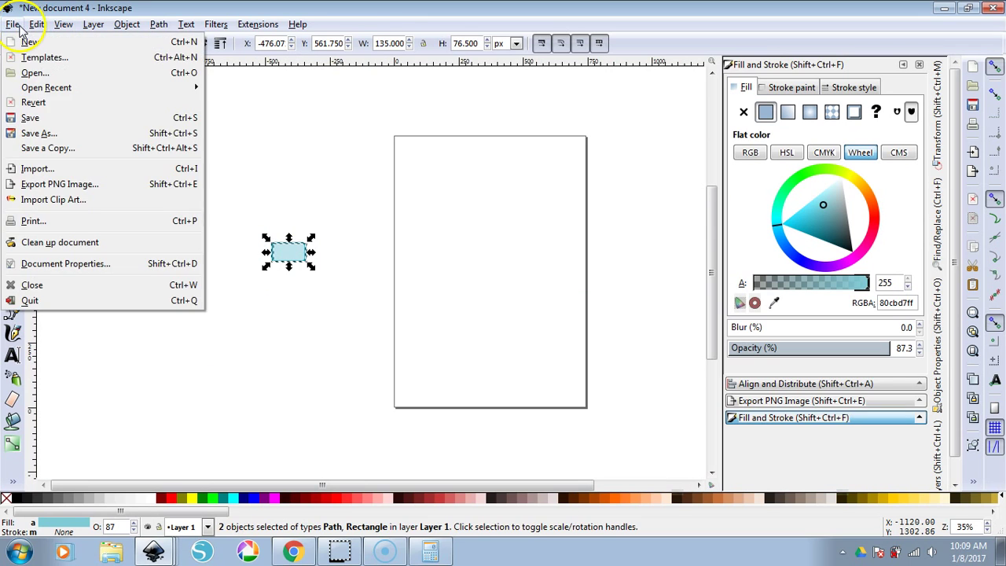
pyautogui.click(41, 133)
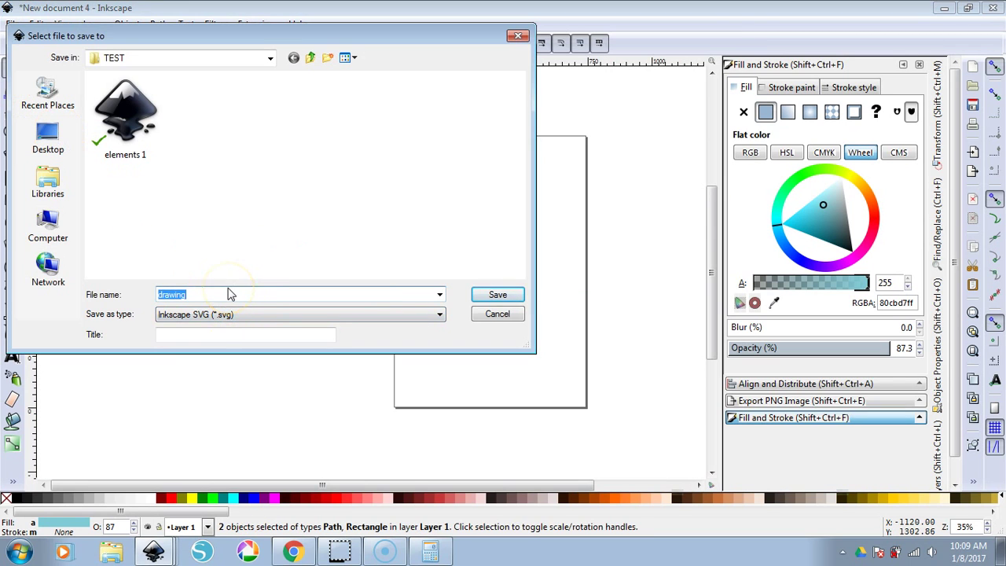
pyautogui.write('blu')
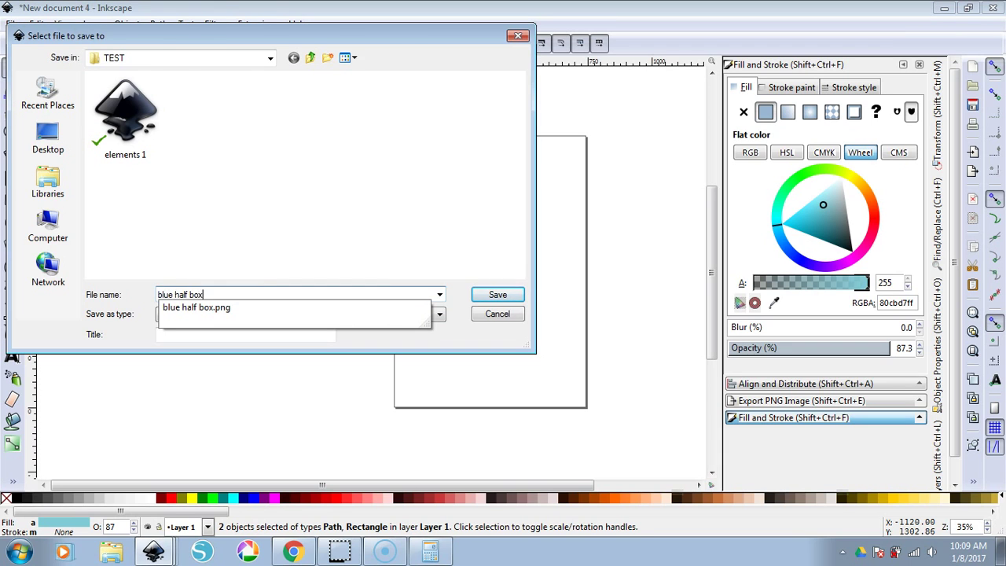
pyautogui.write('e half box')
pyautogui.press('Return')
pyautogui.click(227, 298)
pyautogui.click(372, 349)
pyautogui.click(272, 321)
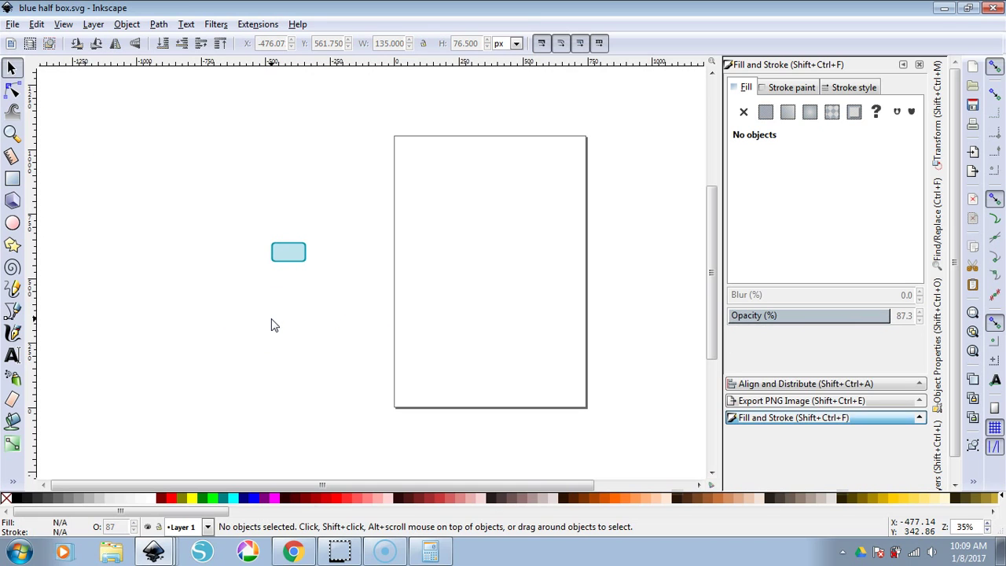
pyautogui.click(993, 9)
pyautogui.click(350, 165)
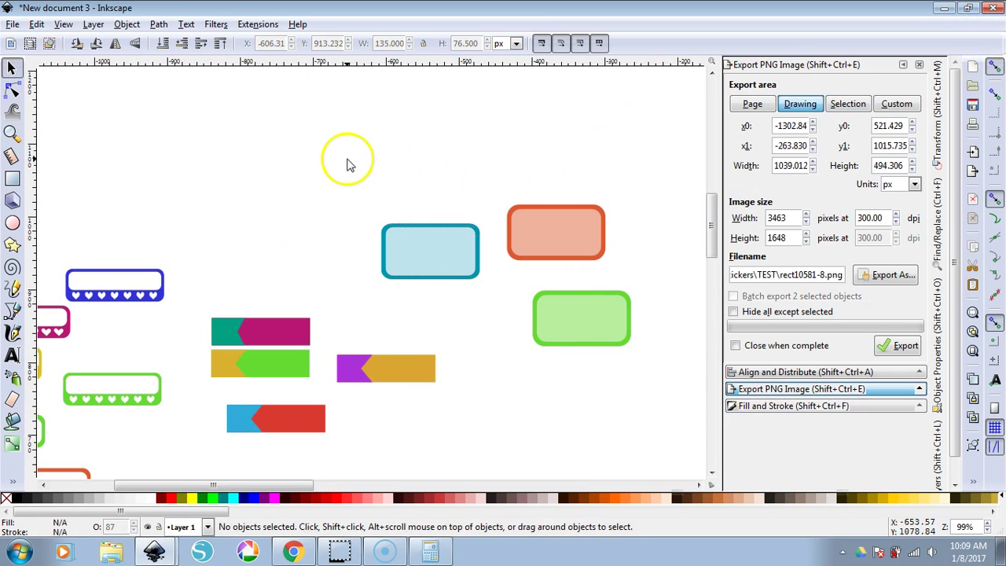
# Try recolouring the light blue box and its teal border together with a black fill, and undo the change.
pyautogui.scroll(-2, 328, 195)
pyautogui.keyDown('ctrl'); pyautogui.scroll(-2, 328, 195); pyautogui.keyUp('ctrl')
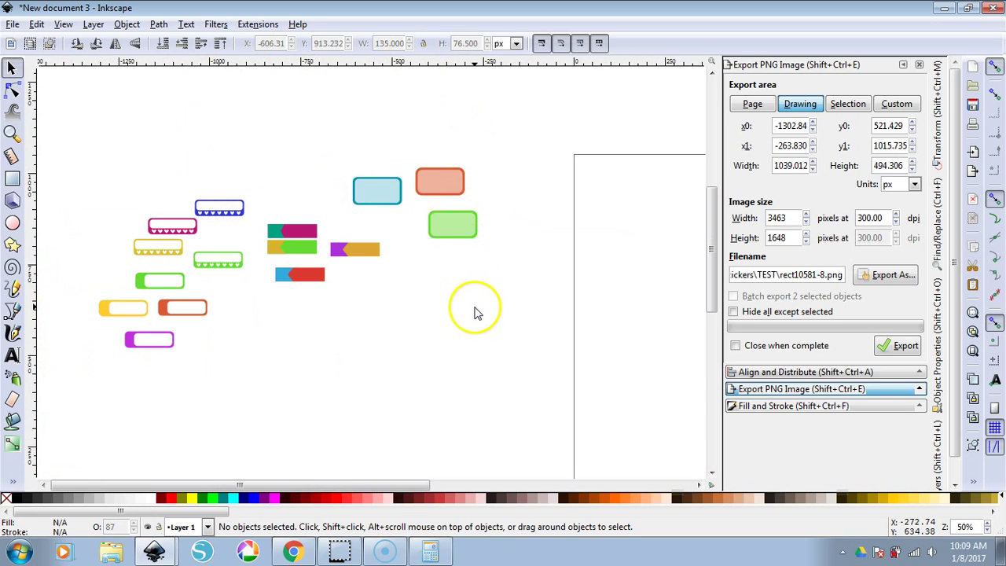
pyautogui.moveTo(329, 152); pyautogui.dragTo(405, 222)
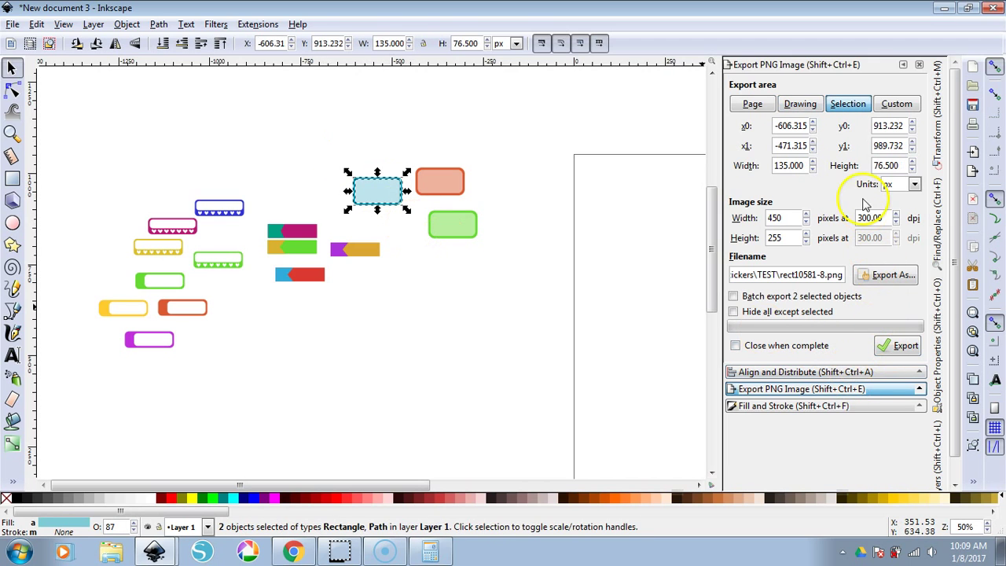
pyautogui.click(841, 407)
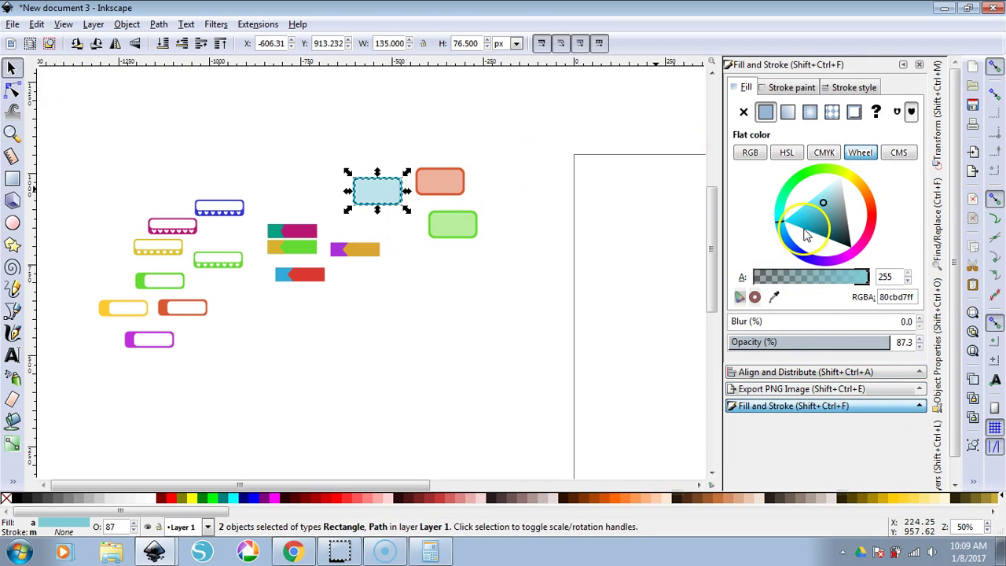
pyautogui.moveTo(826, 212); pyautogui.dragTo(861, 288)
pyautogui.click(397, 364)
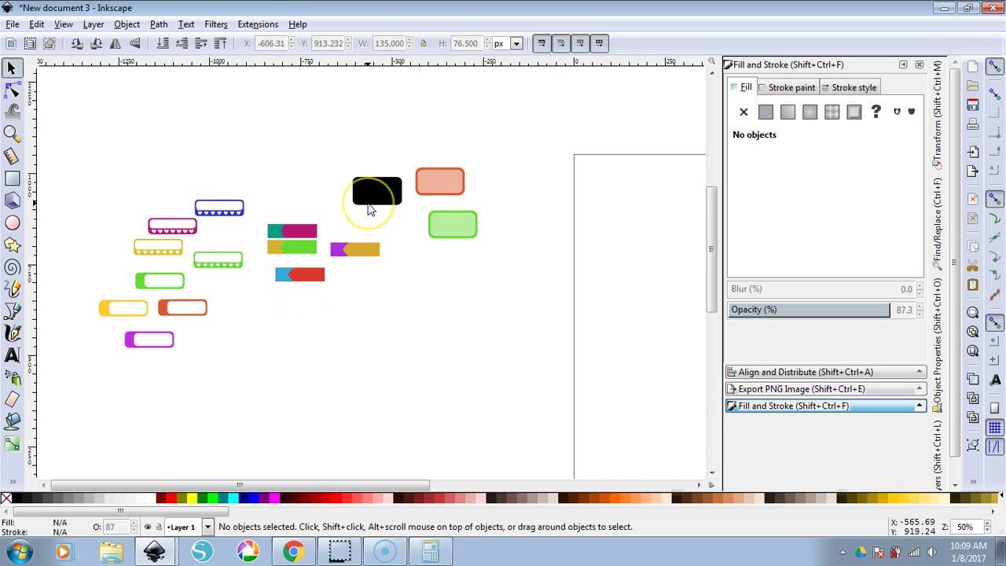
pyautogui.hotkey('ctrl', 'z')
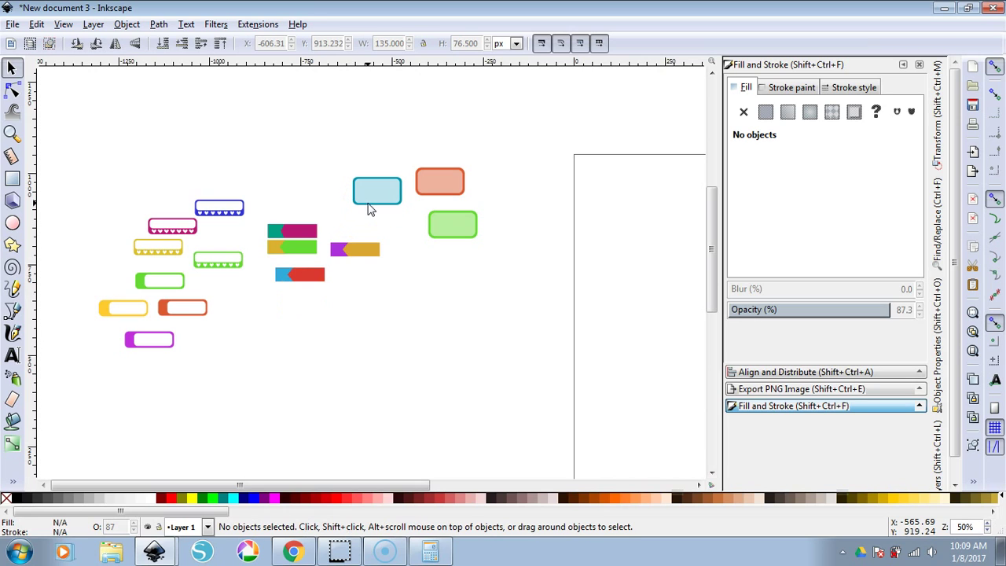
pyautogui.click(424, 289)
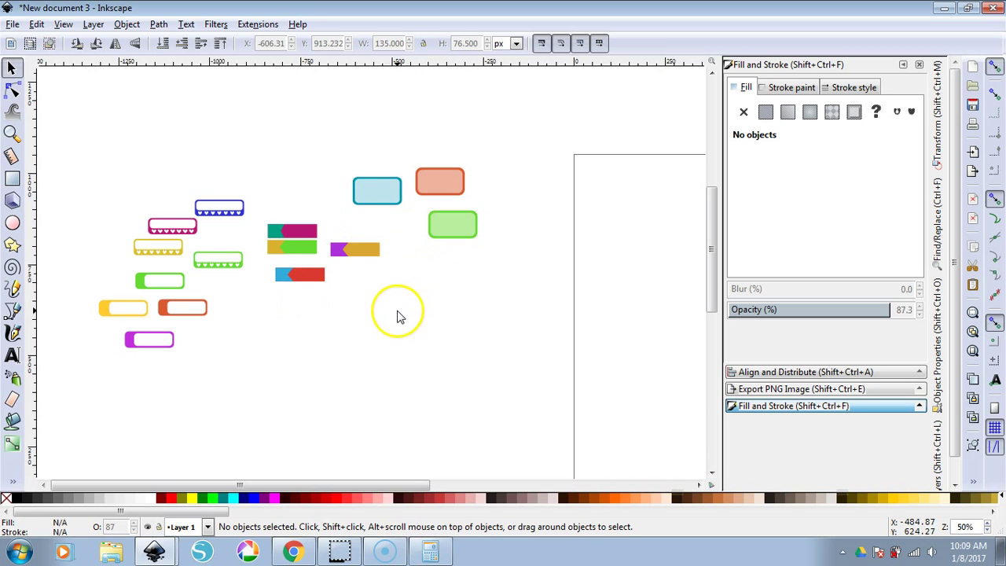